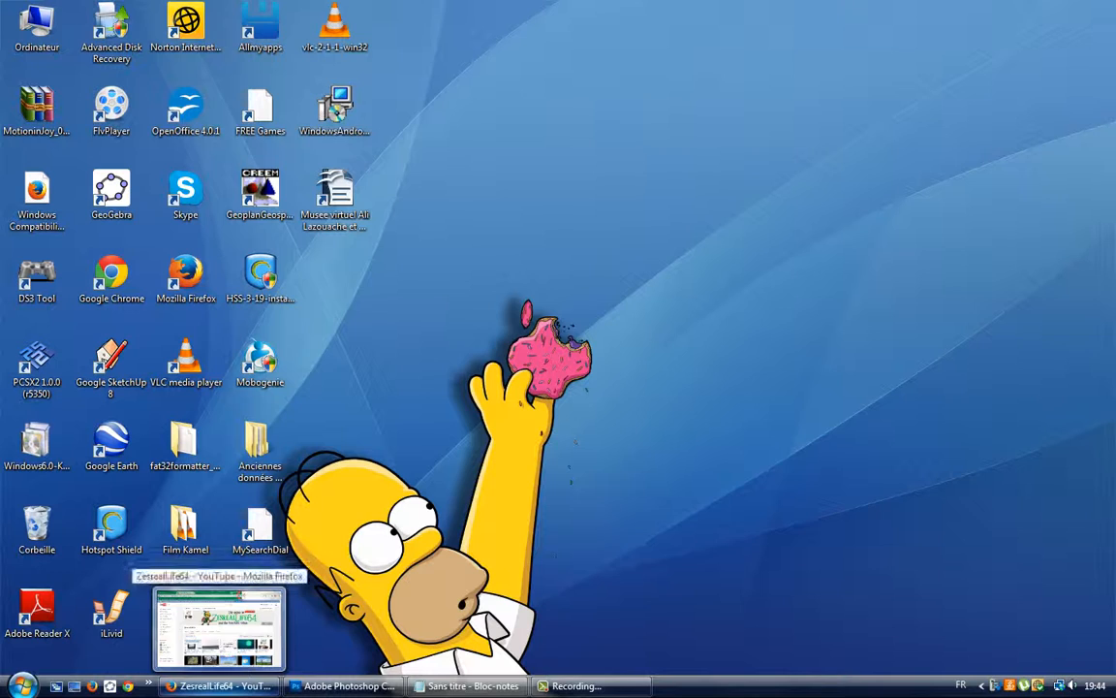
# Step: View the ZesrealLife64 YouTube channel page with its banner in Firefox
pyautogui.click(218, 685)
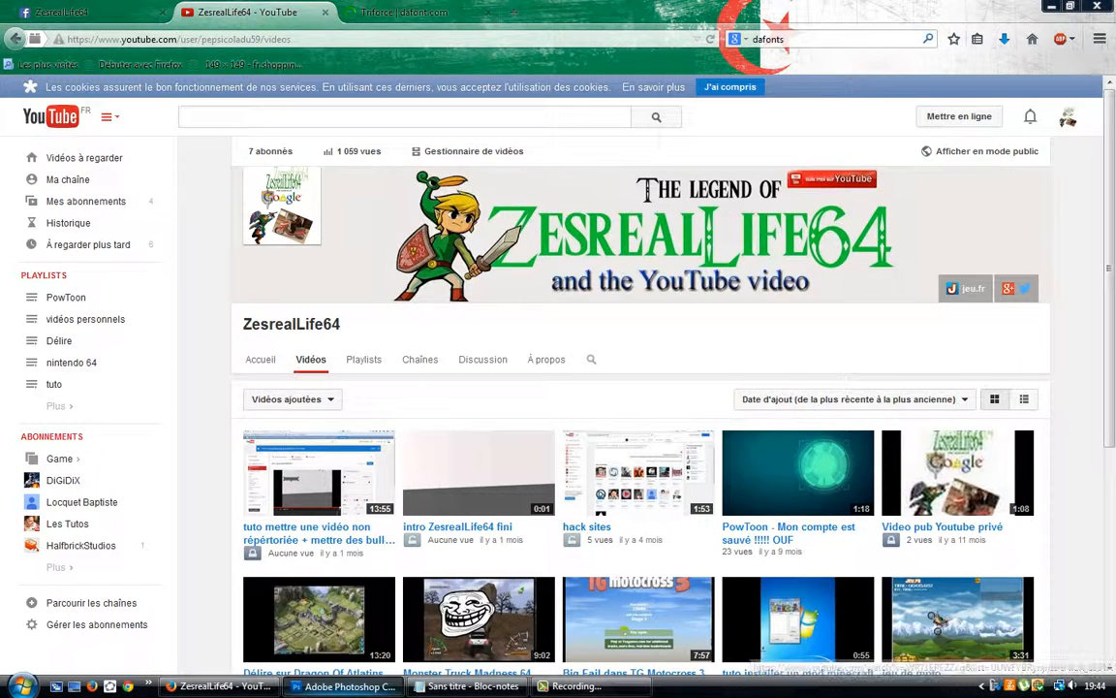
pyautogui.click(344, 686)
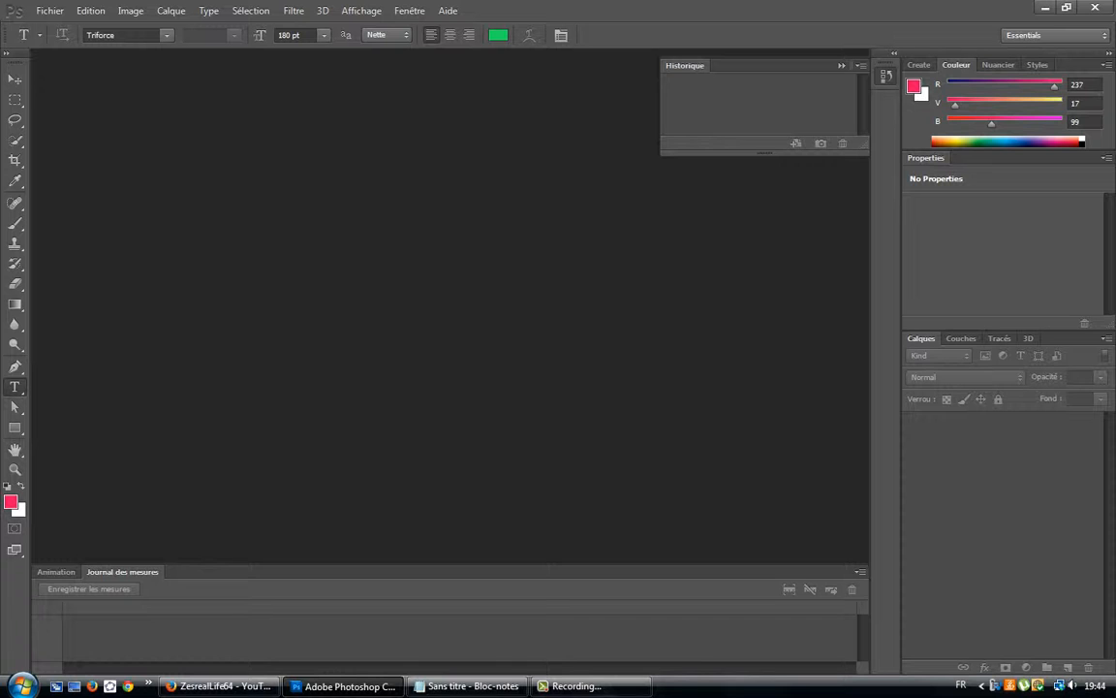
pyautogui.click(223, 686)
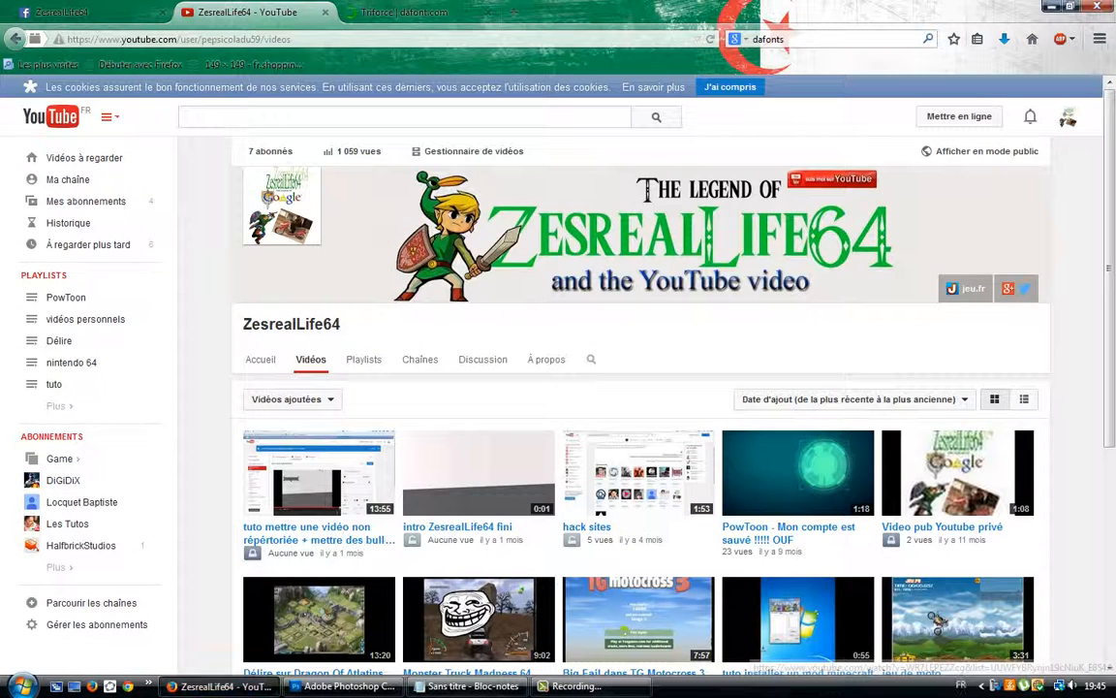
# Step: Review the Triforce font page on dafont.com and the Google Drive and dafont links noted in Notepad
pyautogui.click(417, 11)
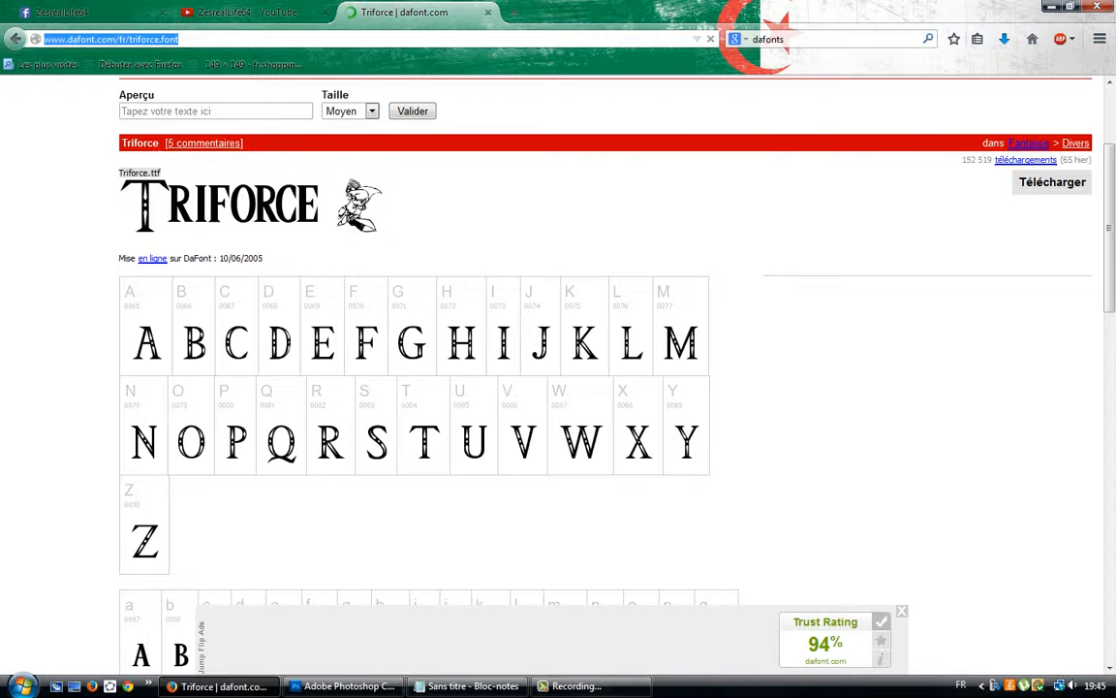
pyautogui.click(120, 184)
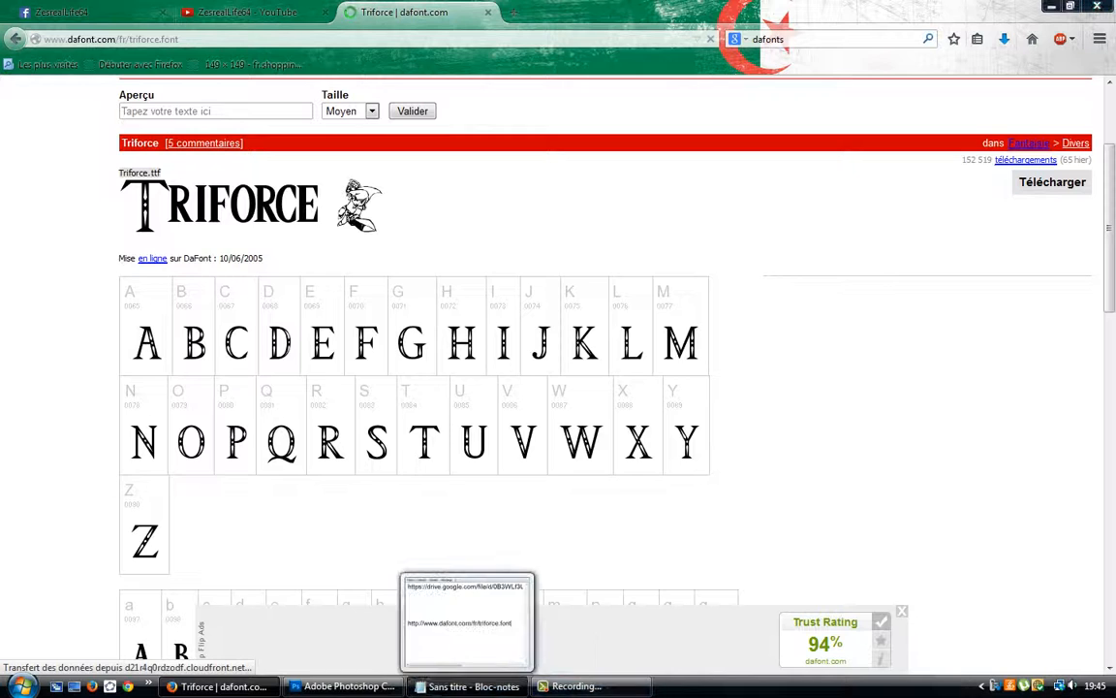
pyautogui.click(473, 686)
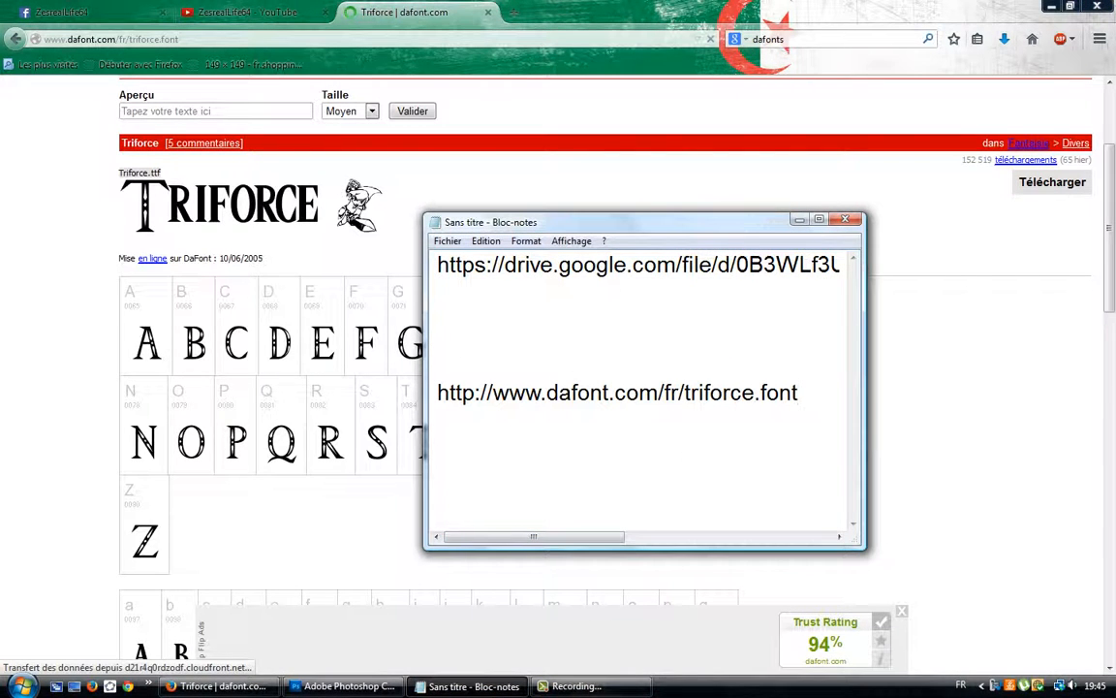
pyautogui.moveTo(438, 264)
pyautogui.mouseDown()
pyautogui.moveTo(848, 265)
pyautogui.moveTo(438, 292)
pyautogui.moveTo(581, 272)
pyautogui.moveTo(843, 264)
pyautogui.moveTo(438, 303)
pyautogui.moveTo(448, 264)
pyautogui.moveTo(437, 263)
pyautogui.mouseUp()
pyautogui.click(394, 238)
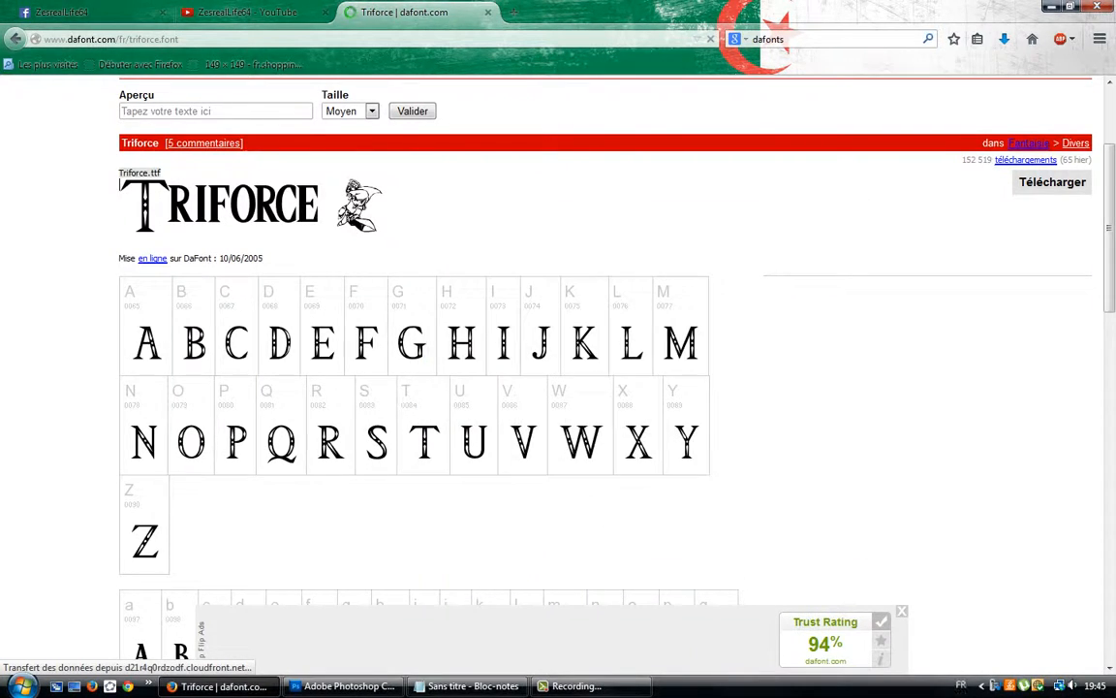
pyautogui.hotkey('alt', 'Tab')
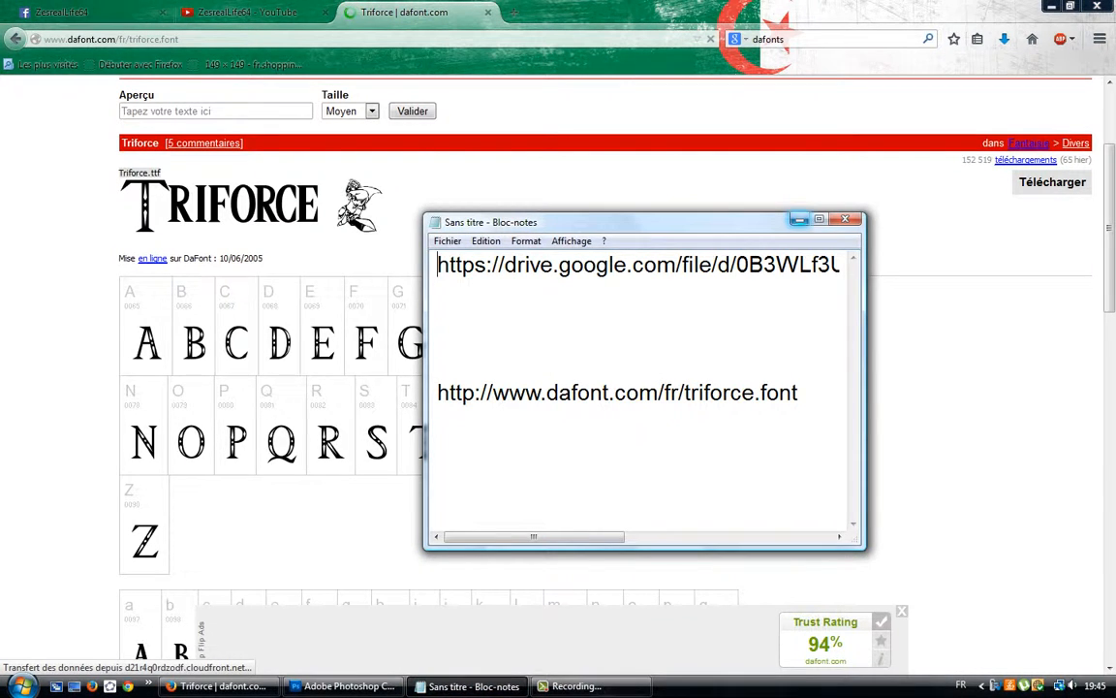
pyautogui.hotkey('alt', 'Tab')
pyautogui.click(247, 13)
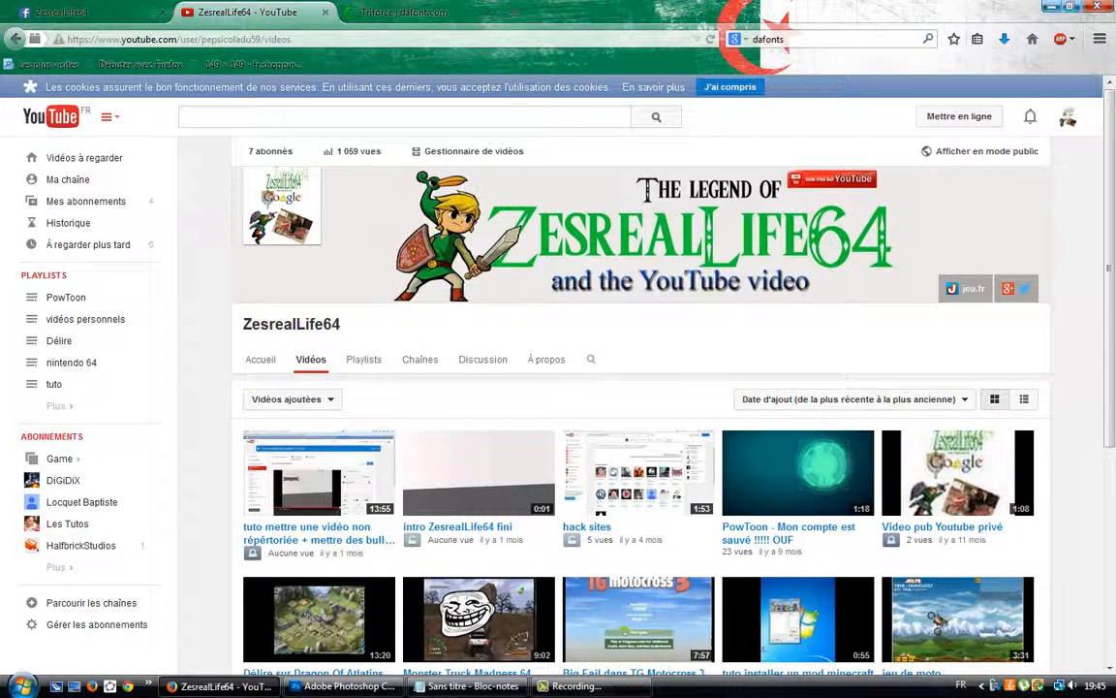
# Step: Switch to Photoshop and open "Pictuer (how it looks like).psd" from the Images folder, accepting the missing fonts
pyautogui.hotkey('alt', 'Tab')
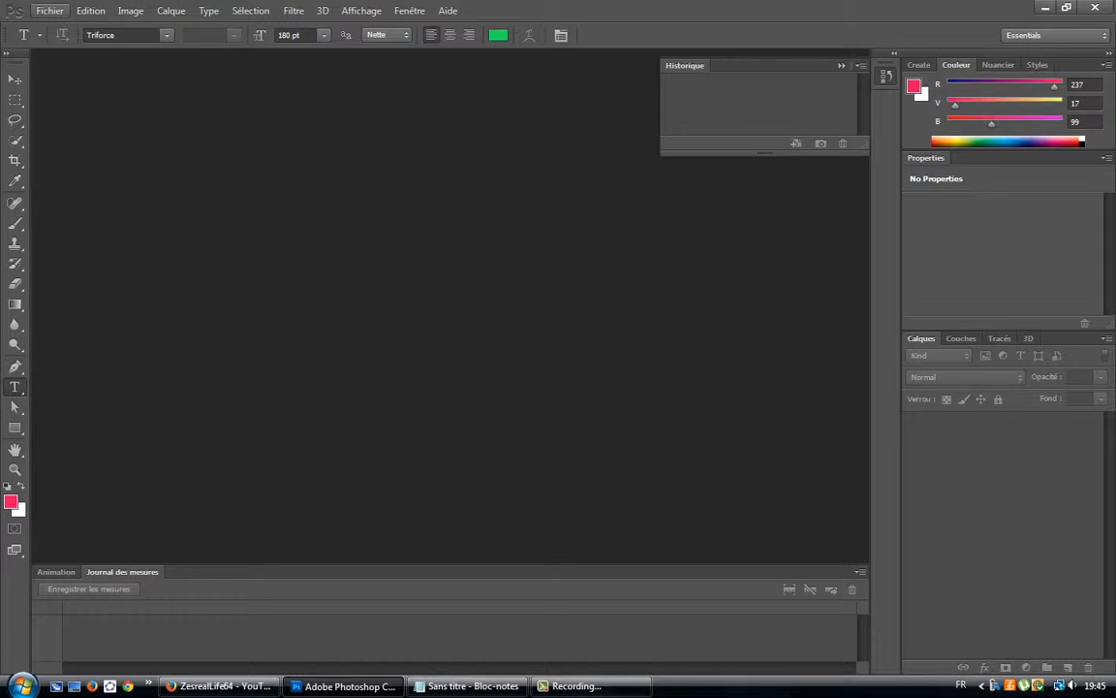
pyautogui.click(49, 11)
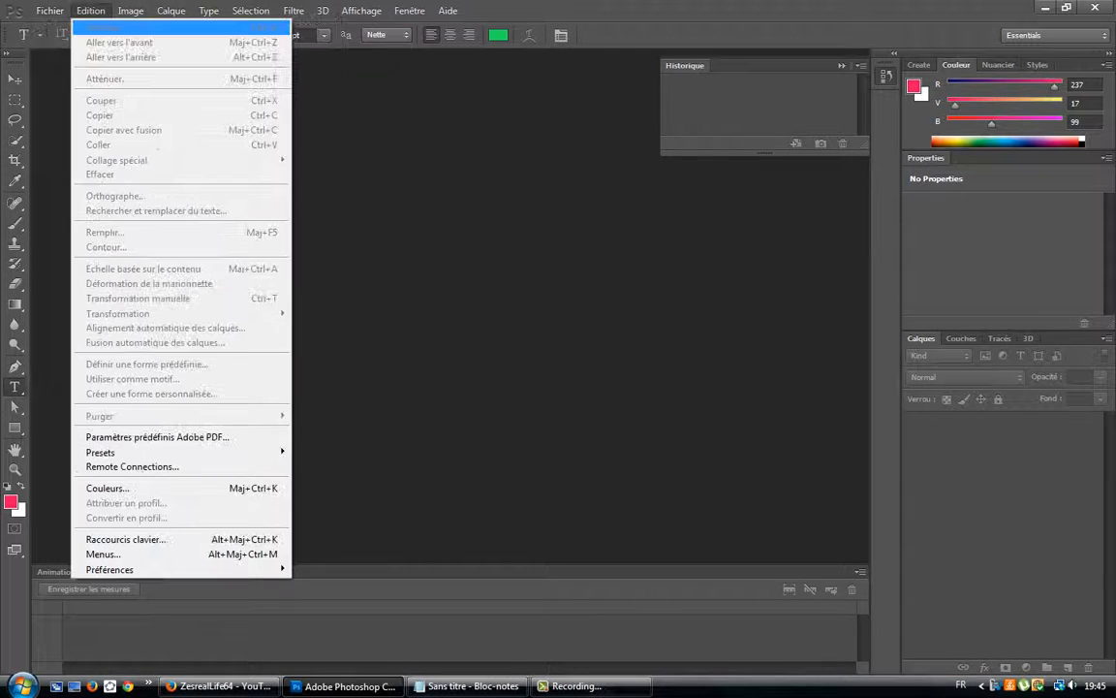
pyautogui.press('Escape')
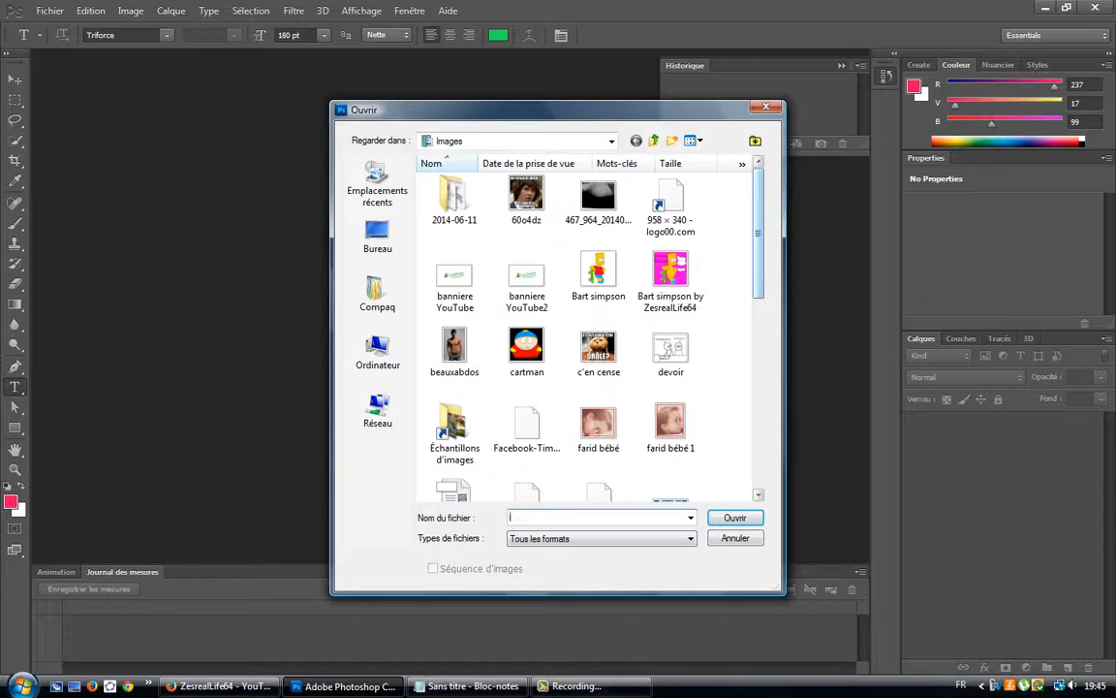
pyautogui.scroll(-5, 582, 329)
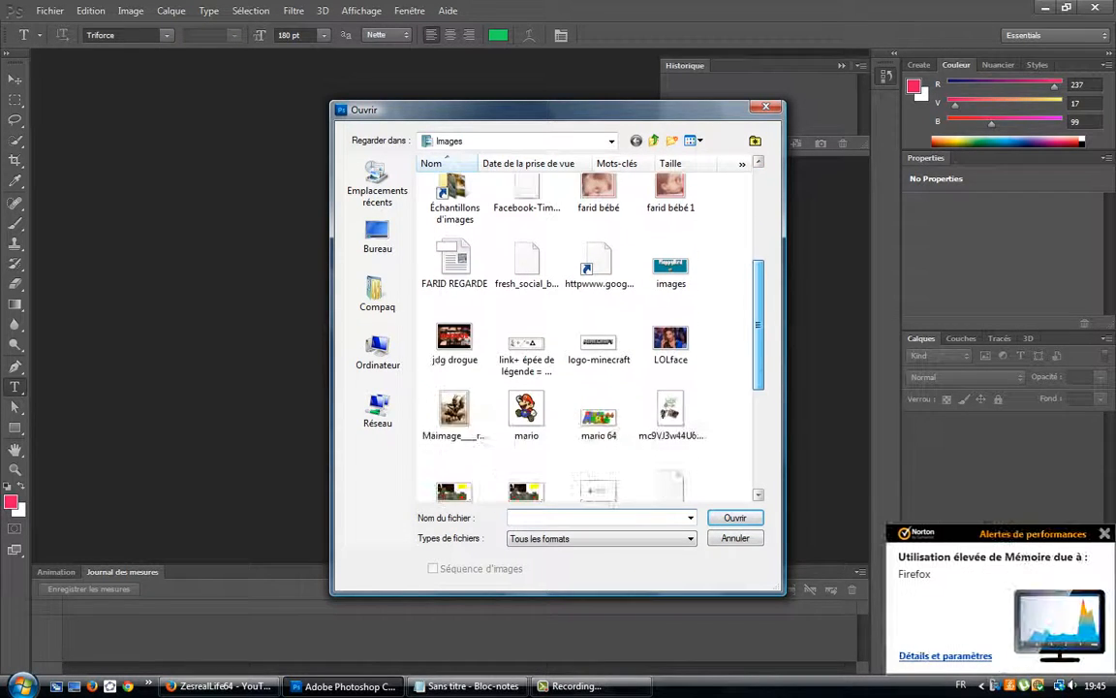
pyautogui.scroll(-4, 581, 329)
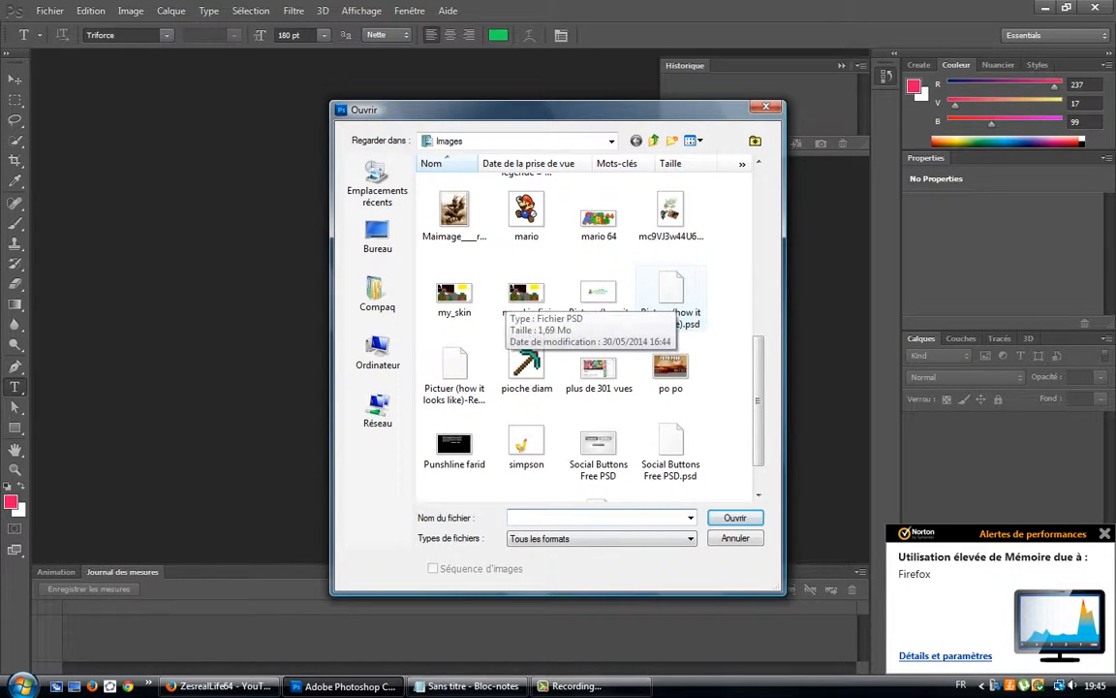
pyautogui.doubleClick(670, 291)
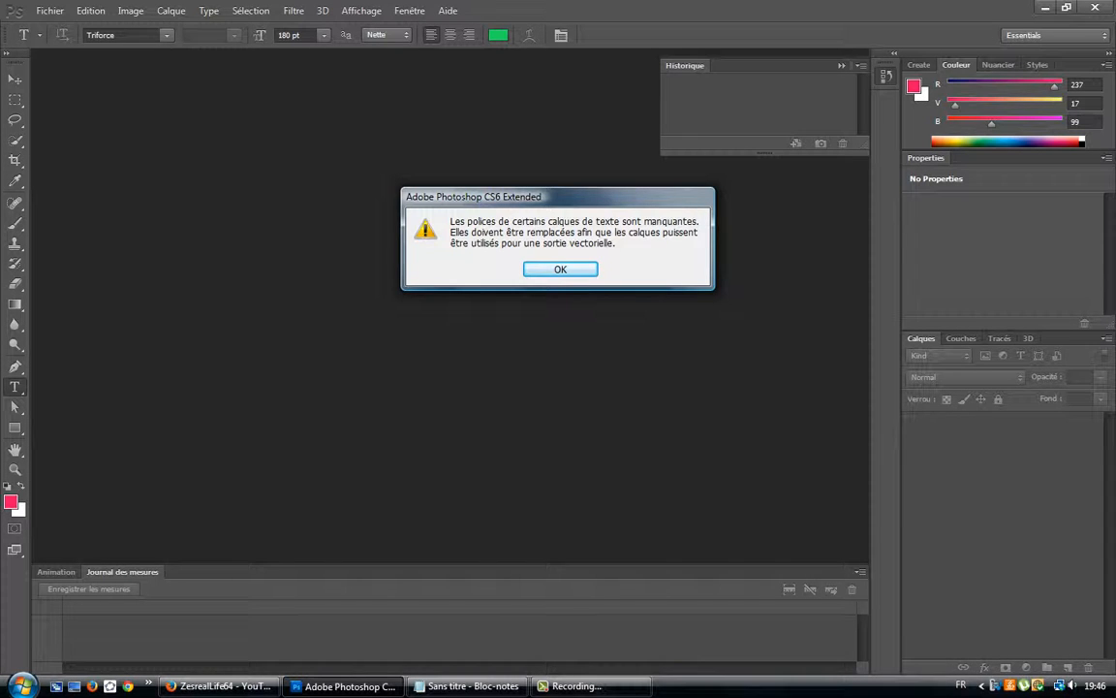
pyautogui.press('Return')
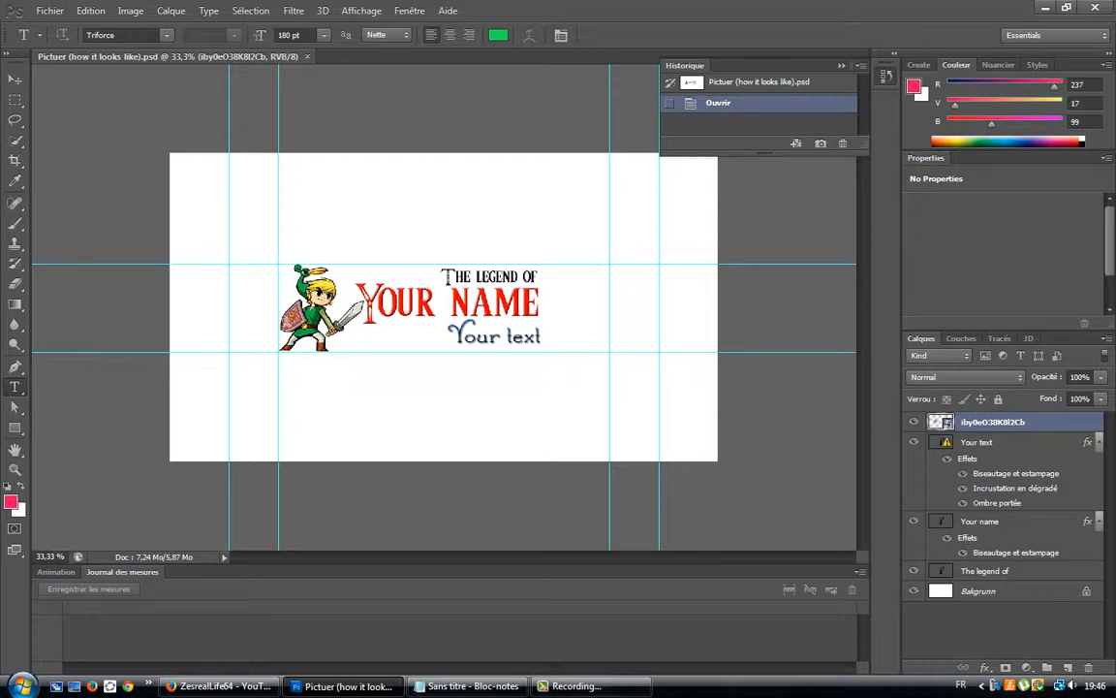
# Step: Rename the "Your name" layer as ZesrealLife64
pyautogui.doubleClick(980, 521)
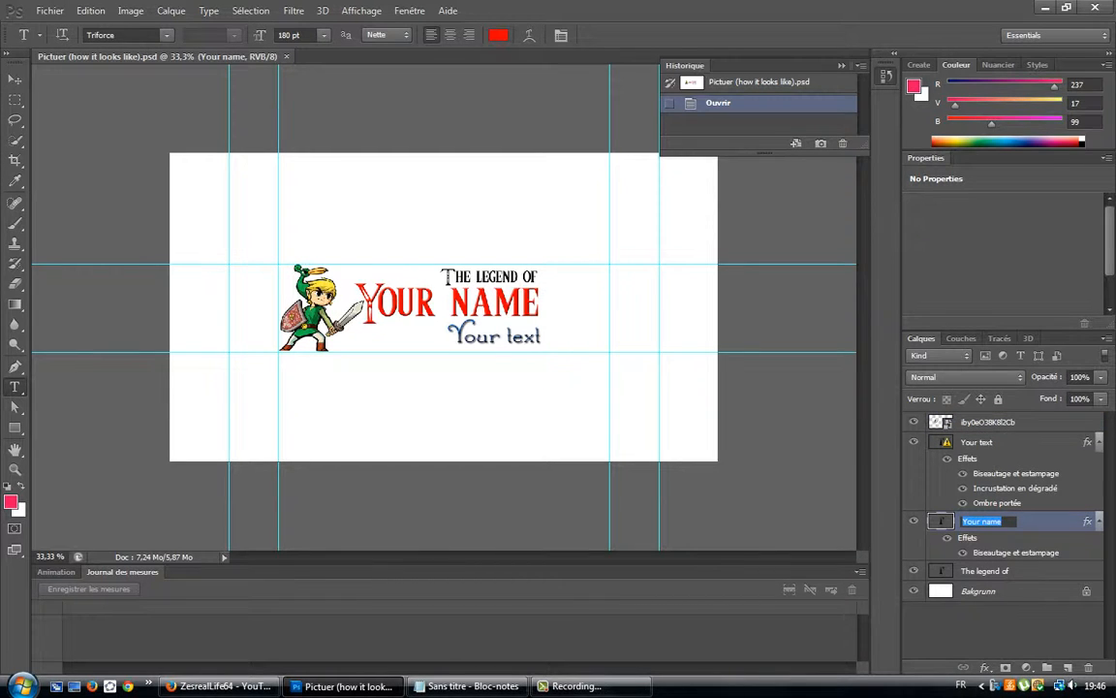
pyautogui.press('BackSpace')
pyautogui.write('ZesrealLife64')
# Step: Replace the red "Your name" text on the banner with ZesrealLife64
pyautogui.moveTo(540, 306); pyautogui.dragTo(416, 306)
pyautogui.click(484, 304)
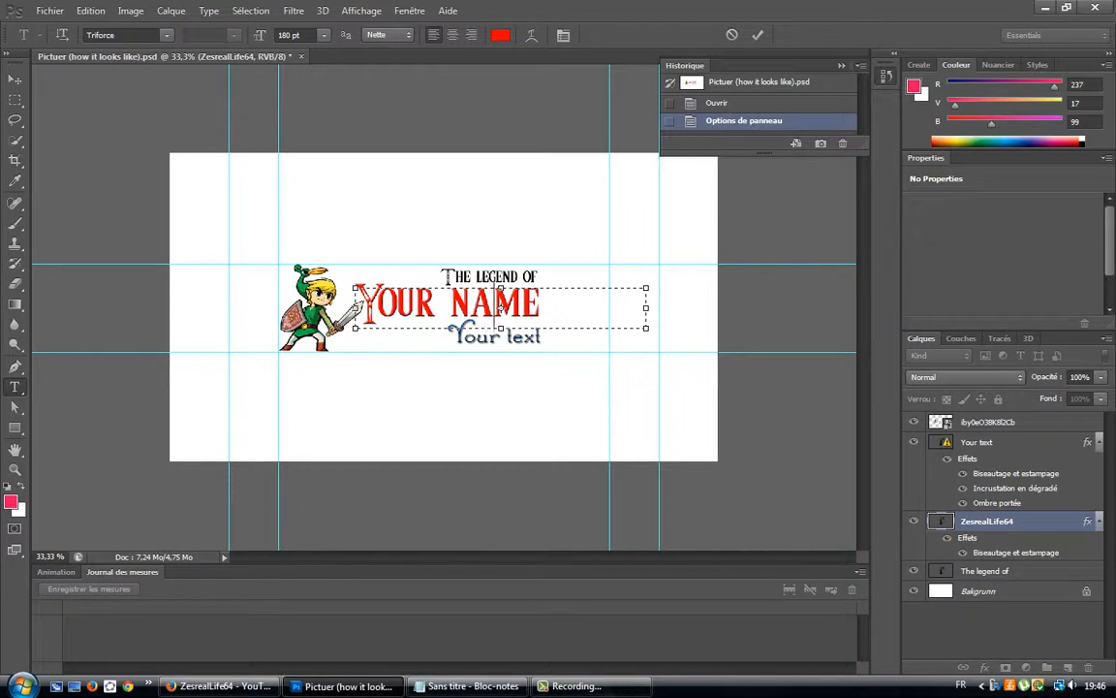
pyautogui.hotkey('ctrl', 'a')
pyautogui.press('BackSpace')
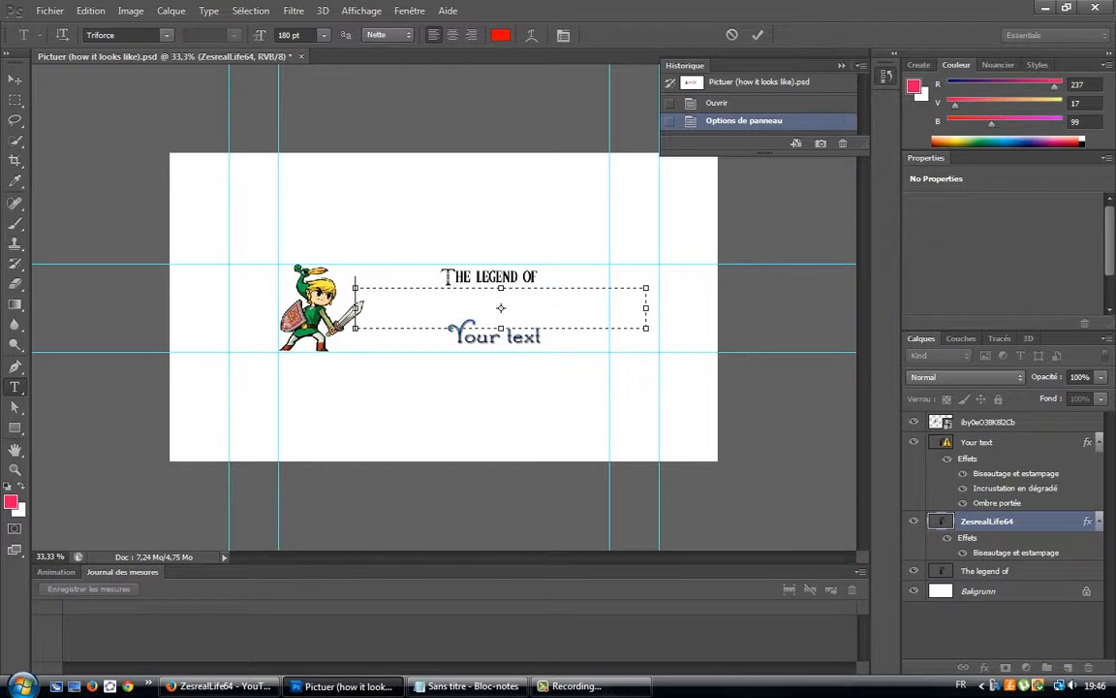
pyautogui.write('Zesrea')
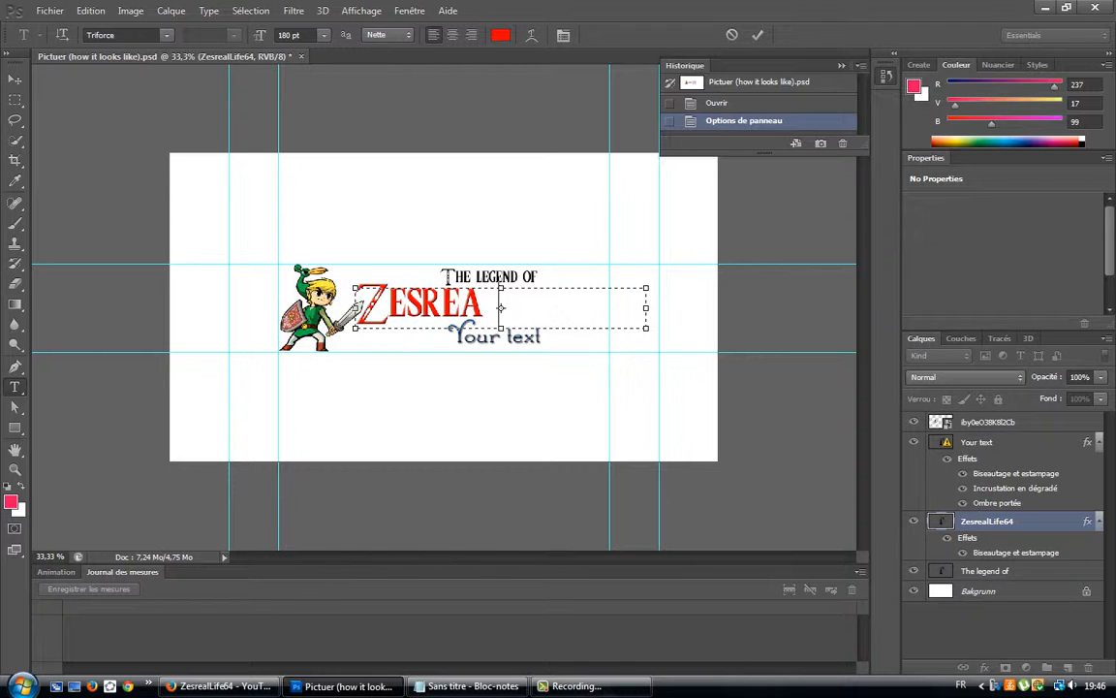
pyautogui.write('lLife6')
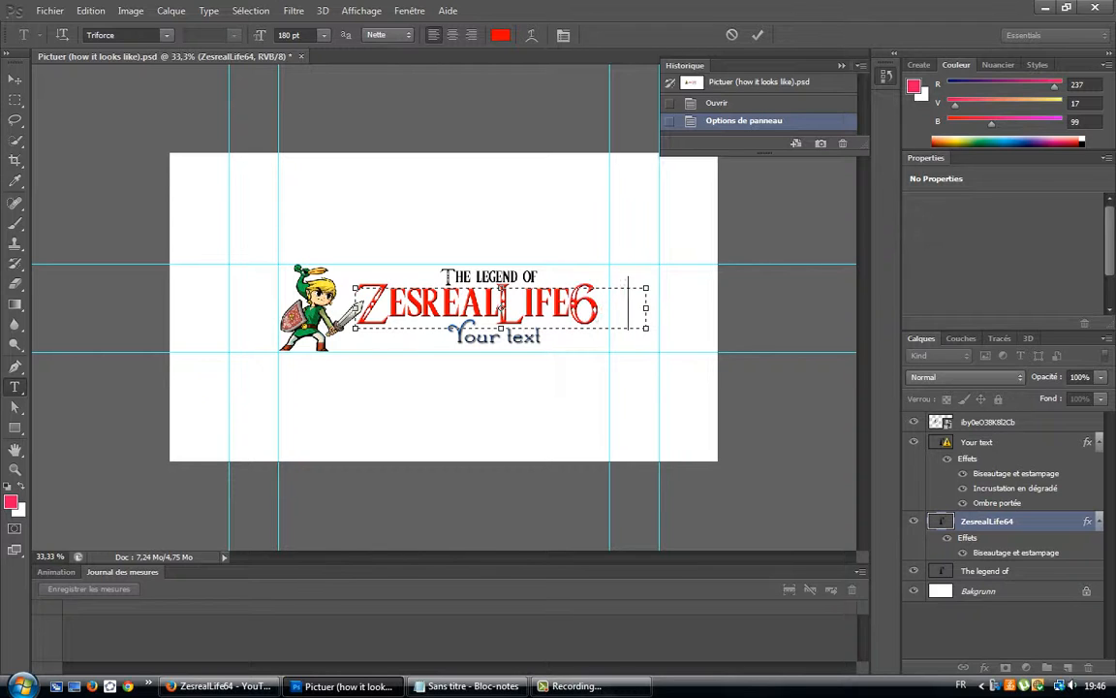
pyautogui.write('4')
# Step: Change the colour of the whole ZesrealLife64 text to green, hex 2fe849
pyautogui.hotkey('shift', 'Left')
pyautogui.hotkey('shift', 'Left')
pyautogui.hotkey('shift', 'Left')
pyautogui.hotkey('shift', 'Left')
pyautogui.hotkey('shift', 'Left')
pyautogui.hotkey('shift', 'Left')
pyautogui.hotkey('shift', 'Left')
pyautogui.hotkey('shift', 'Left')
pyautogui.hotkey('shift', 'Left')
pyautogui.hotkey('shift', 'Left')
pyautogui.hotkey('shift', 'Left')
pyautogui.hotkey('shift', 'Left')
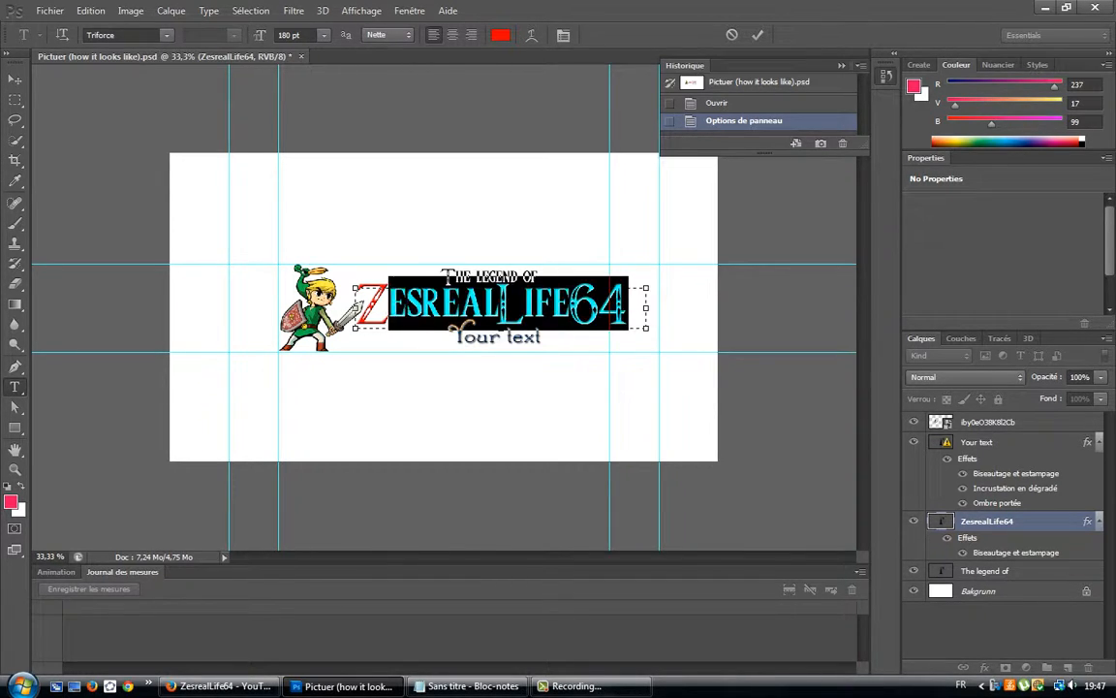
pyautogui.hotkey('shift', 'Left')
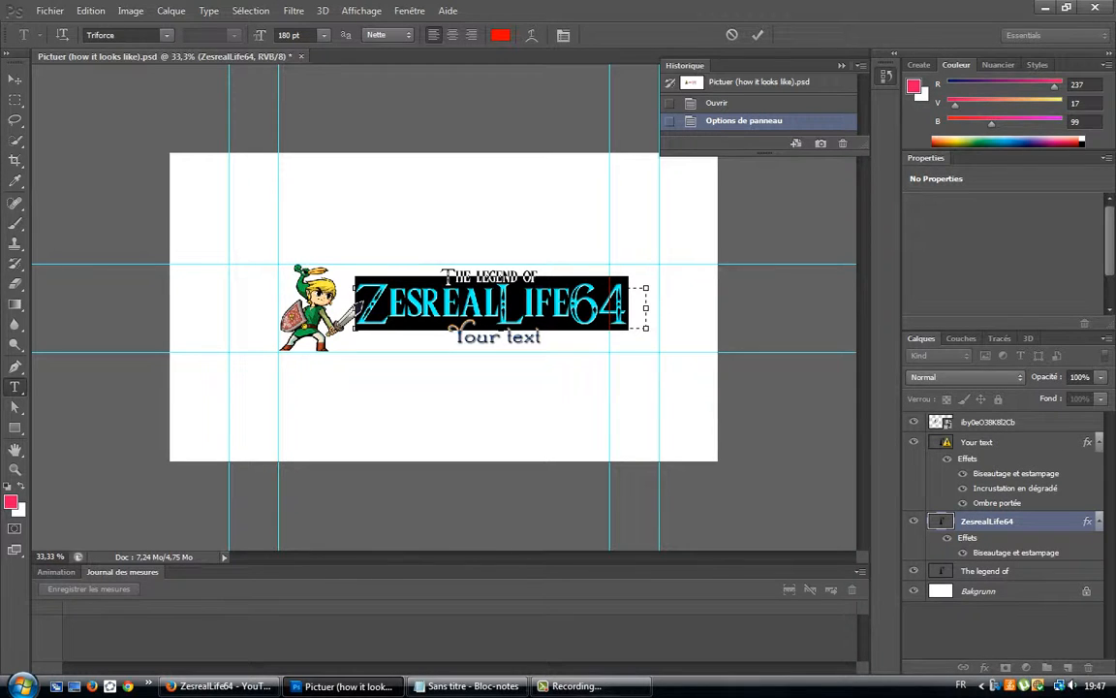
pyautogui.click(500, 291)
pyautogui.click(500, 35)
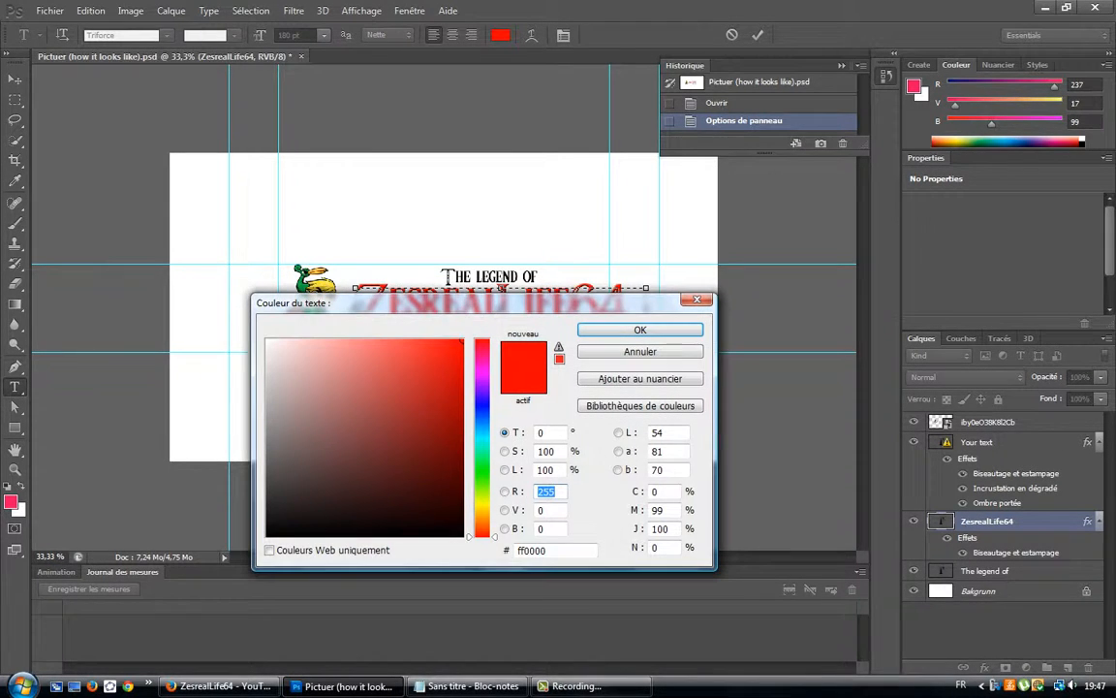
pyautogui.click(482, 453)
pyautogui.moveTo(481, 453); pyautogui.dragTo(481, 467)
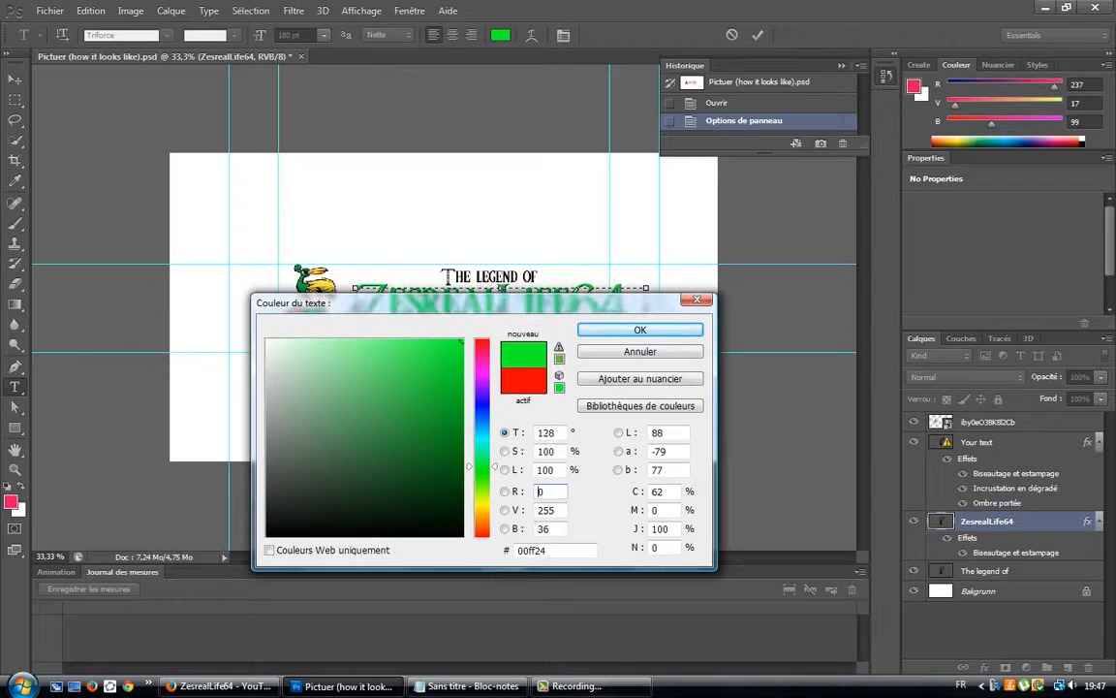
pyautogui.moveTo(461, 342); pyautogui.dragTo(422, 356)
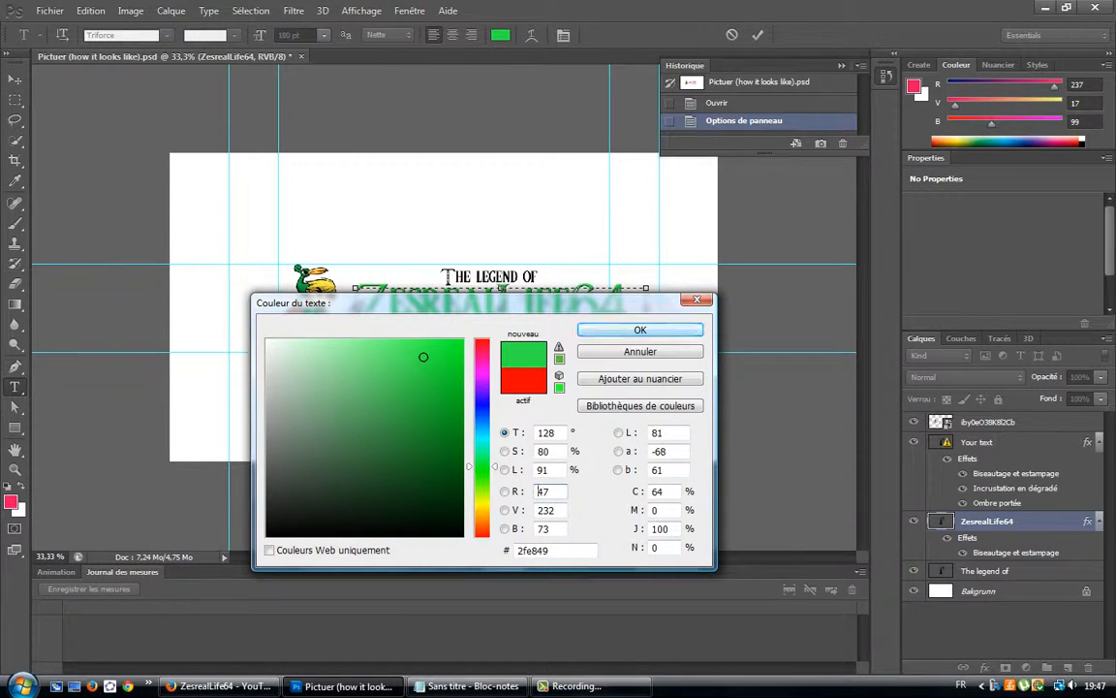
pyautogui.press('Return')
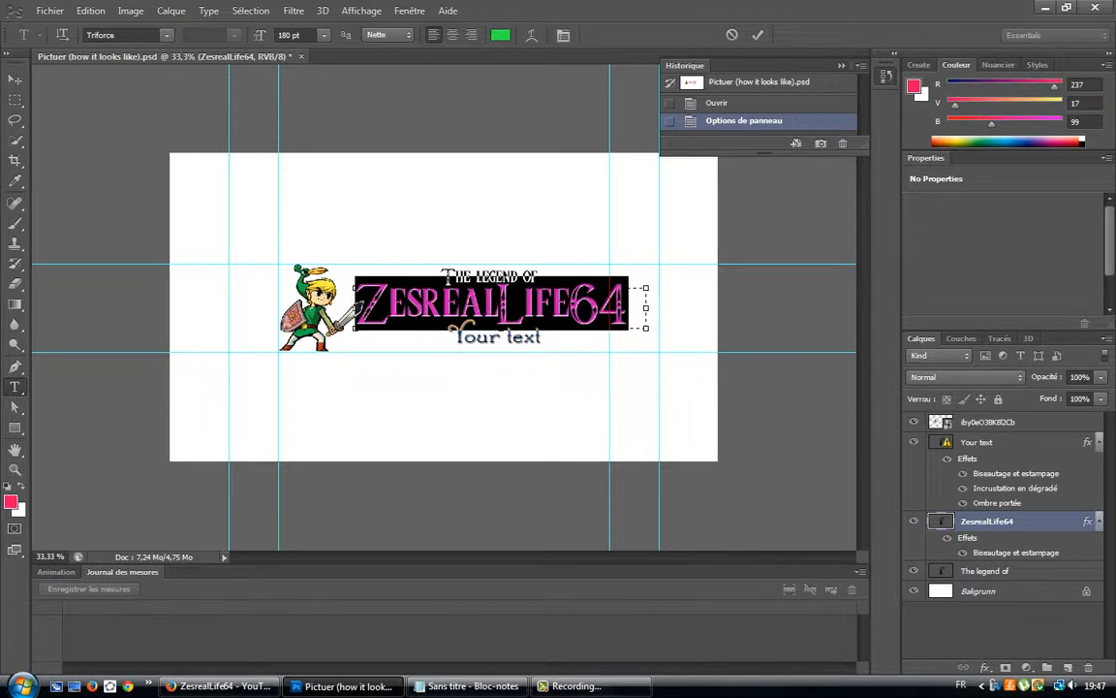
# Step: Shift the ZesrealLife64 text slightly left so it fits inside the inner right guide, and commit the text edit
pyautogui.moveTo(492, 308)
pyautogui.mouseDown()
pyautogui.moveTo(466, 308)
pyautogui.moveTo(483, 312)
pyautogui.mouseUp()
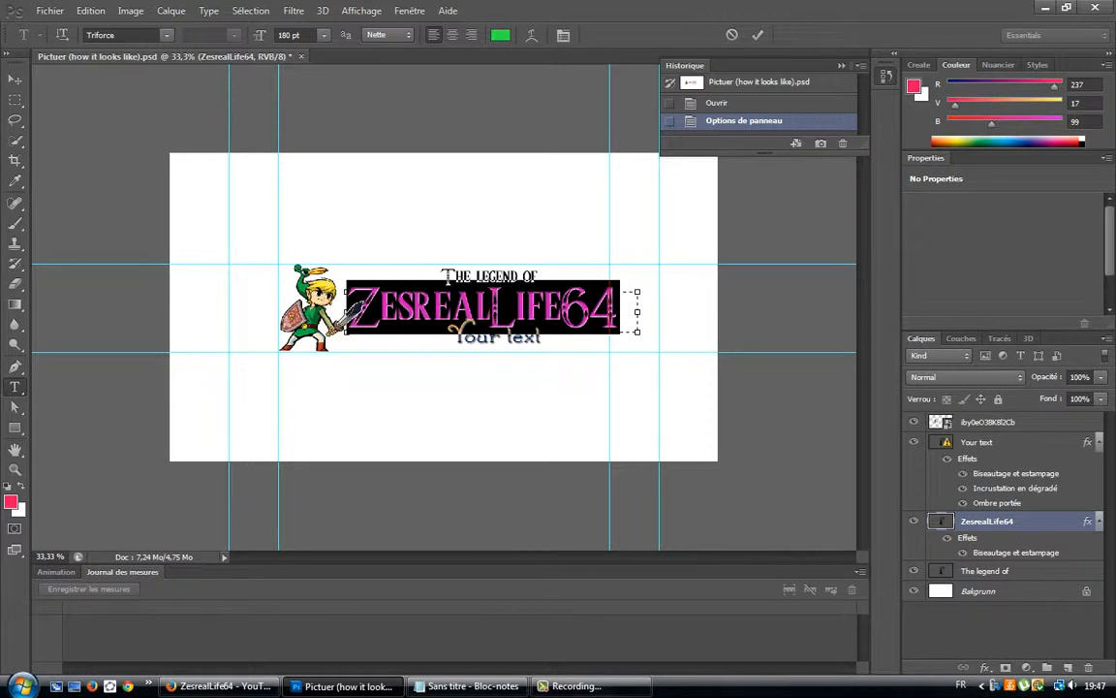
pyautogui.click(619, 308)
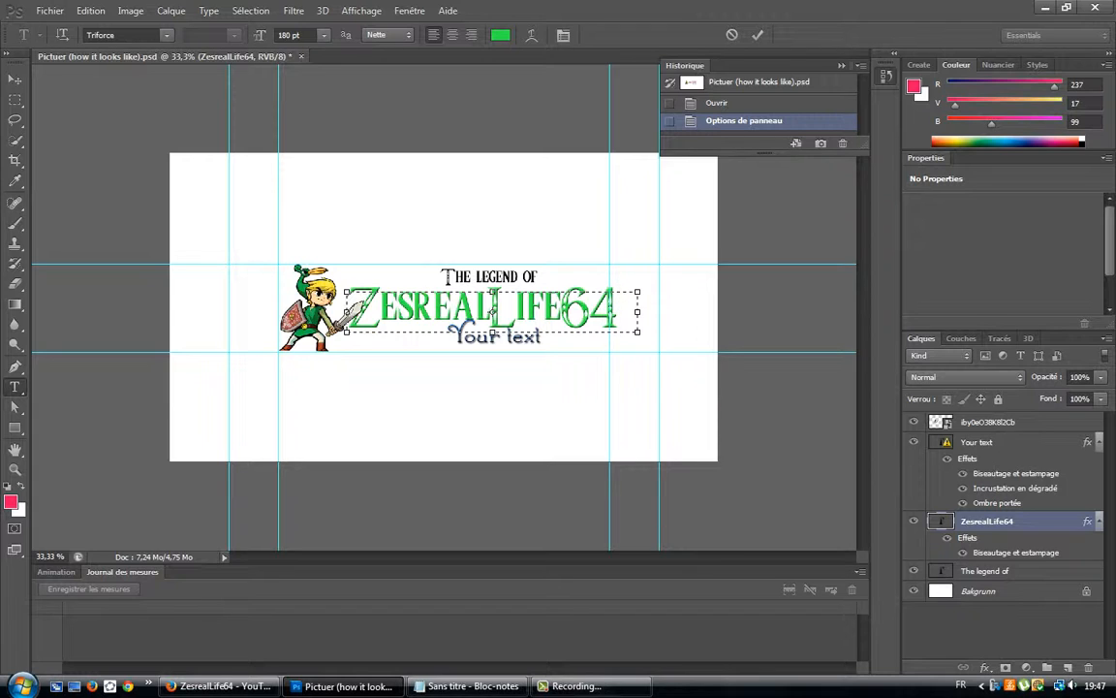
pyautogui.moveTo(493, 310); pyautogui.dragTo(482, 310)
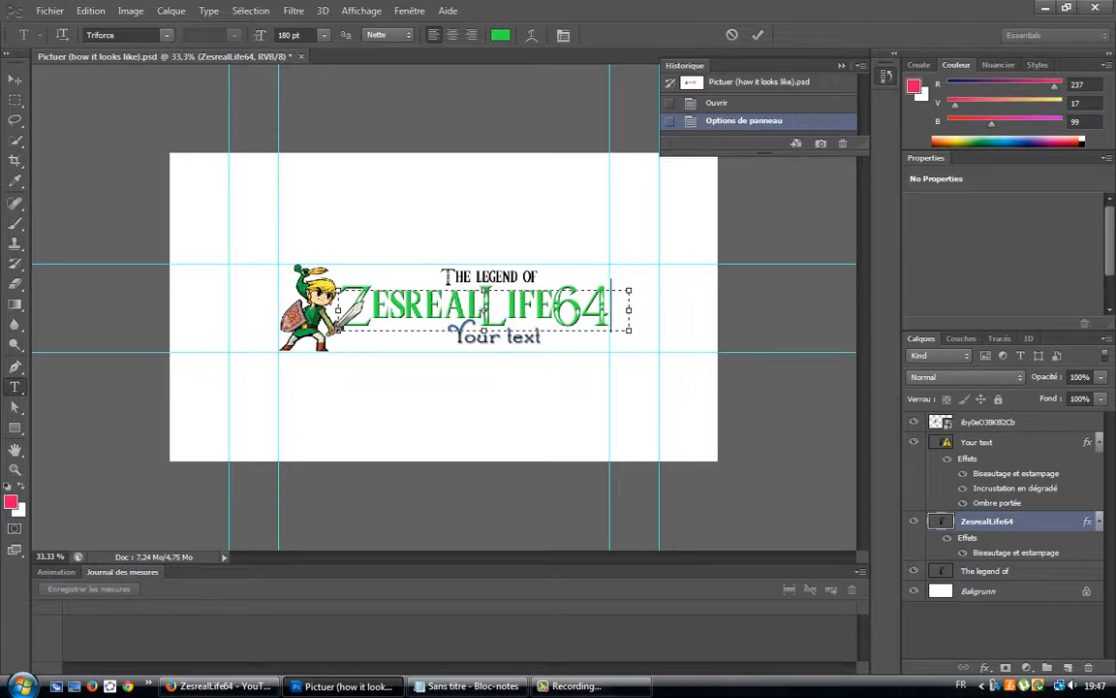
pyautogui.hotkey('ctrl', 'Return')
# Step: Replace the blue "Your text" tagline with "And the YouTube Video", accepting the font substitution and widening its text box
pyautogui.click(978, 441)
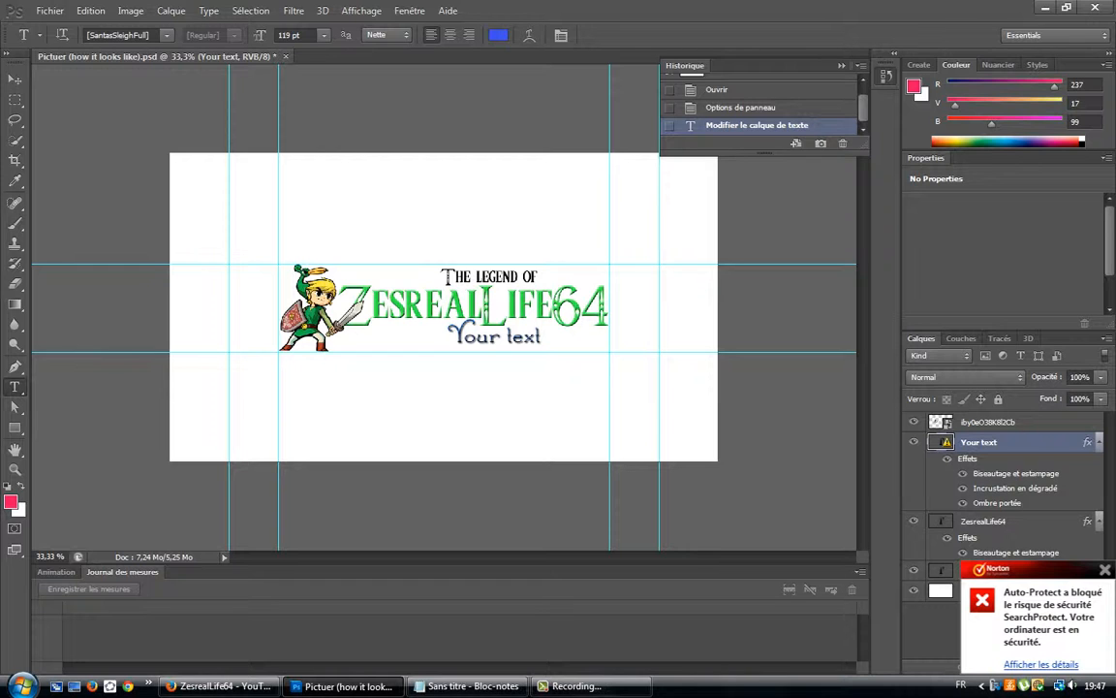
pyautogui.moveTo(539, 336); pyautogui.dragTo(449, 336)
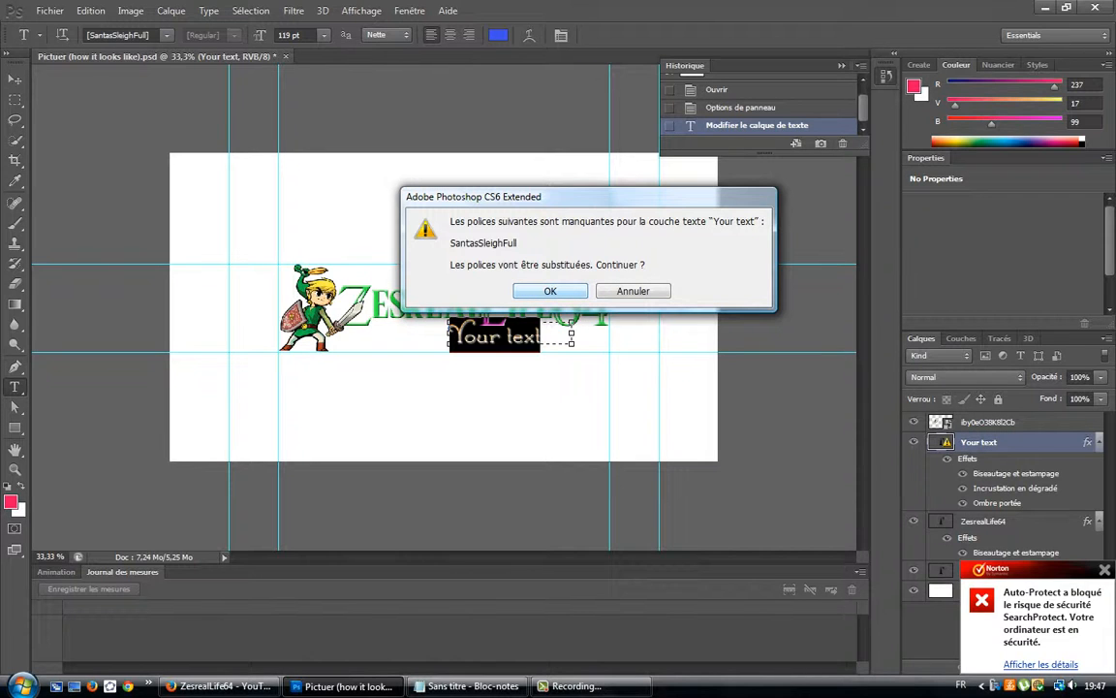
pyautogui.press('Return')
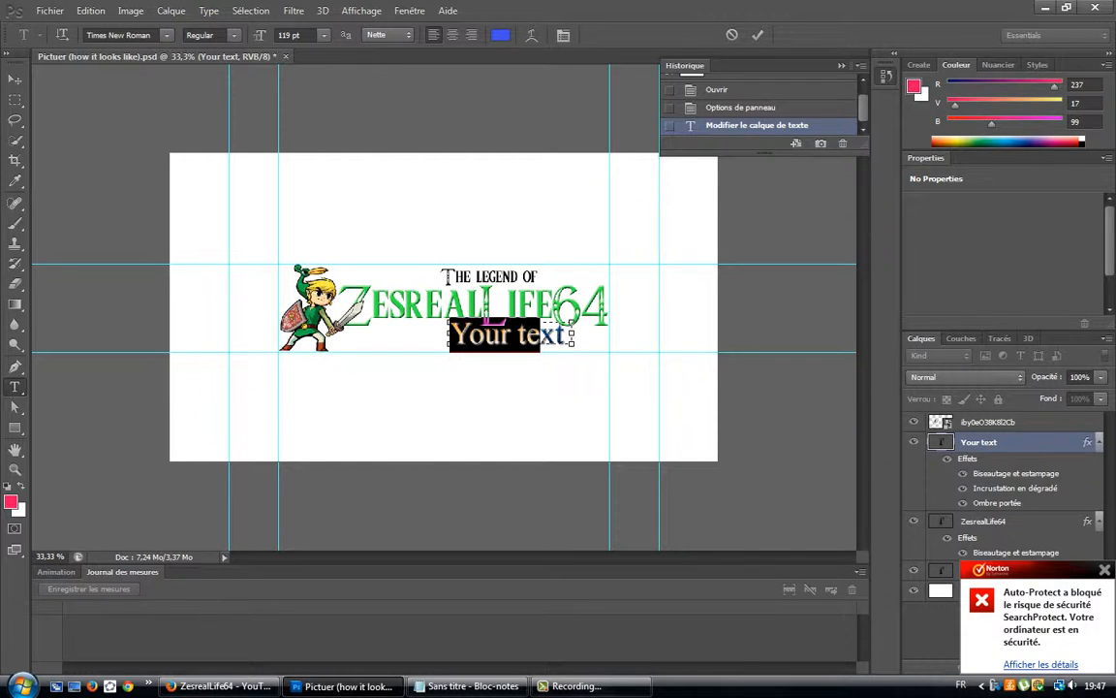
pyautogui.moveTo(571, 334)
pyautogui.mouseDown()
pyautogui.moveTo(542, 339)
pyautogui.moveTo(606, 341)
pyautogui.moveTo(564, 335)
pyautogui.mouseUp()
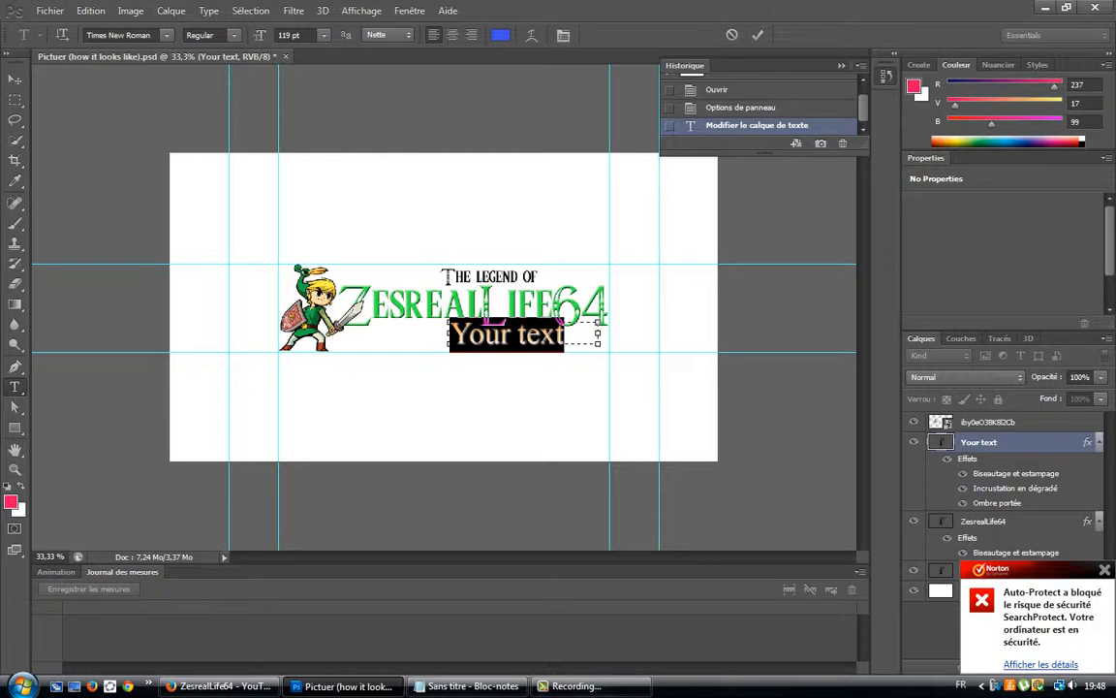
pyautogui.press('BackSpace')
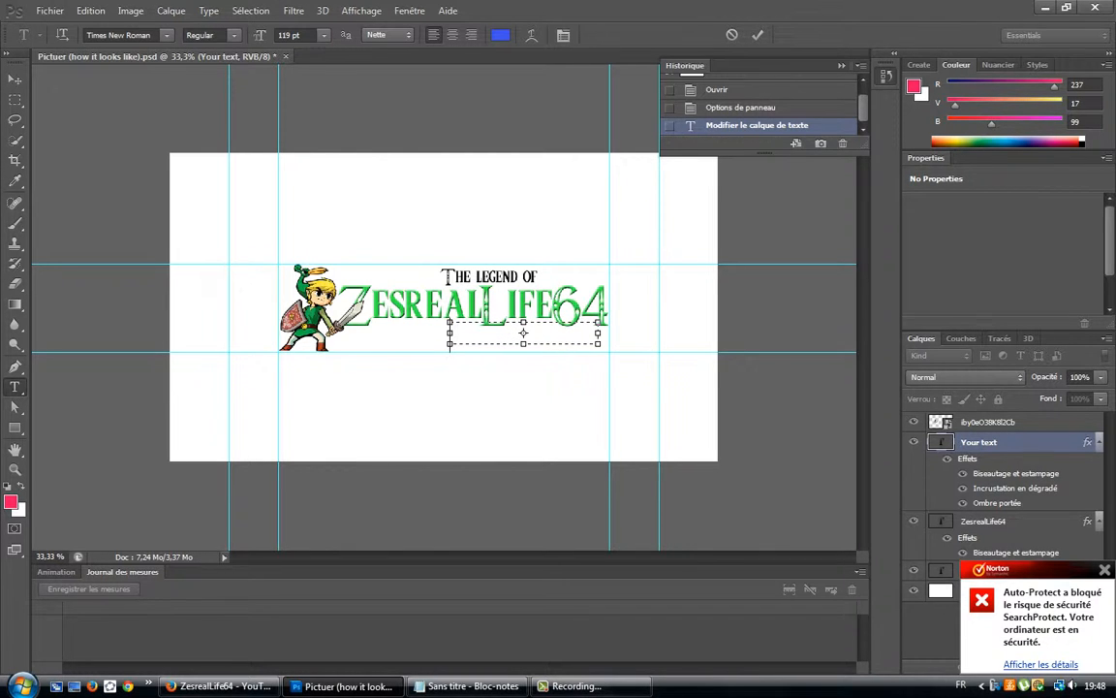
pyautogui.write('A')
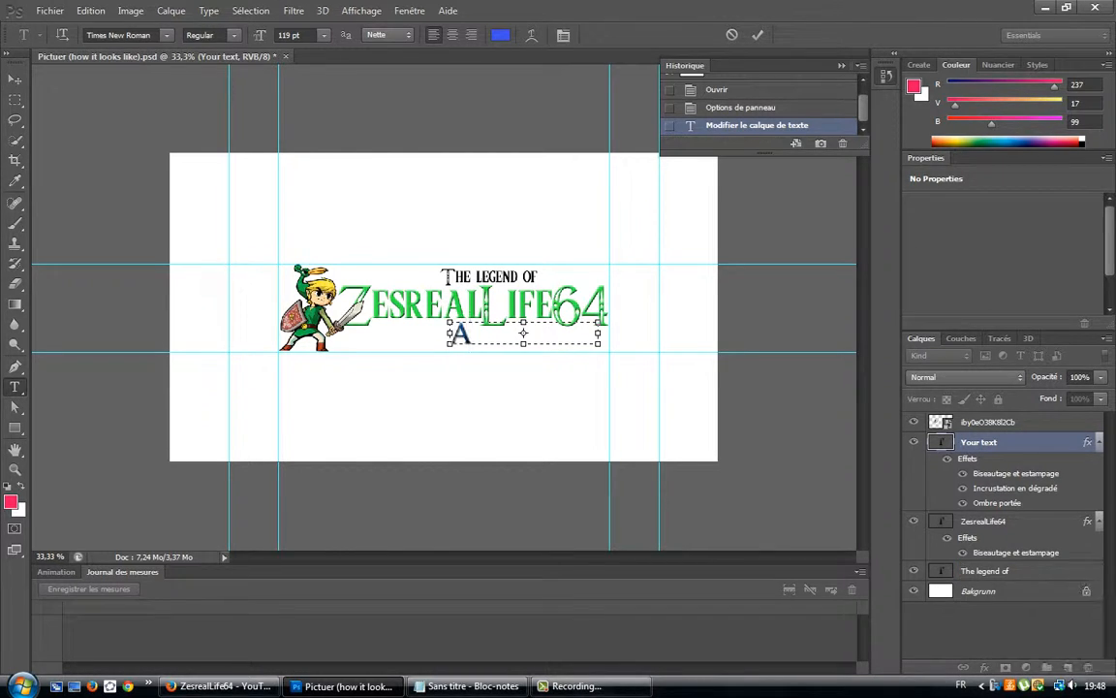
pyautogui.write('nd the')
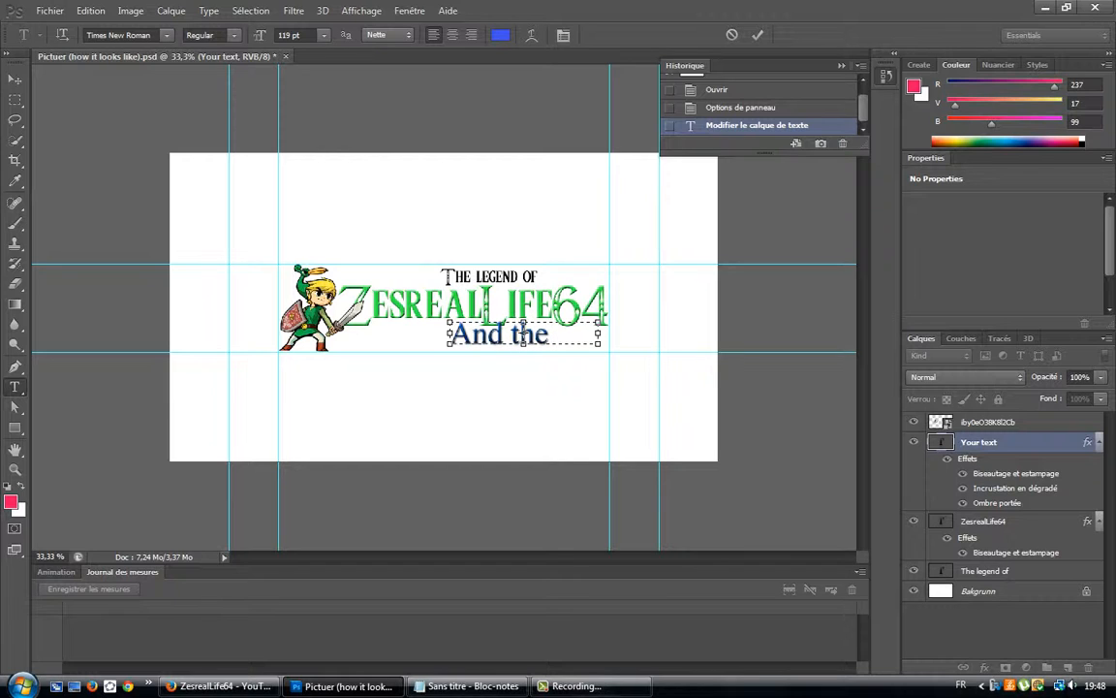
pyautogui.write(' Yo')
pyautogui.press('BackSpace')
pyautogui.press('BackSpace')
pyautogui.press('BackSpace')
pyautogui.moveTo(598, 334); pyautogui.dragTo(831, 333)
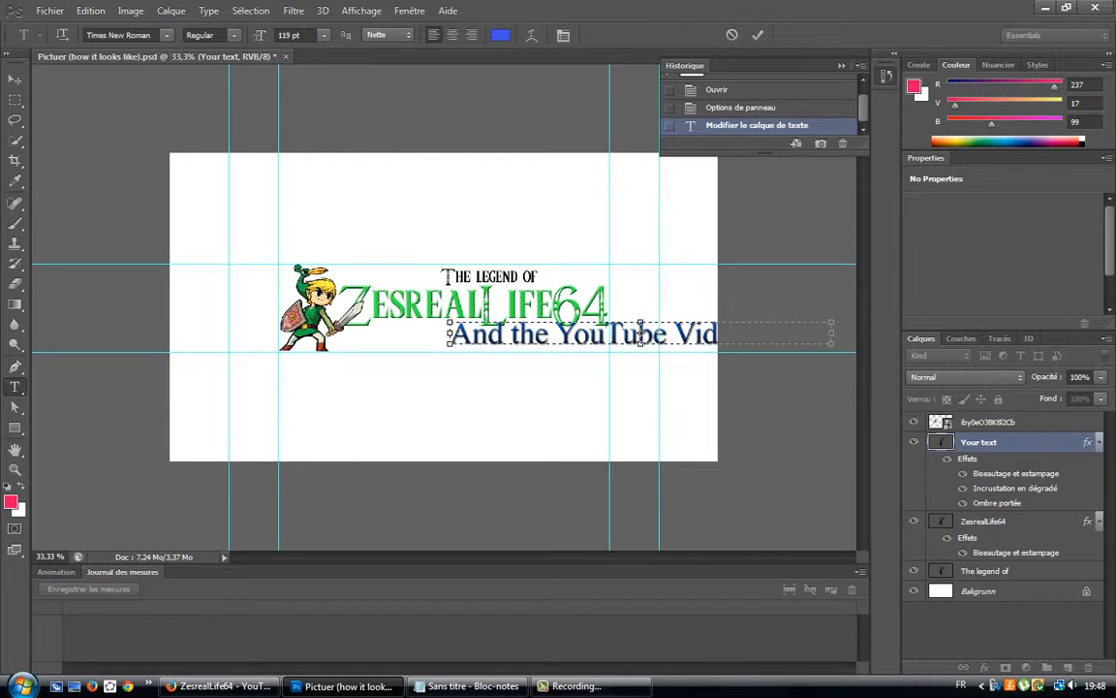
# Step: Move the tagline left beneath the channel name and try to reduce its font size, starting with 72 pt
pyautogui.moveTo(640, 334); pyautogui.dragTo(529, 335)
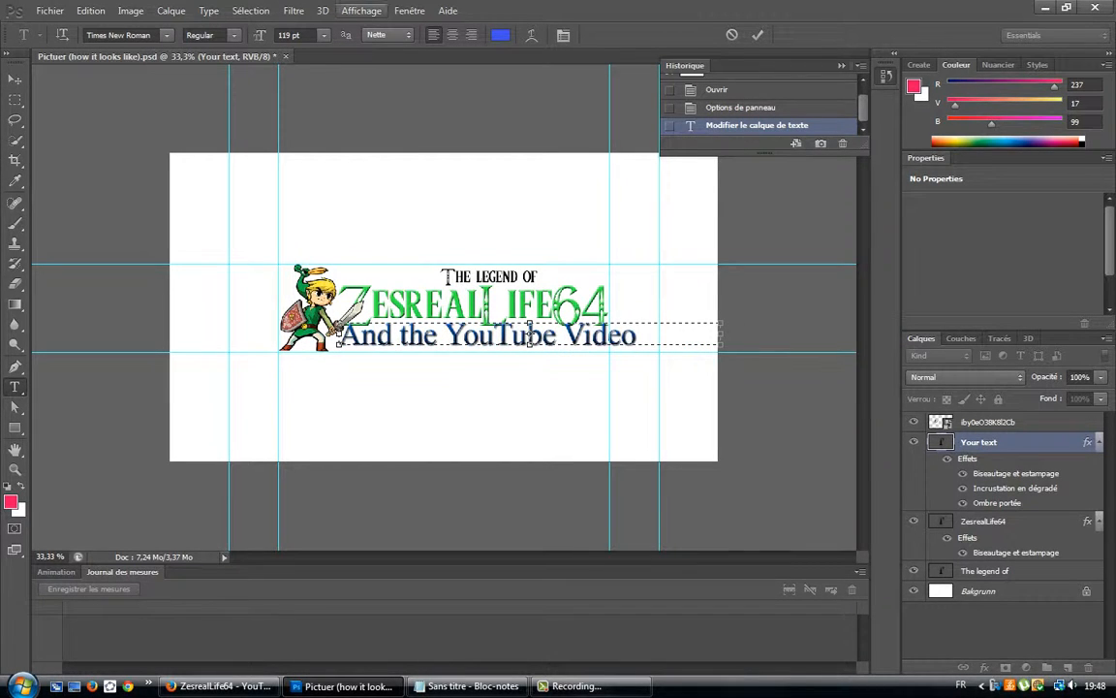
pyautogui.click(324, 35)
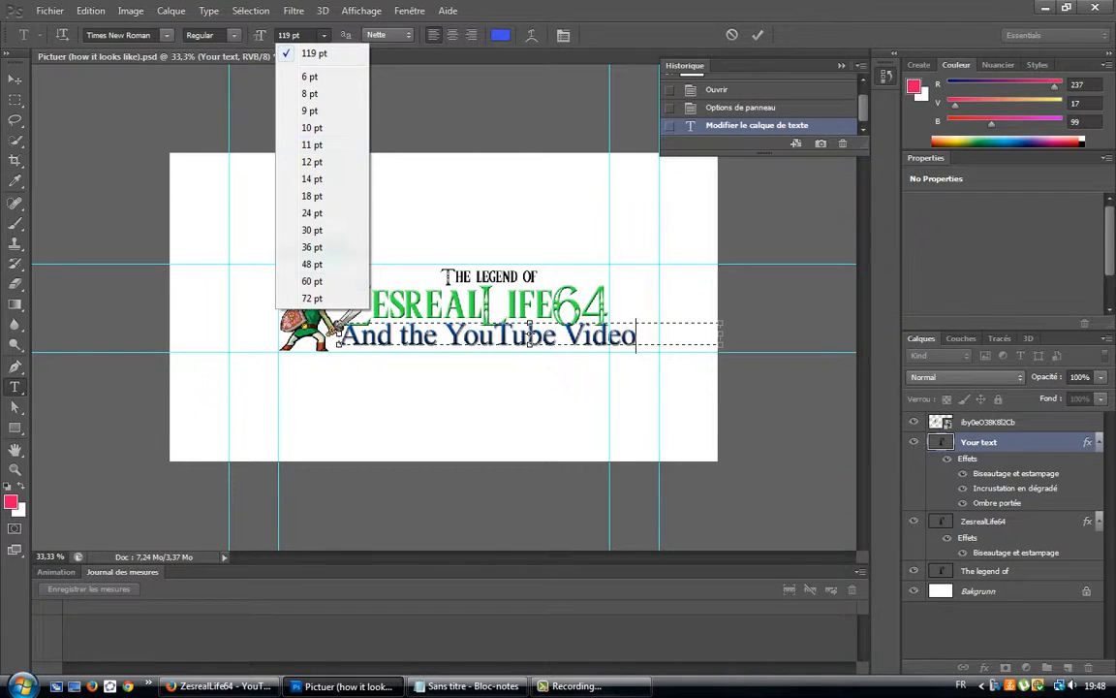
pyautogui.click(311, 297)
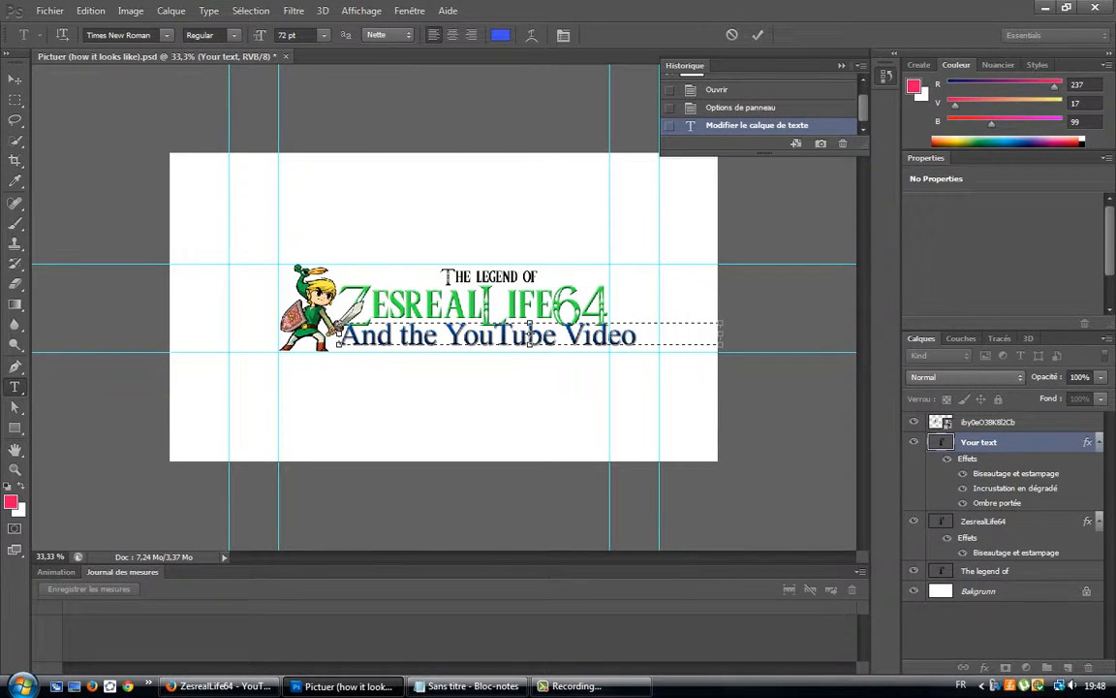
pyautogui.moveTo(530, 334)
pyautogui.mouseDown()
pyautogui.moveTo(513, 335)
pyautogui.moveTo(523, 334)
pyautogui.mouseUp()
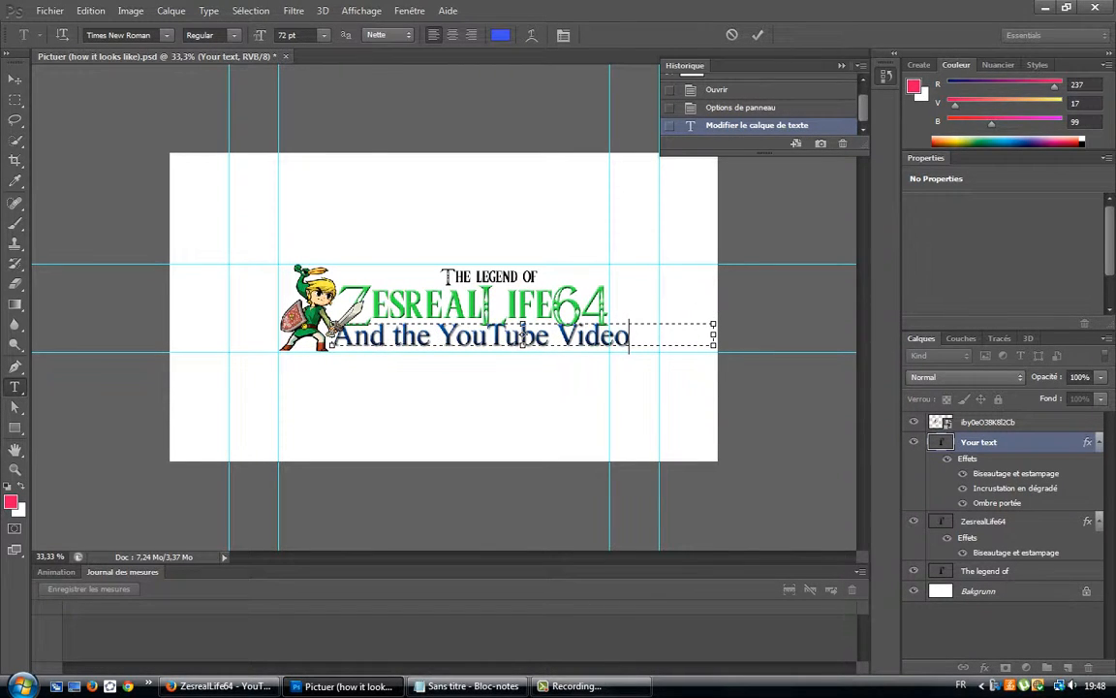
pyautogui.click(324, 35)
pyautogui.click(312, 263)
# Step: Set the tagline text after its first letter to 72 pt, reposition it beneath the channel name, and commit the edit
pyautogui.moveTo(630, 336); pyautogui.dragTo(354, 338)
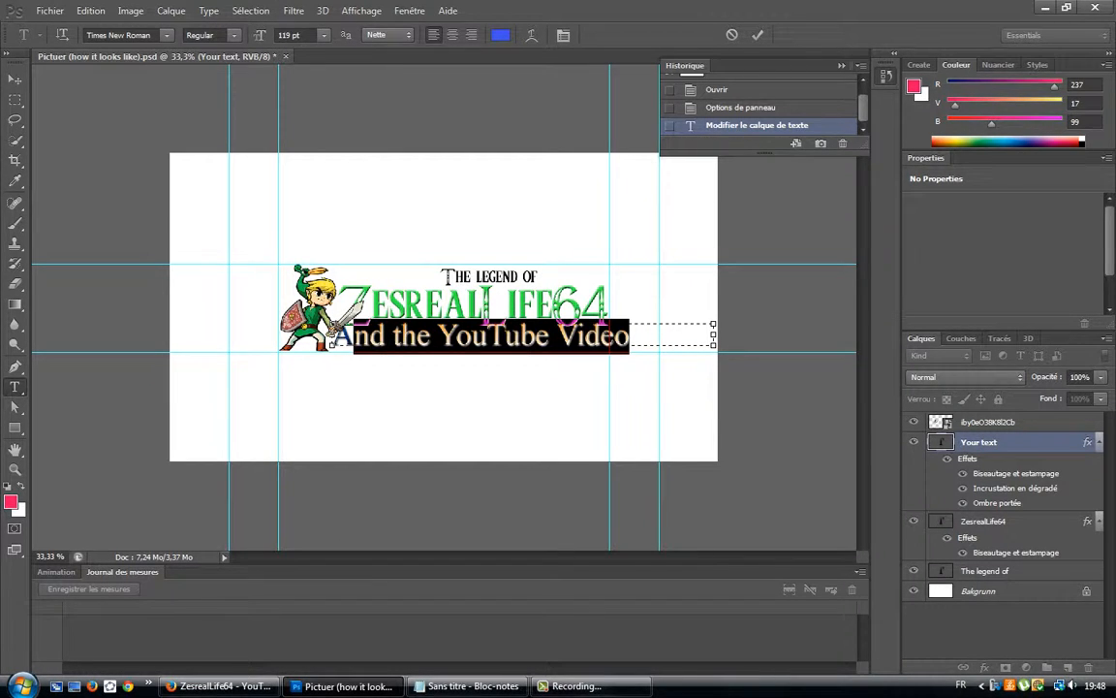
pyautogui.click(324, 35)
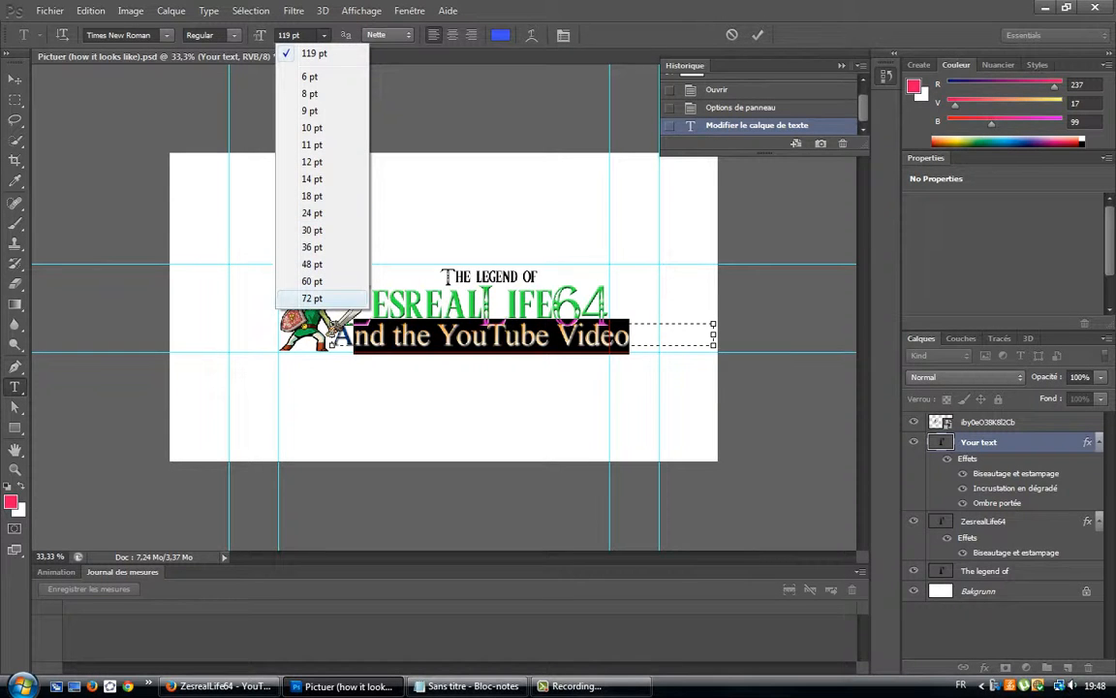
pyautogui.click(312, 279)
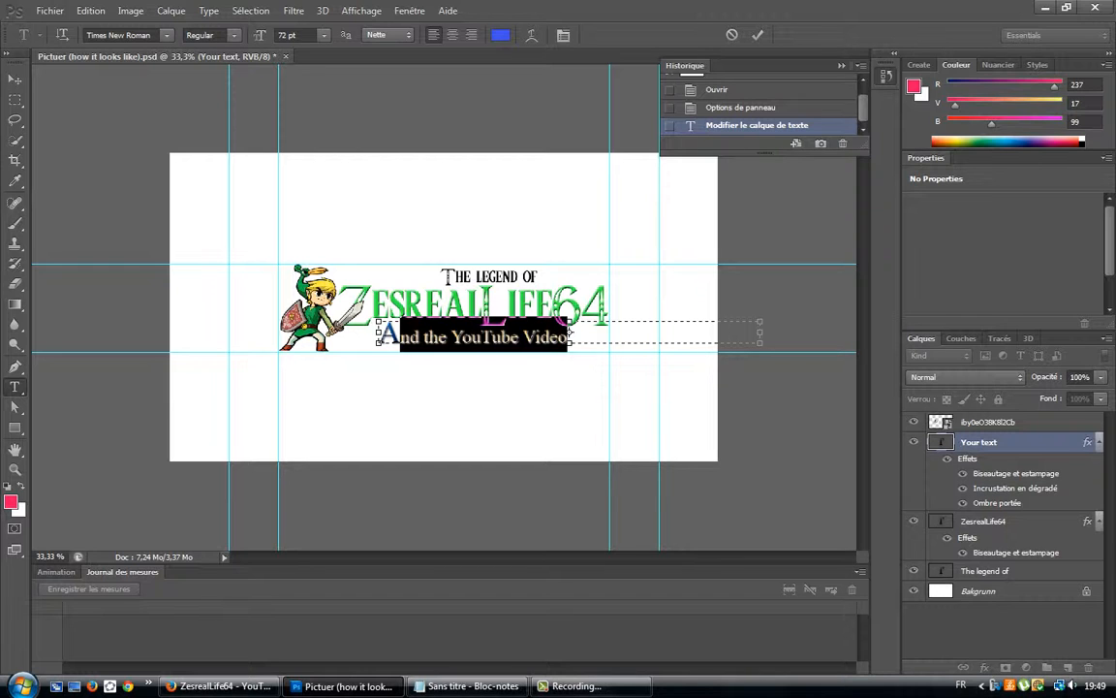
pyautogui.click(49, 10)
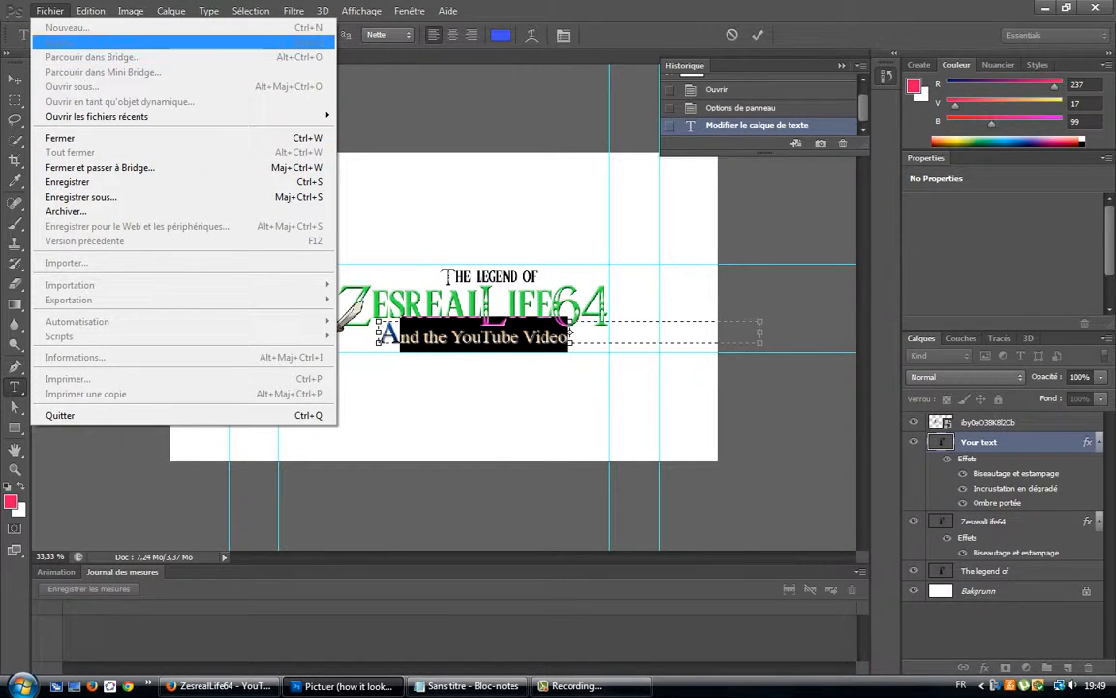
pyautogui.press('Escape')
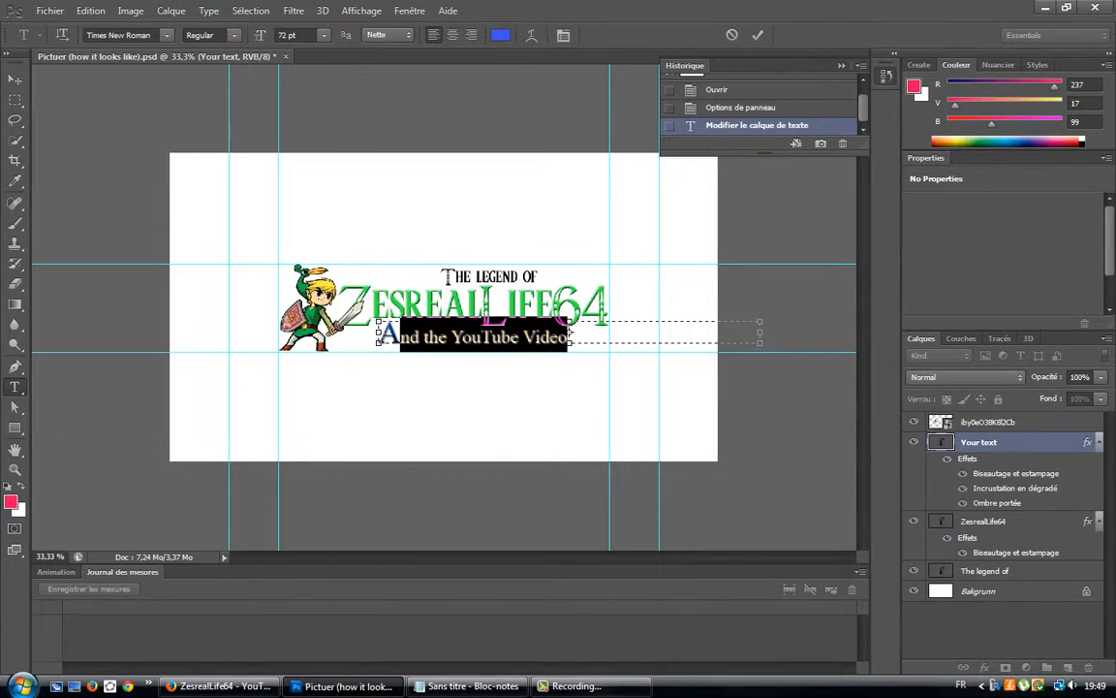
pyautogui.hotkey('ctrl', 'Return')
# Step: Try to switch to the Triforce font with the Bakgrunn layer active, and place a text cursor after the tagline
pyautogui.hotkey('alt', ',')
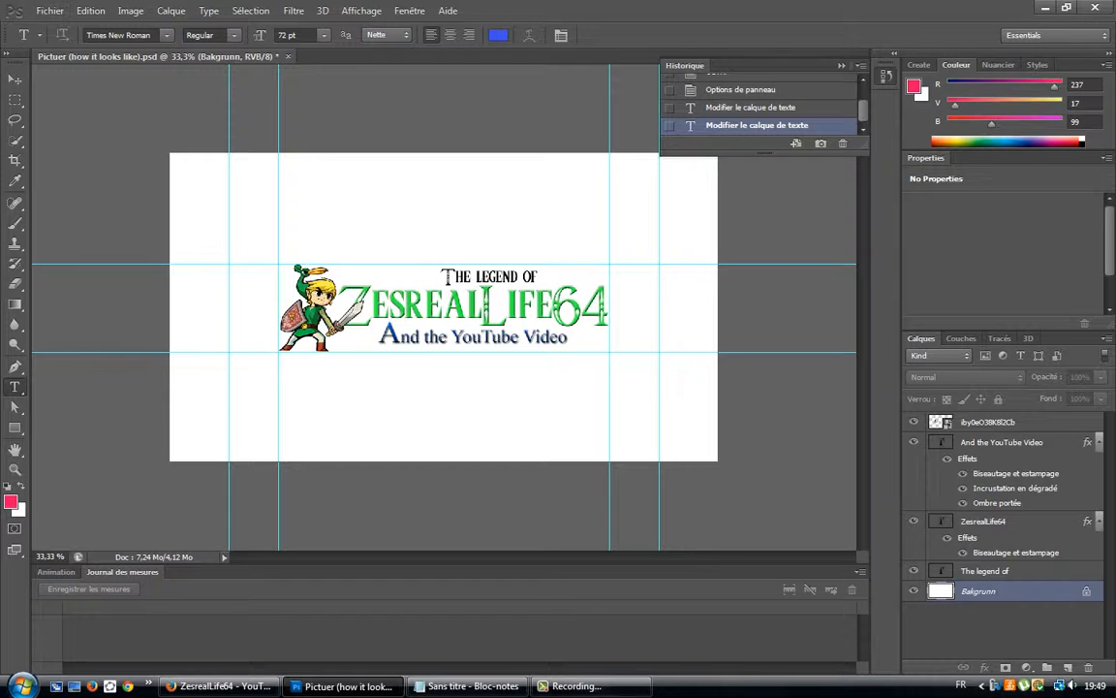
pyautogui.click(167, 35)
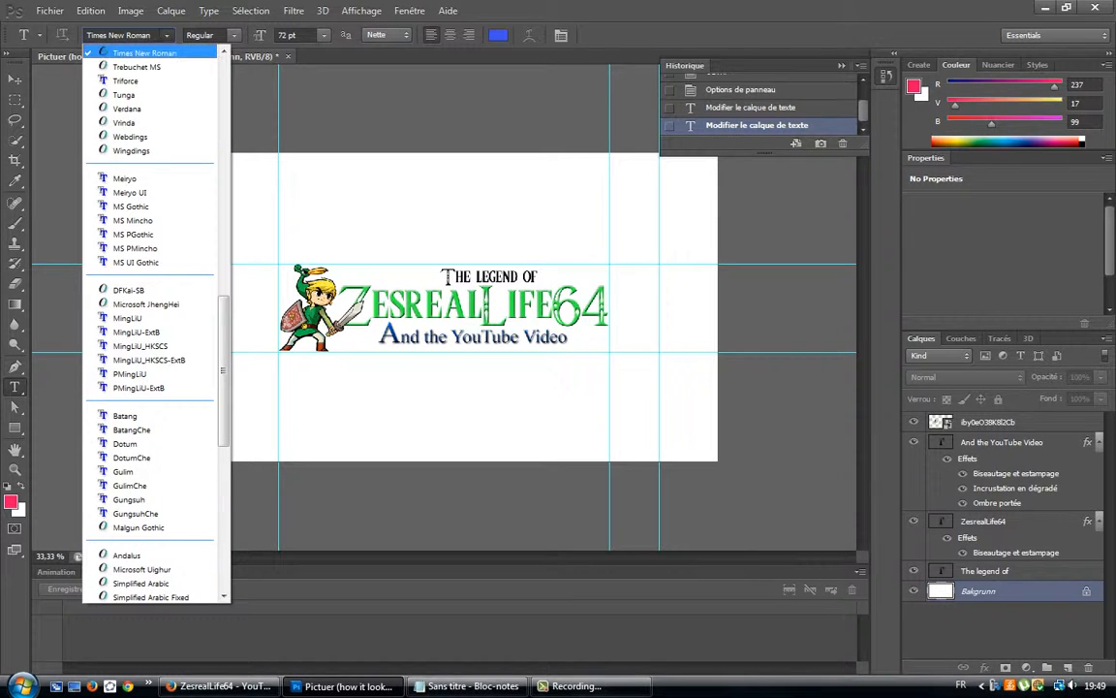
pyautogui.press('Return')
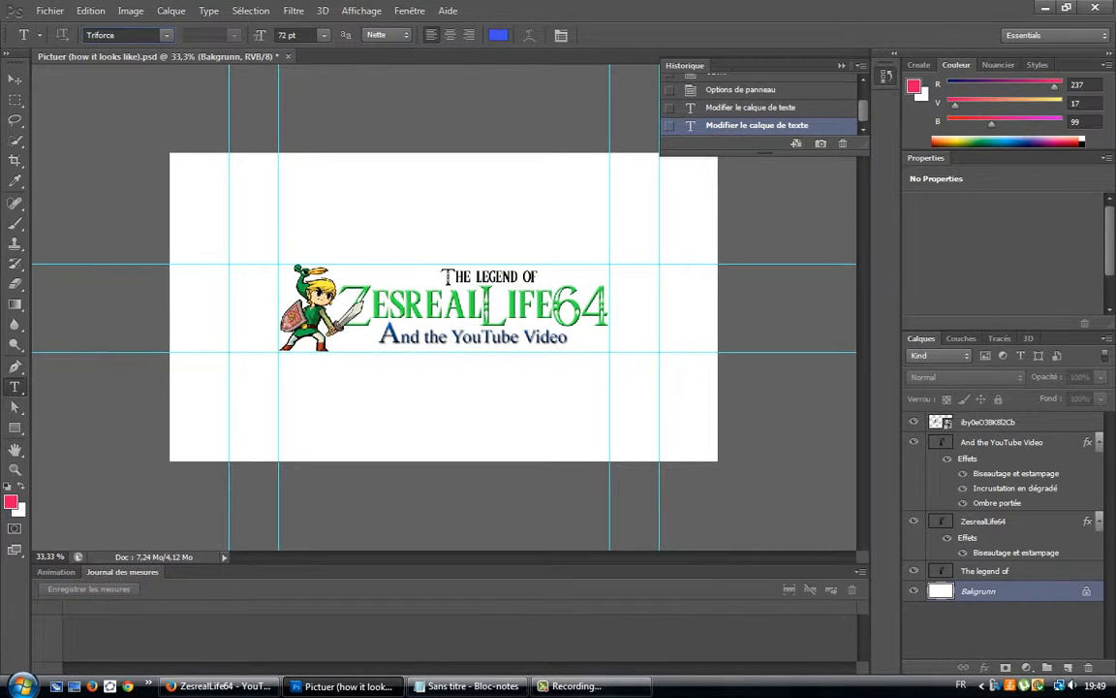
pyautogui.click(572, 337)
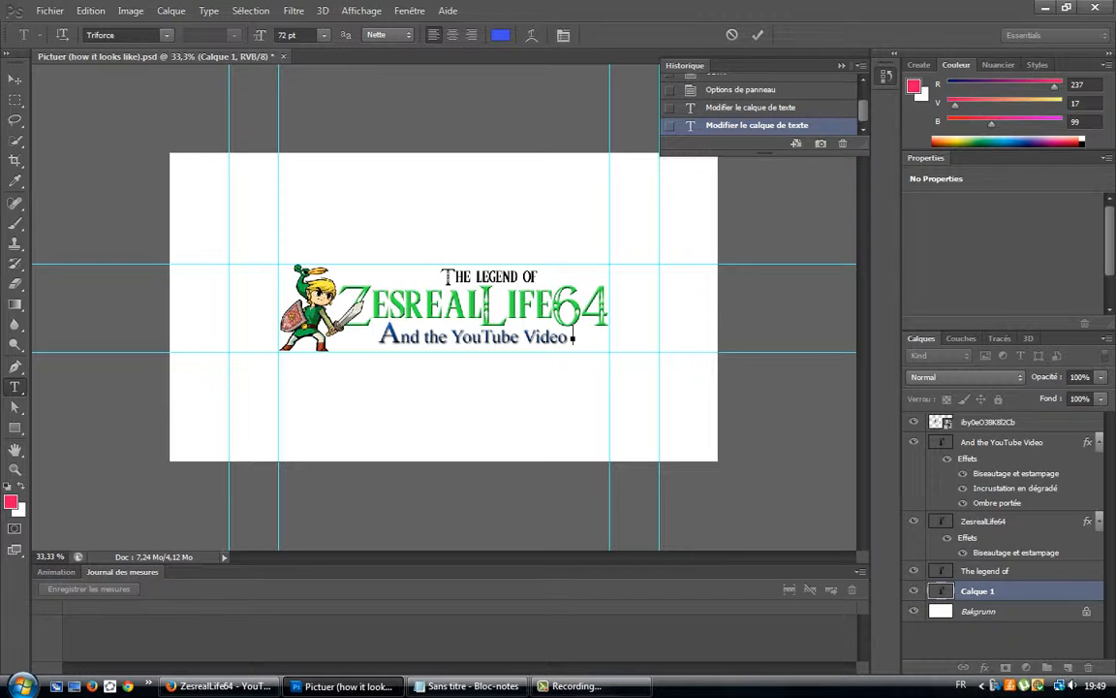
# Step: Change the font of the whole "And the YouTube Video" tagline to Triforce
pyautogui.click(1005, 442)
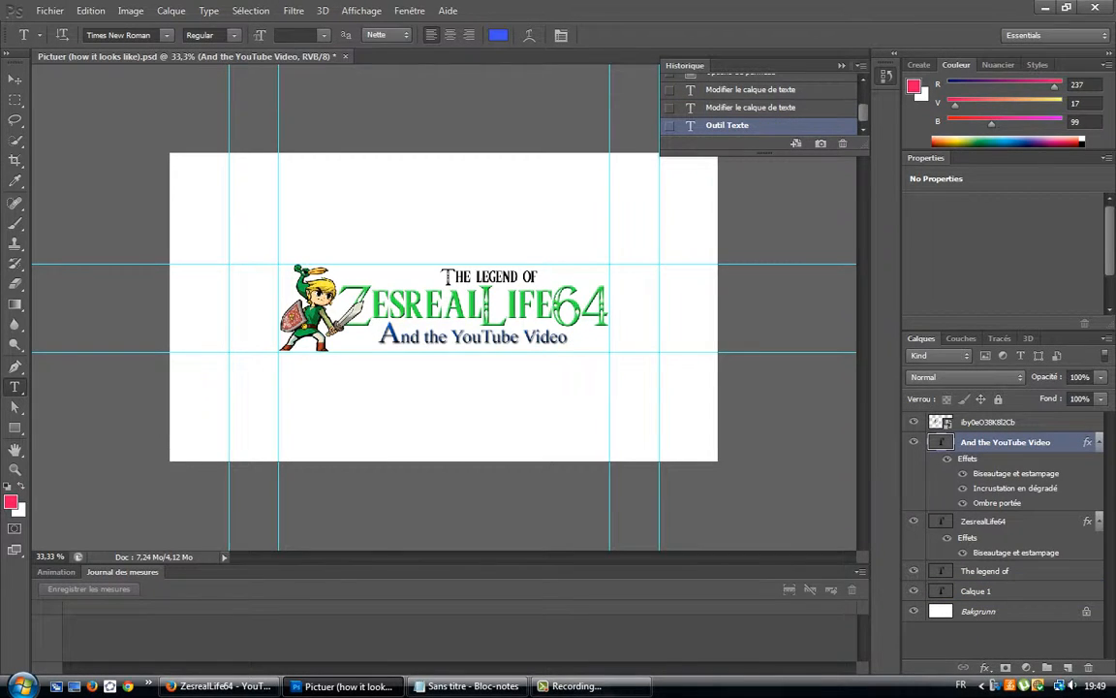
pyautogui.moveTo(570, 338); pyautogui.dragTo(377, 337)
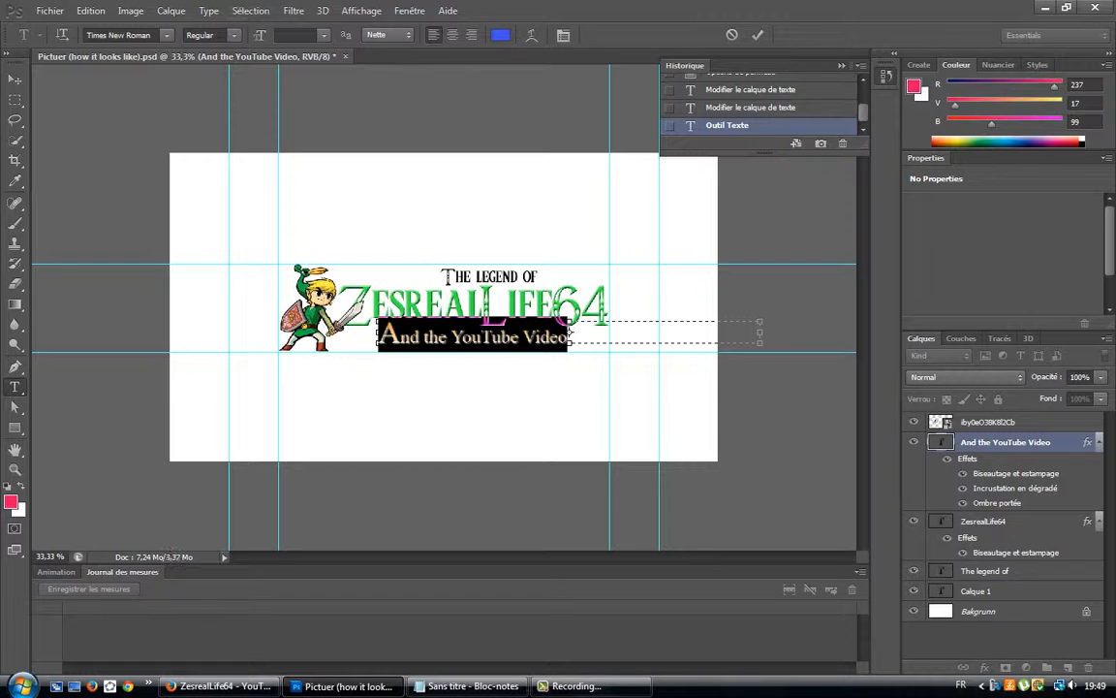
pyautogui.click(167, 35)
pyautogui.click(100, 78)
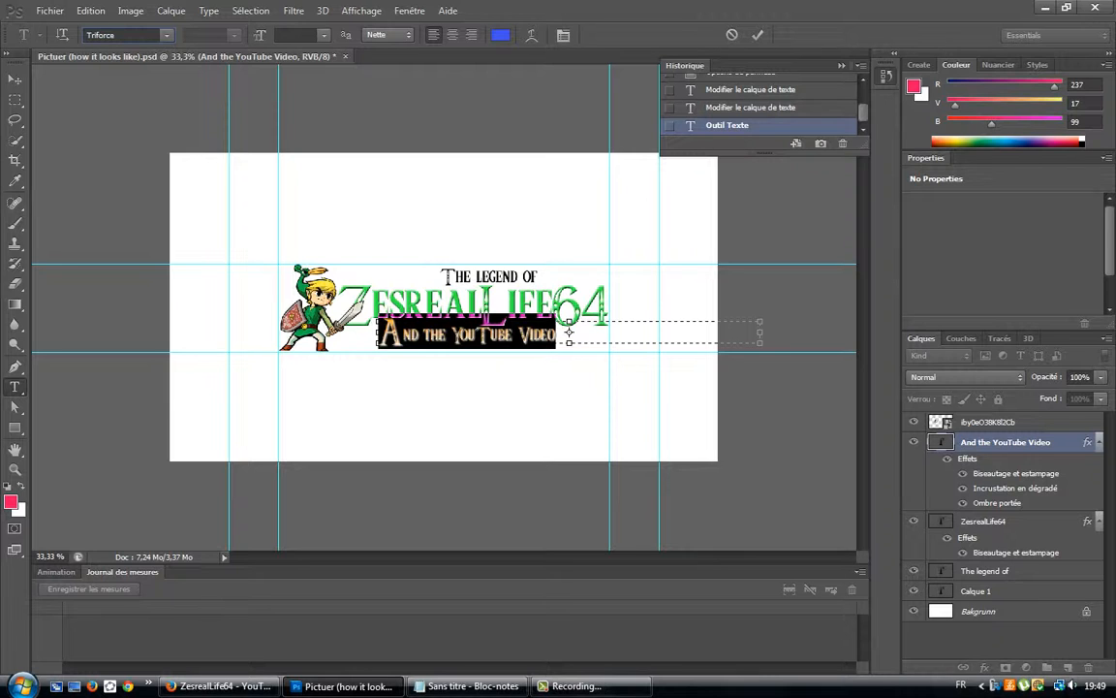
# Step: Try the whole tagline at 119 pt and 60 pt, shift it slightly down and right, and set its size to 72 pt
pyautogui.click(323, 35)
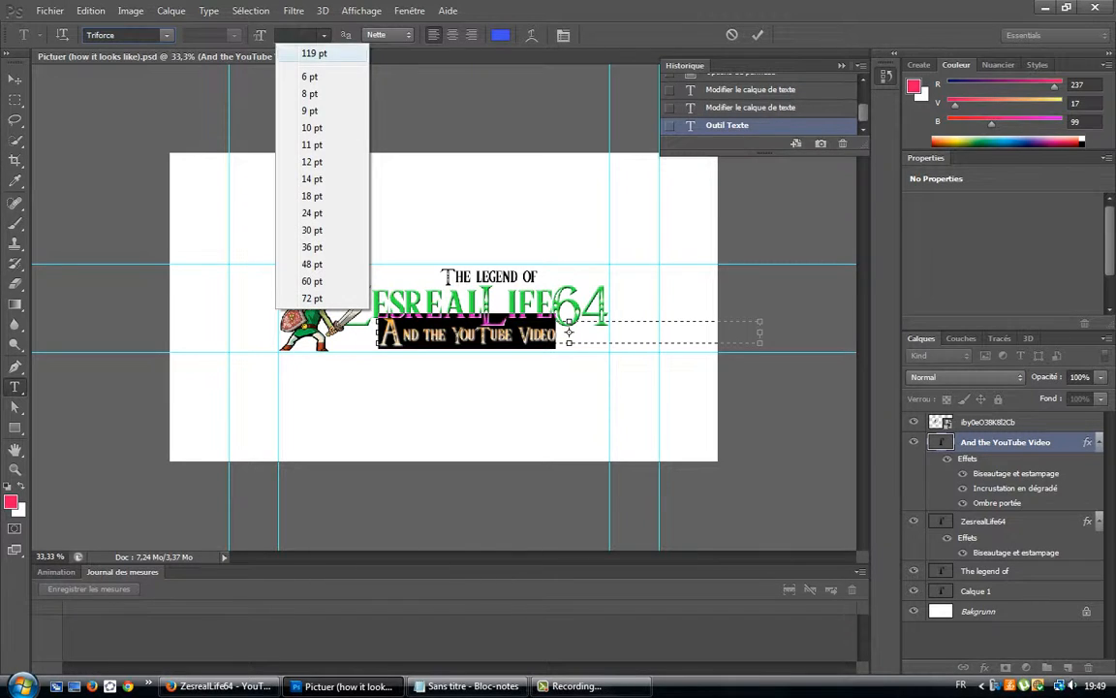
pyautogui.click(308, 54)
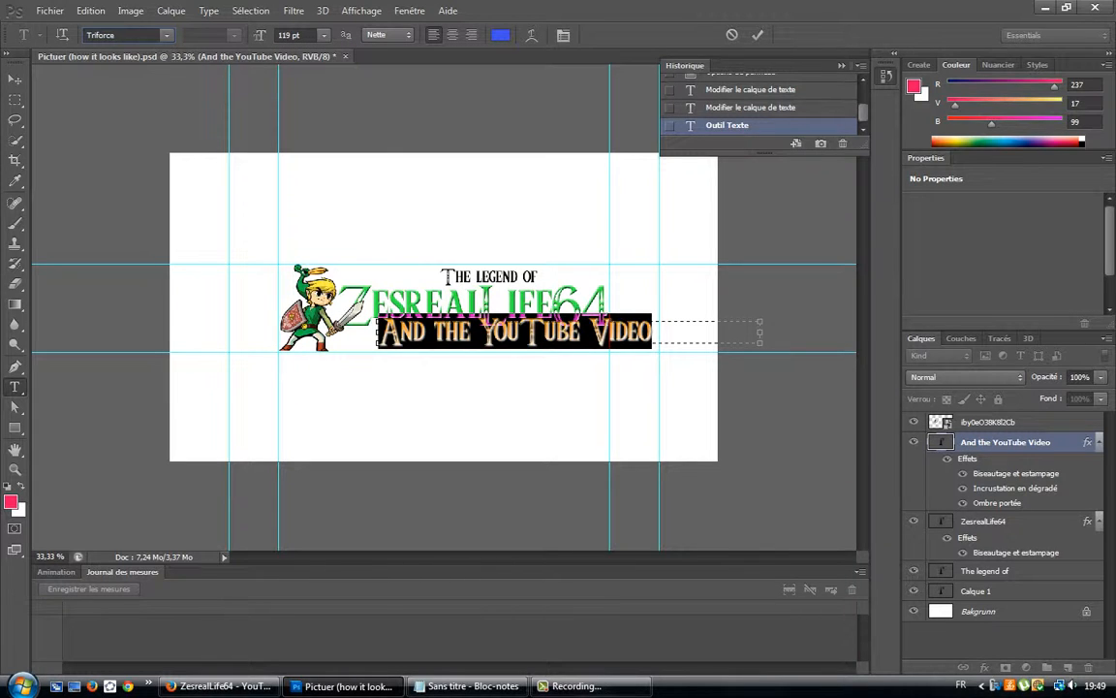
pyautogui.click(324, 35)
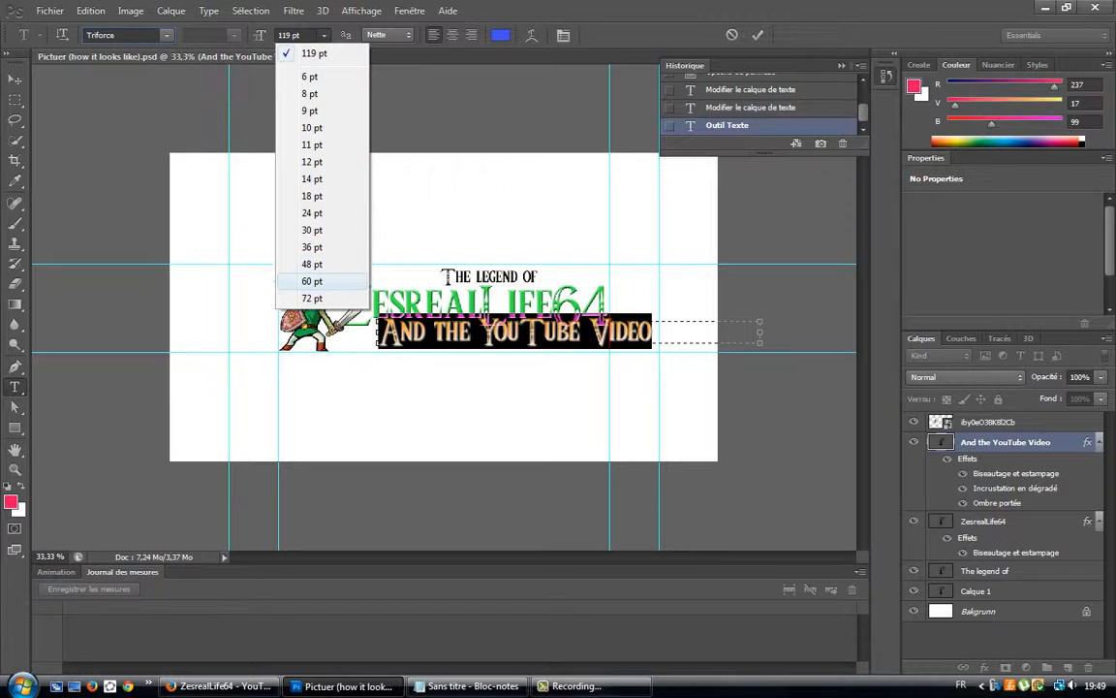
pyautogui.click(311, 281)
pyautogui.moveTo(580, 341); pyautogui.dragTo(583, 341)
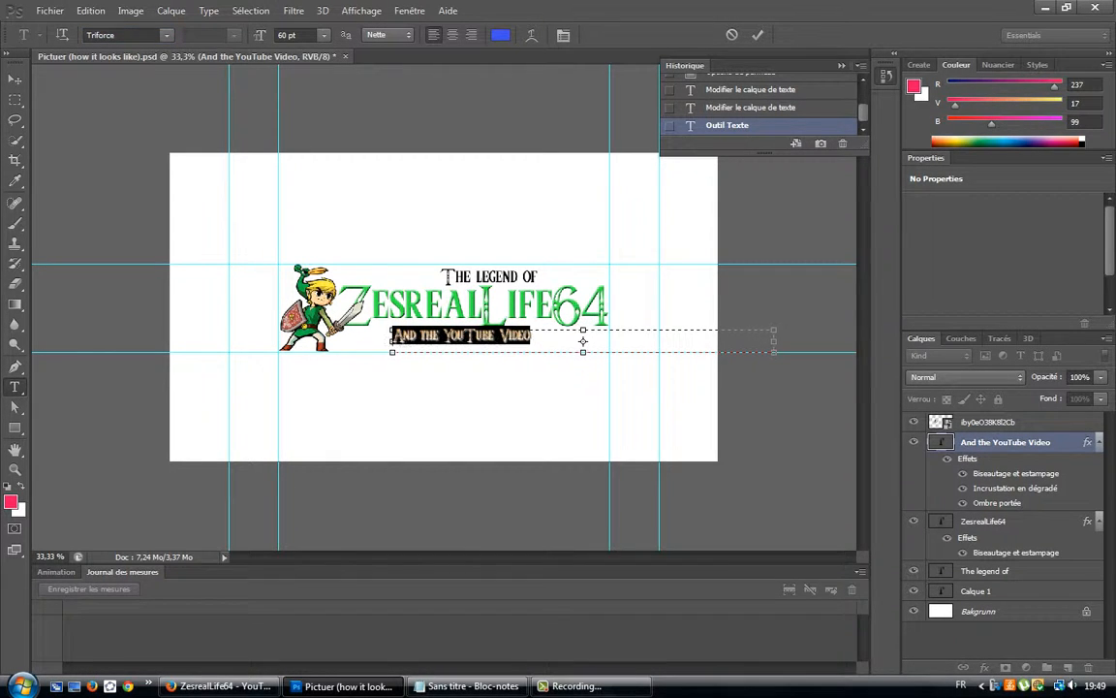
pyautogui.click(323, 35)
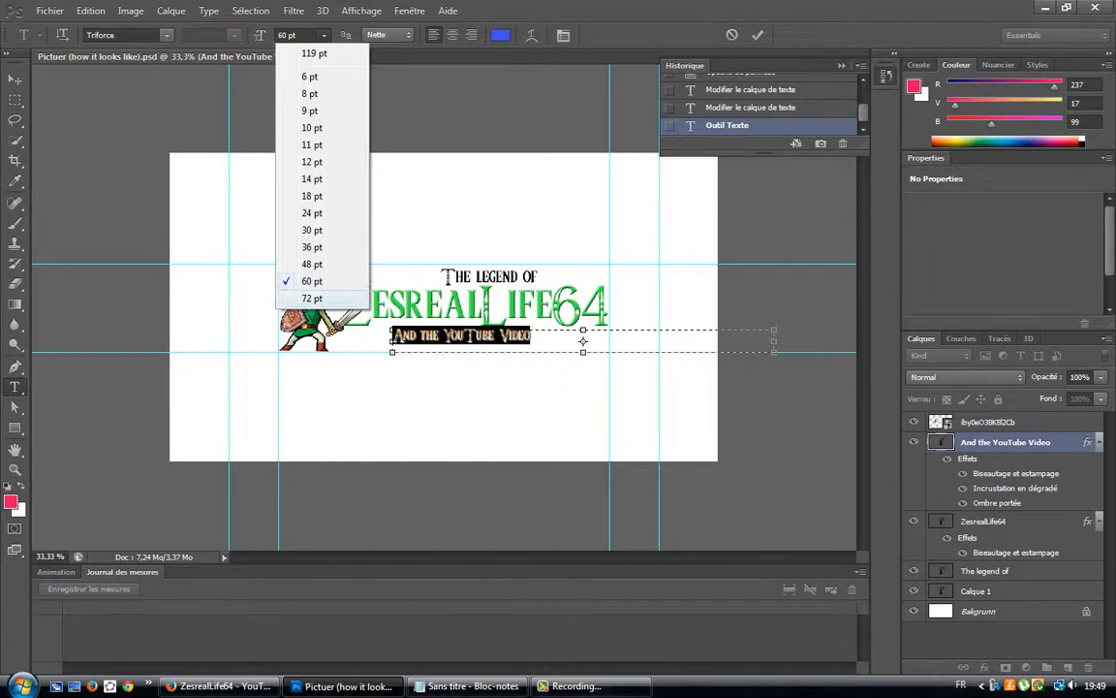
pyautogui.press('Return')
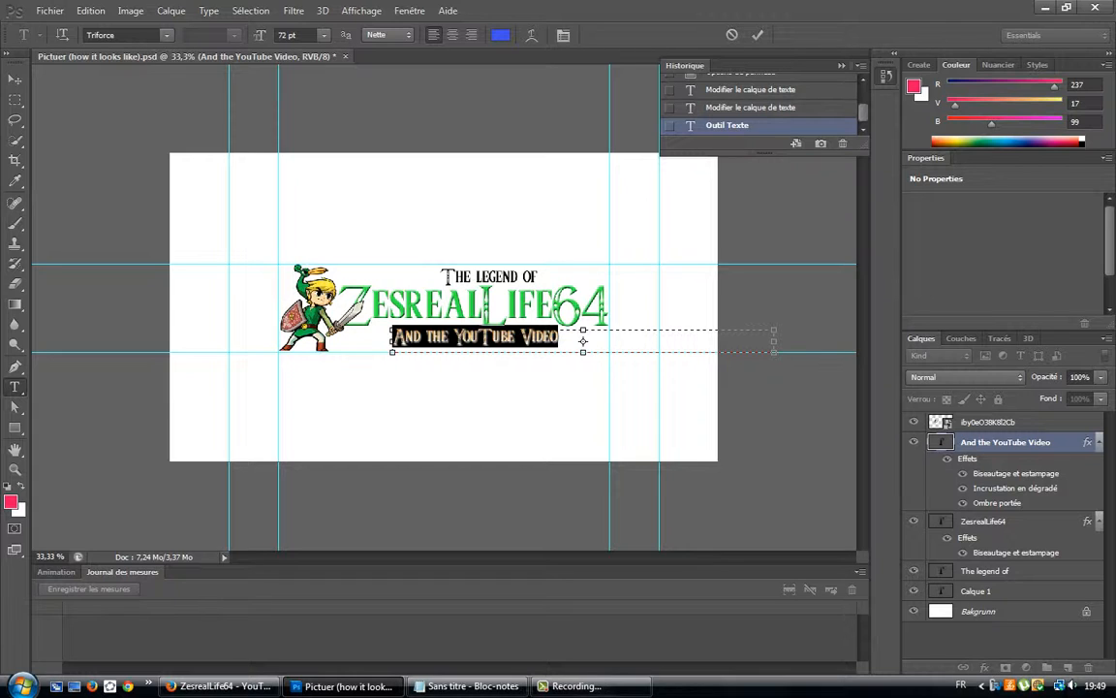
pyautogui.press('Right')
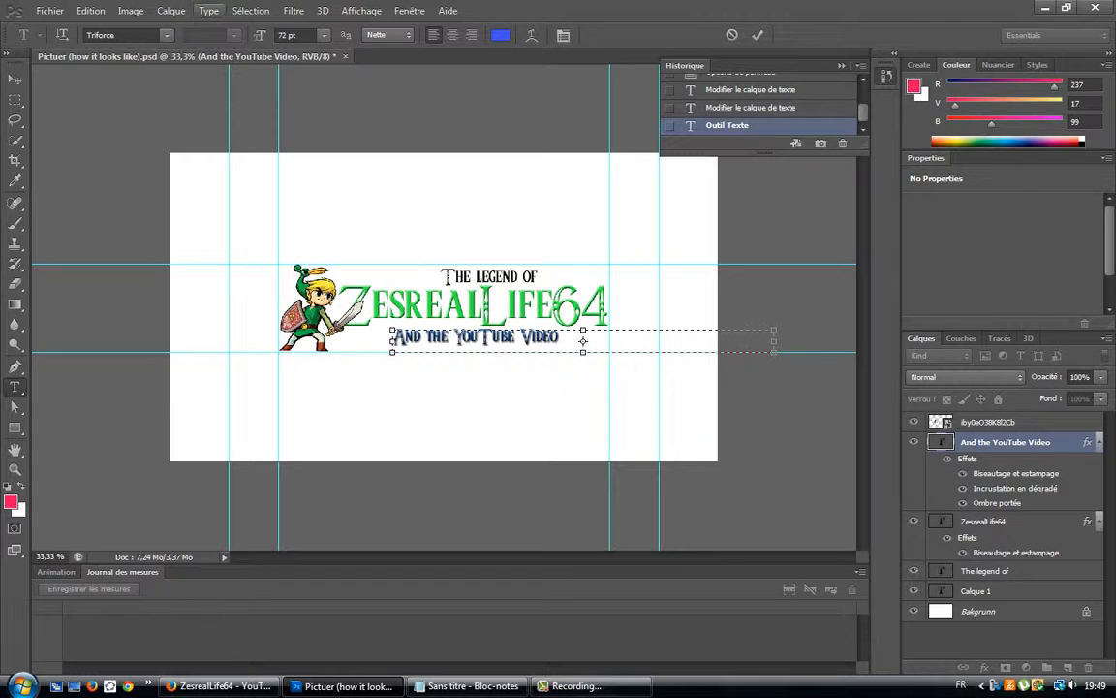
# Step: Commit the "And the YouTube Video" tagline edit and make the iby0eO38K8l2Cb layer active
pyautogui.click(50, 11)
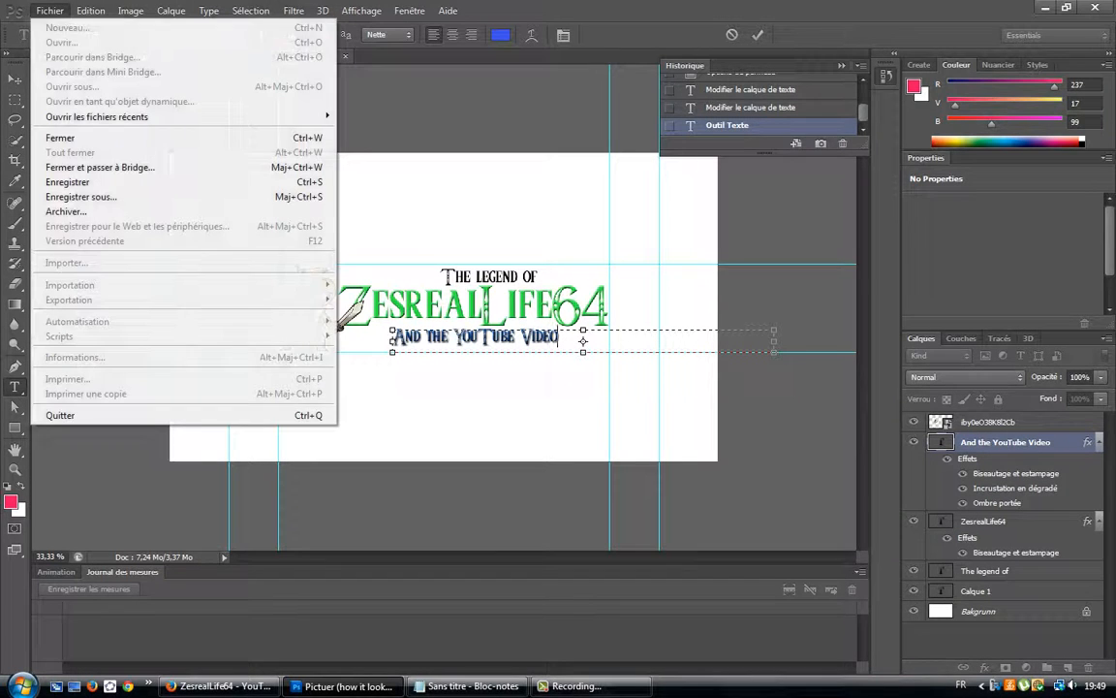
pyautogui.press('Escape')
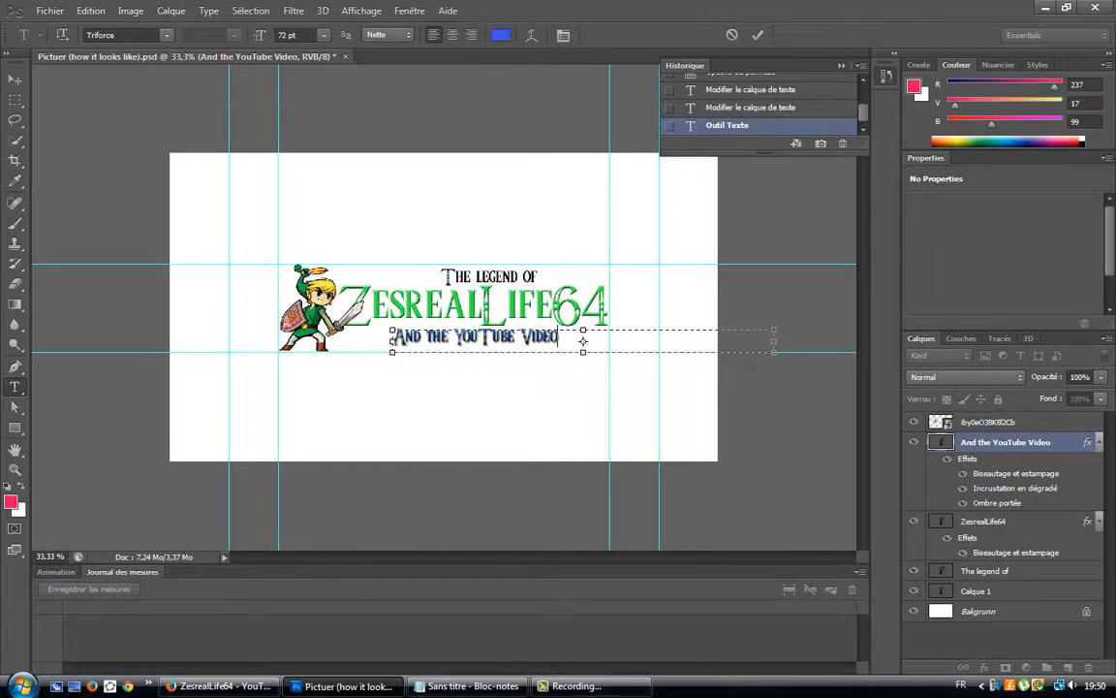
pyautogui.click(993, 421)
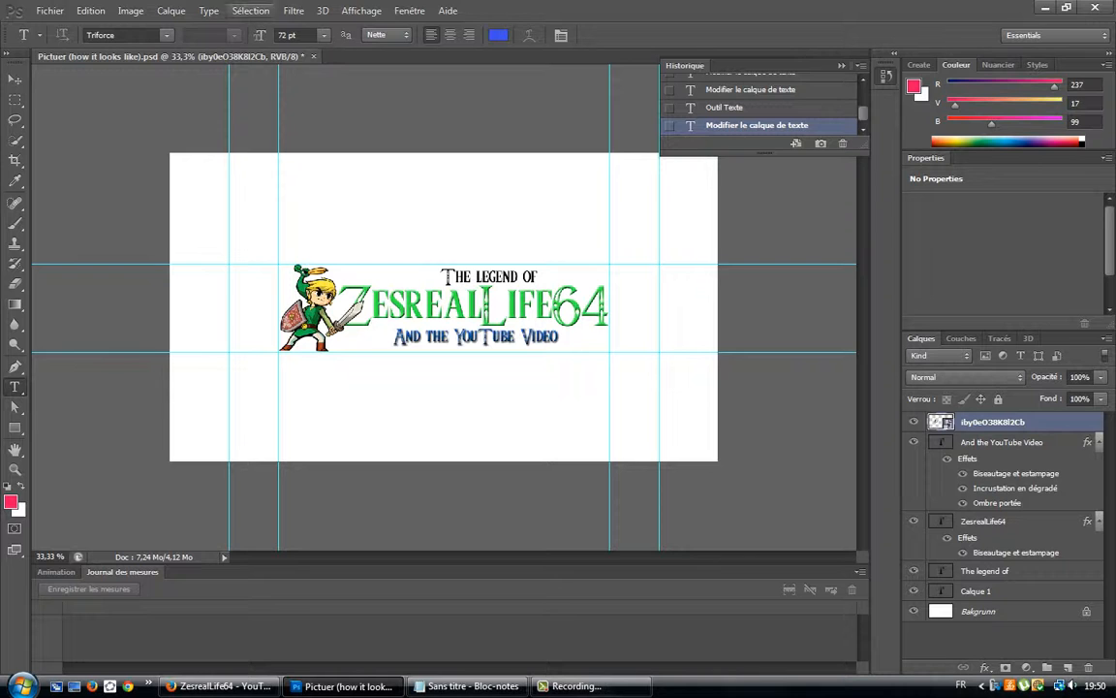
# Step: Open the fresh_social_buttons_pack.psd file from the Images folder
pyautogui.click(50, 10)
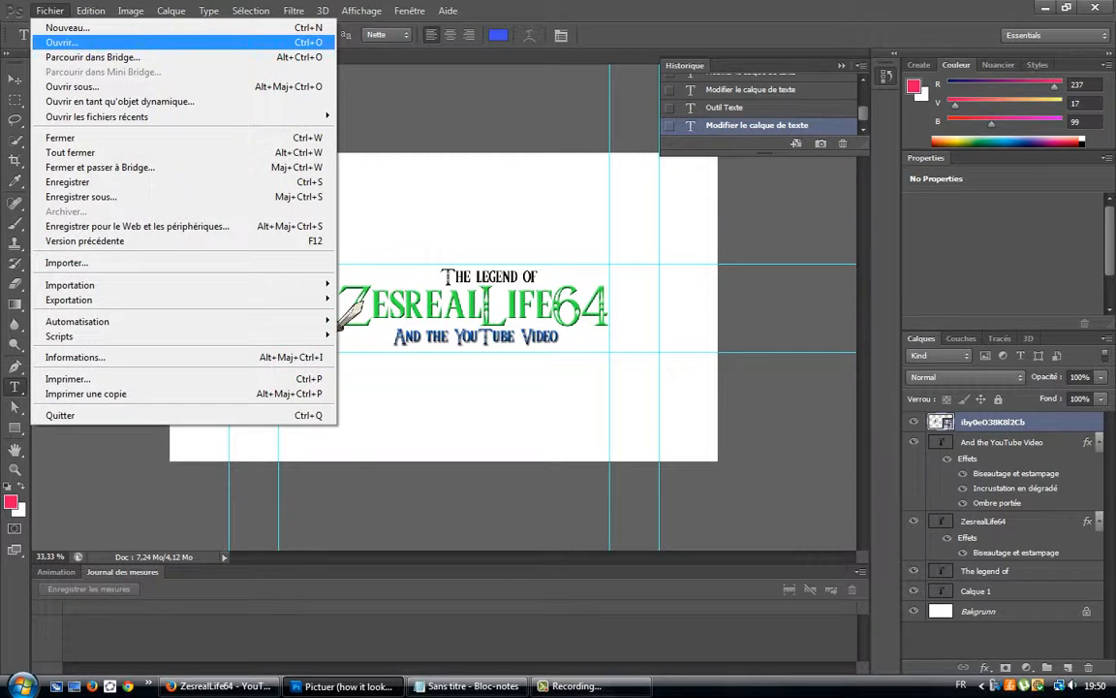
pyautogui.click(58, 40)
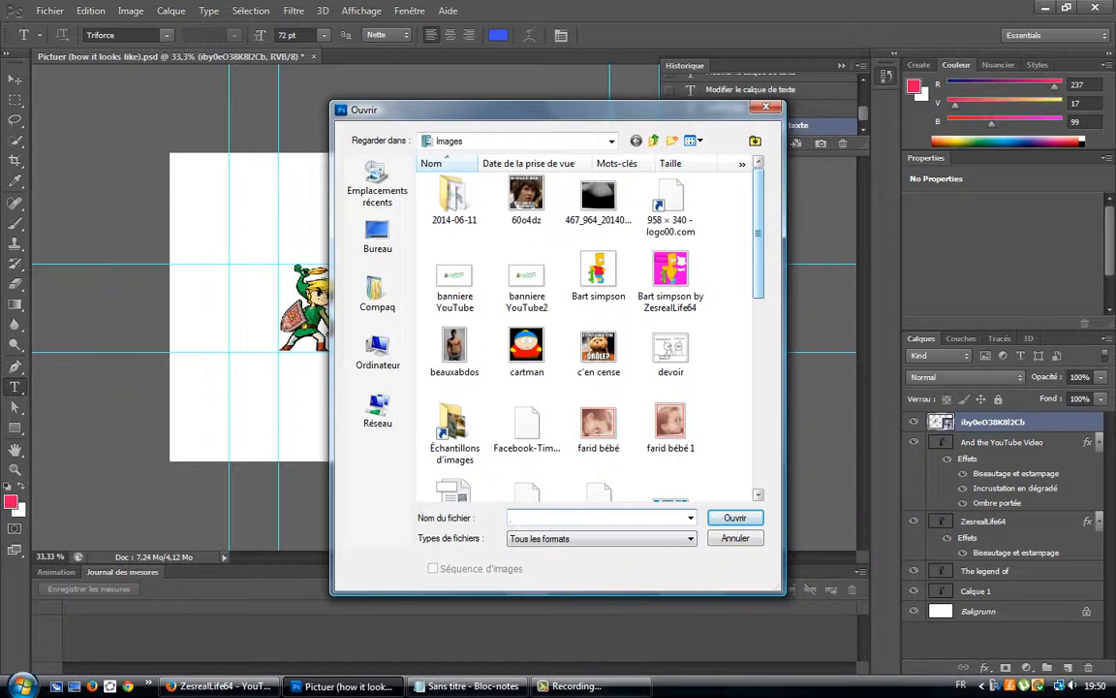
pyautogui.scroll(-3, 581, 329)
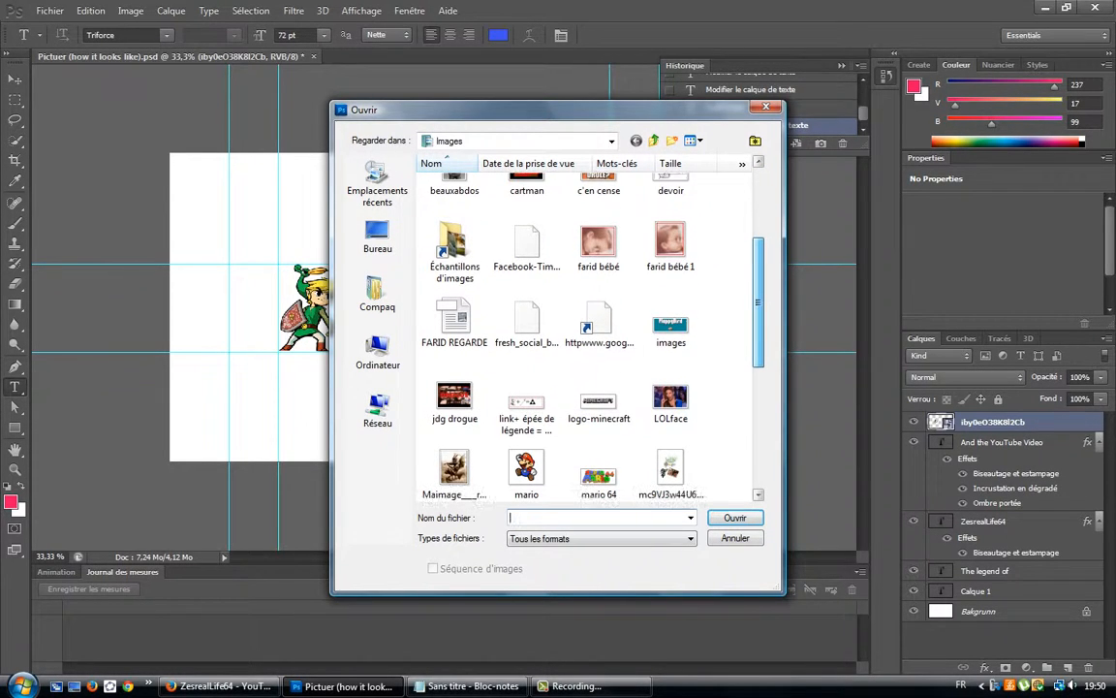
pyautogui.click(526, 325)
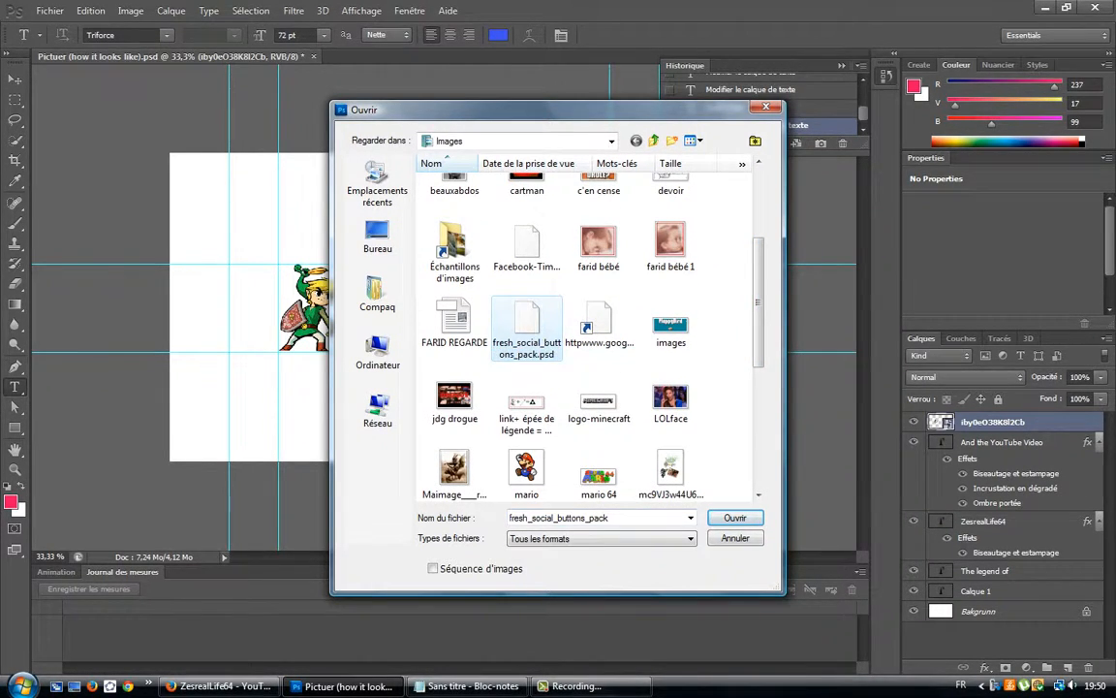
pyautogui.press('Return')
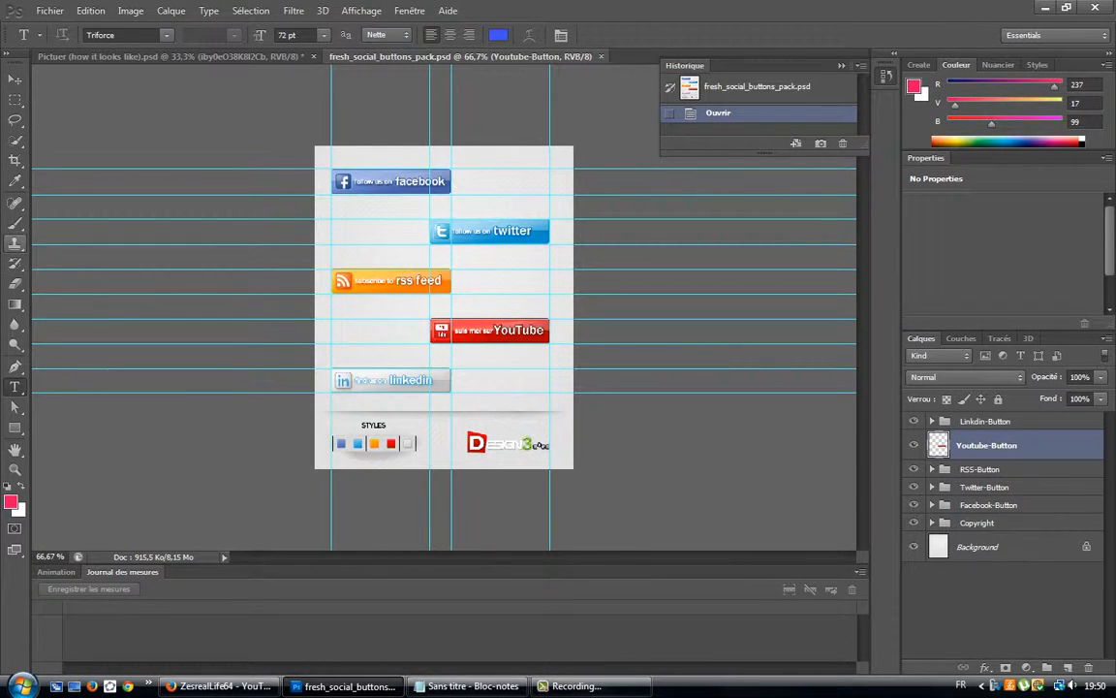
# Step: Clone the red YouTube button from the social buttons file onto the banner's Bakgrunn layer, above the start of the channel name
pyautogui.click(15, 244)
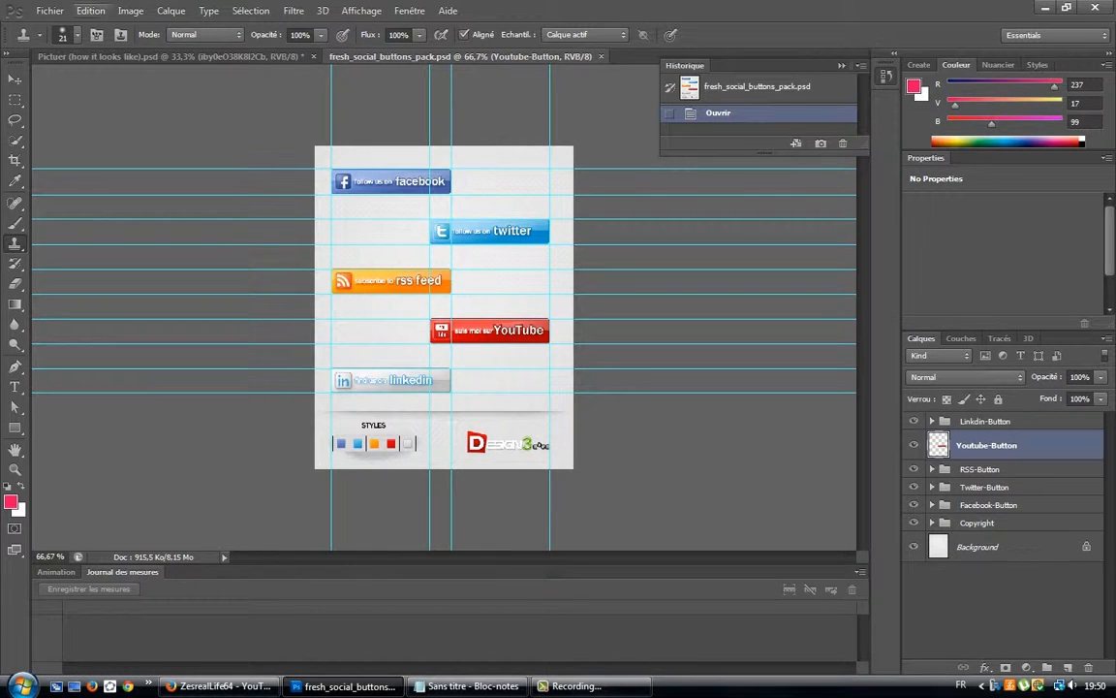
pyautogui.hotkey('ctrl', 'Tab')
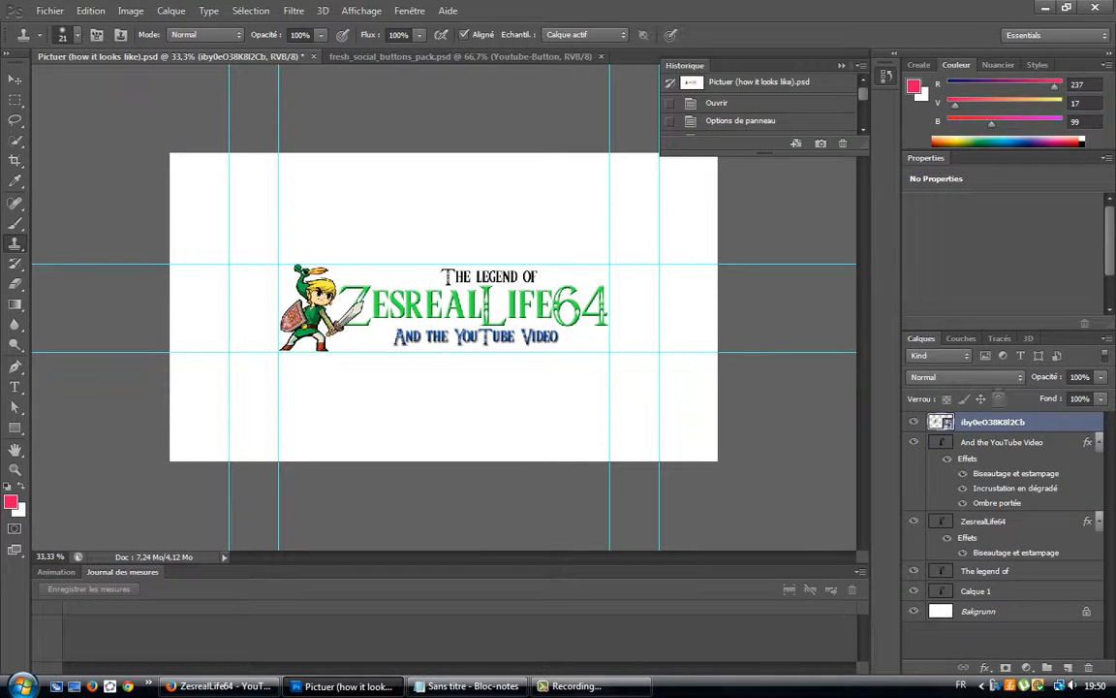
pyautogui.hotkey('alt', ',')
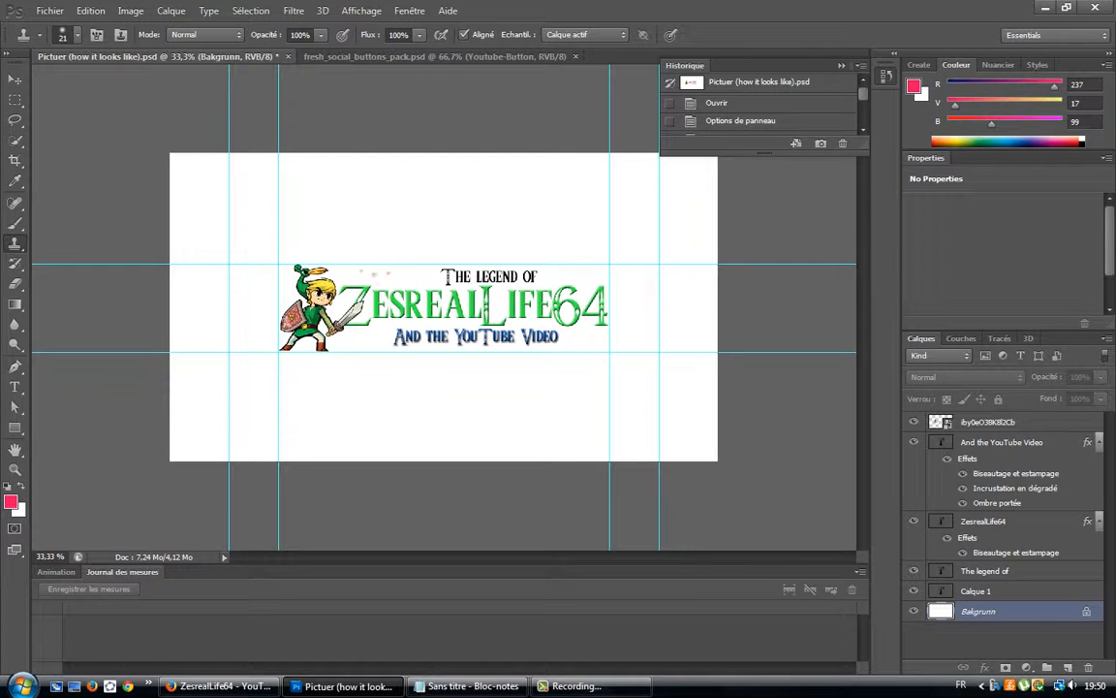
pyautogui.moveTo(358, 272); pyautogui.dragTo(409, 271)
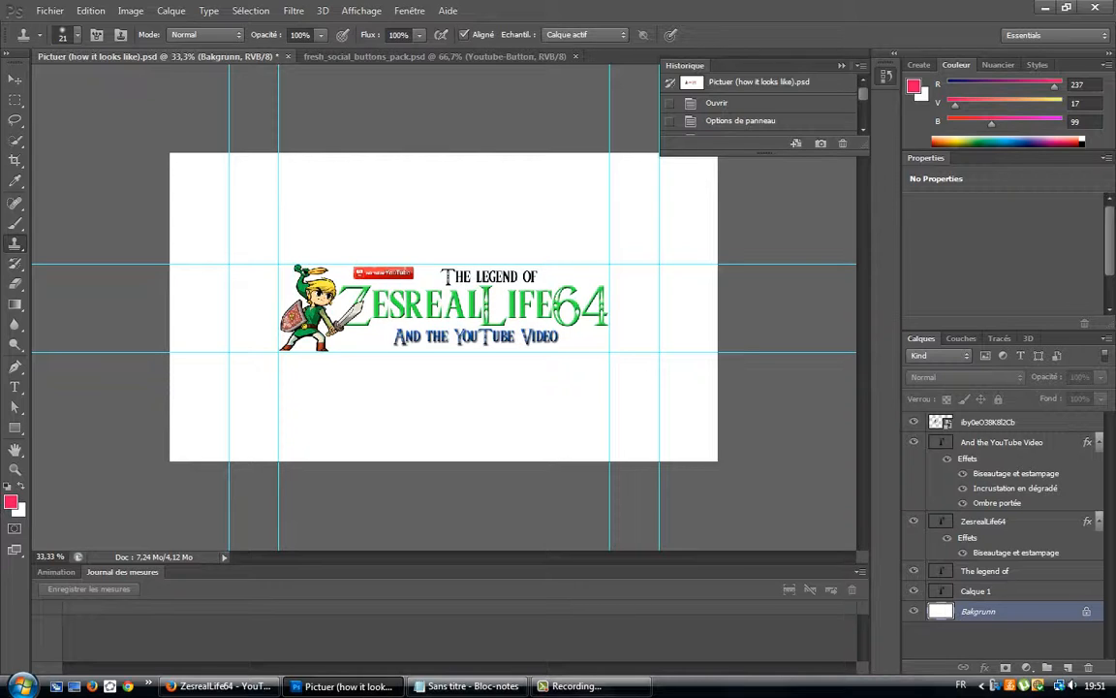
pyautogui.click(599, 74)
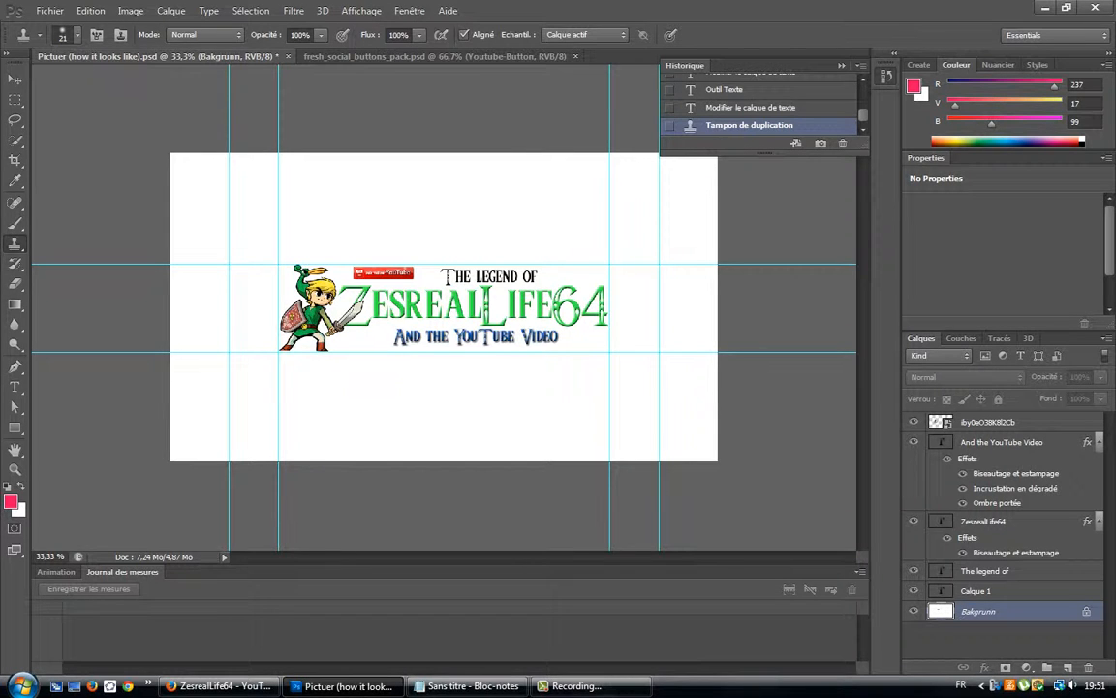
# Step: Save a copy of the banner in JPEG format as "Pictuer (how it looks like).jpg" in the Images folder
pyautogui.click(49, 10)
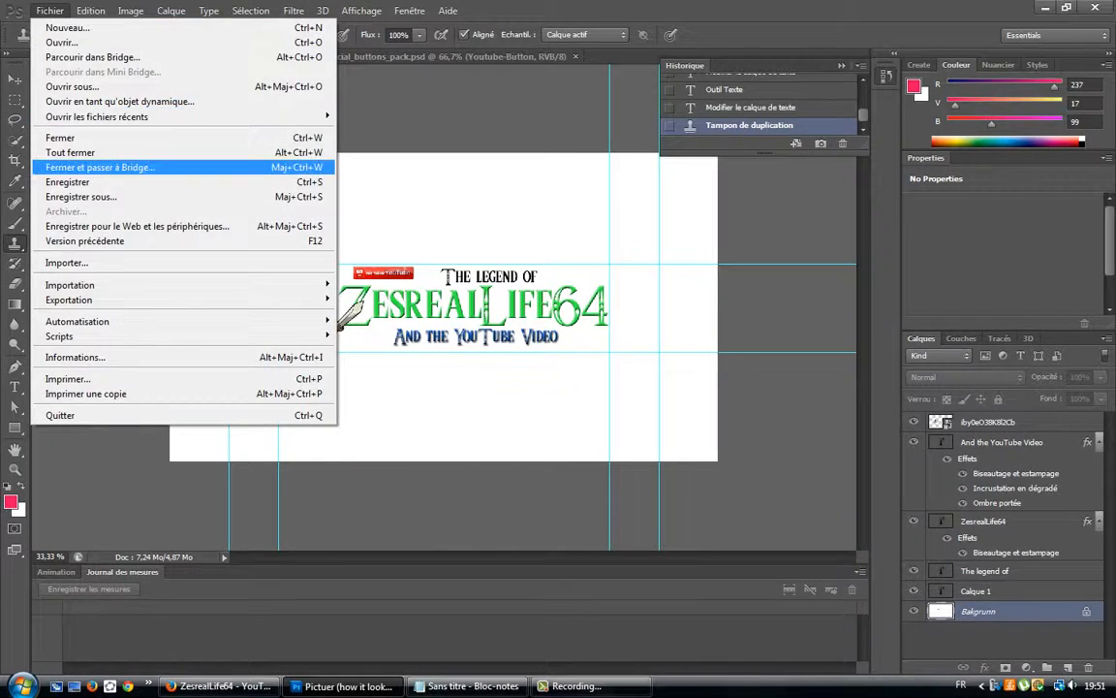
pyautogui.click(81, 196)
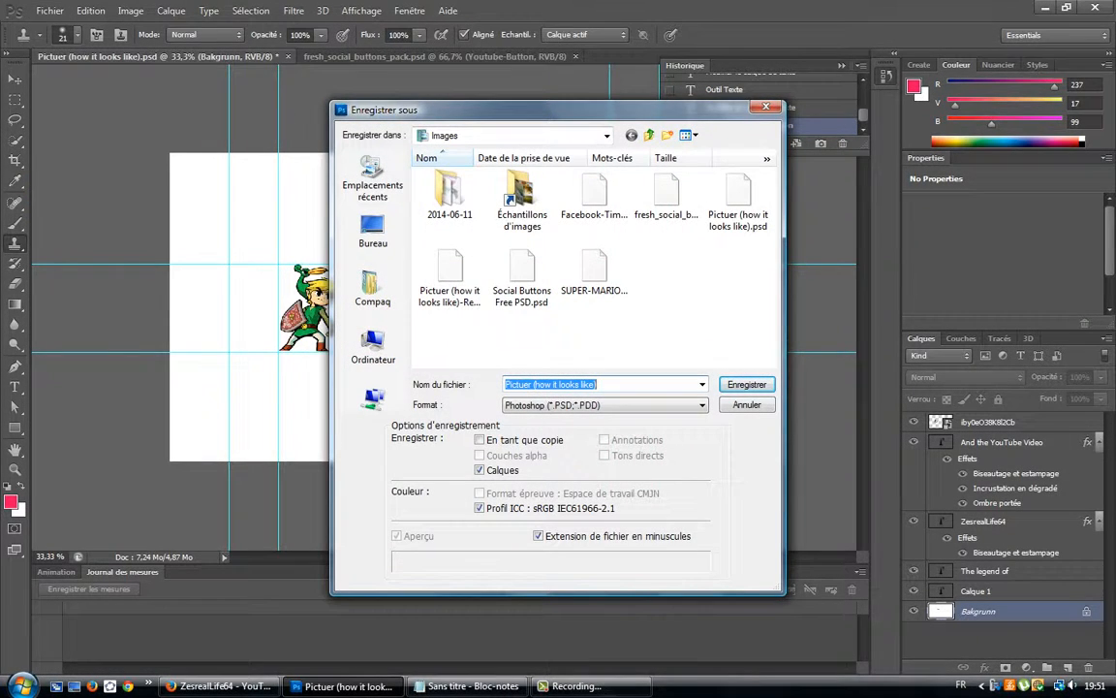
pyautogui.click(604, 405)
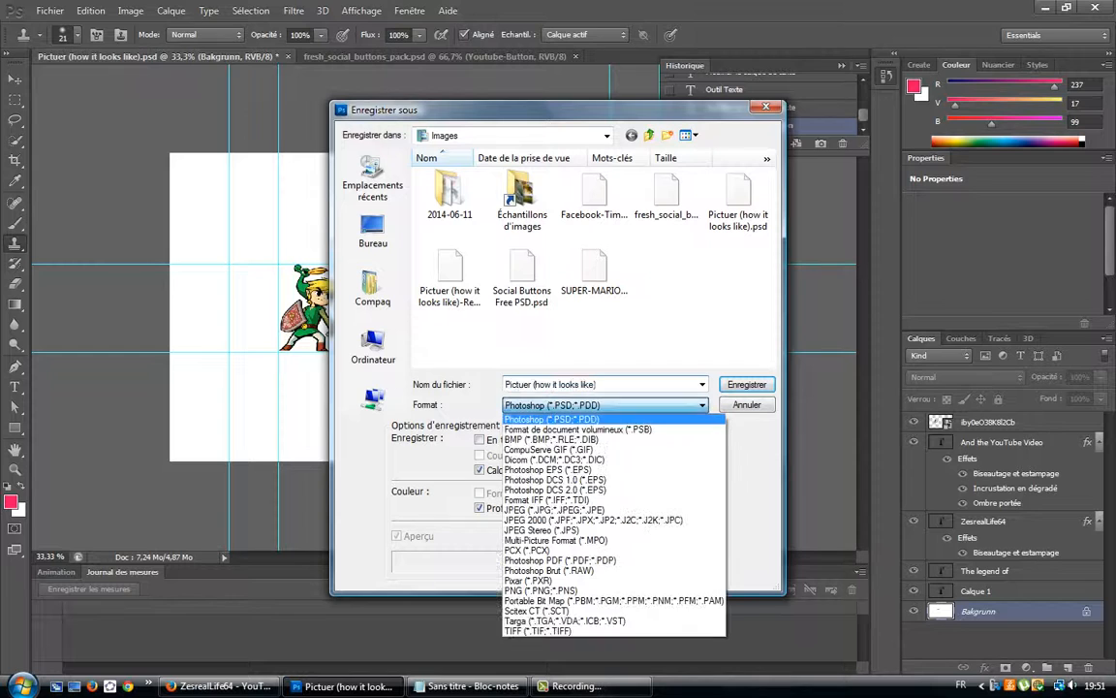
pyautogui.press('Down')
pyautogui.press('Down')
pyautogui.press('Down')
pyautogui.press('Down')
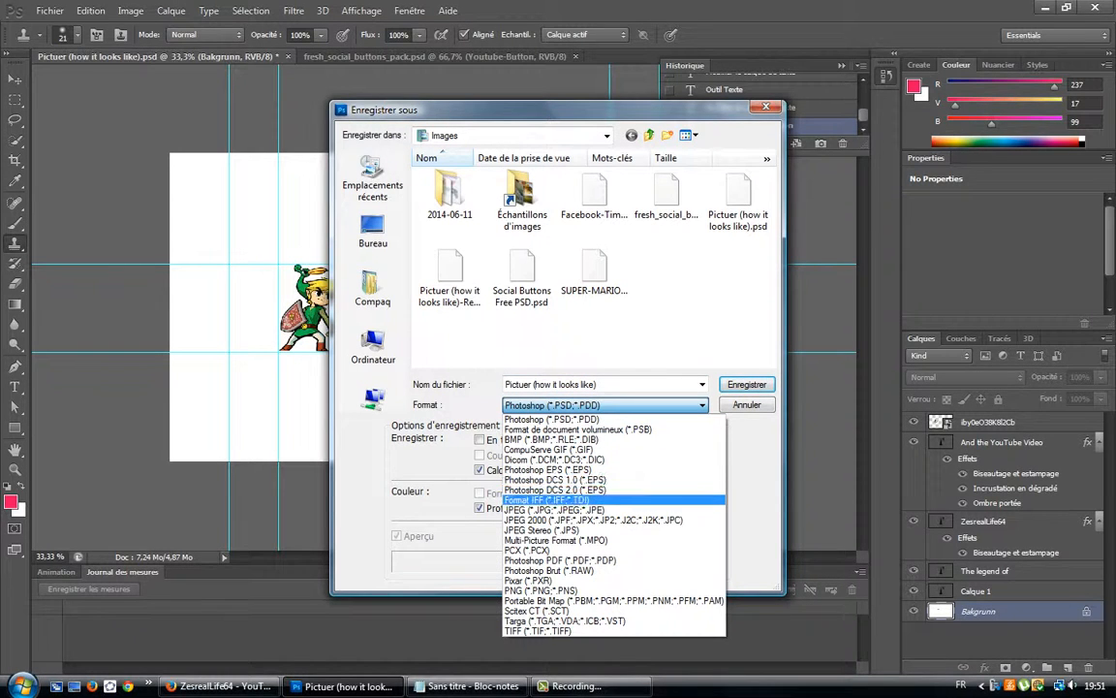
pyautogui.press('Return')
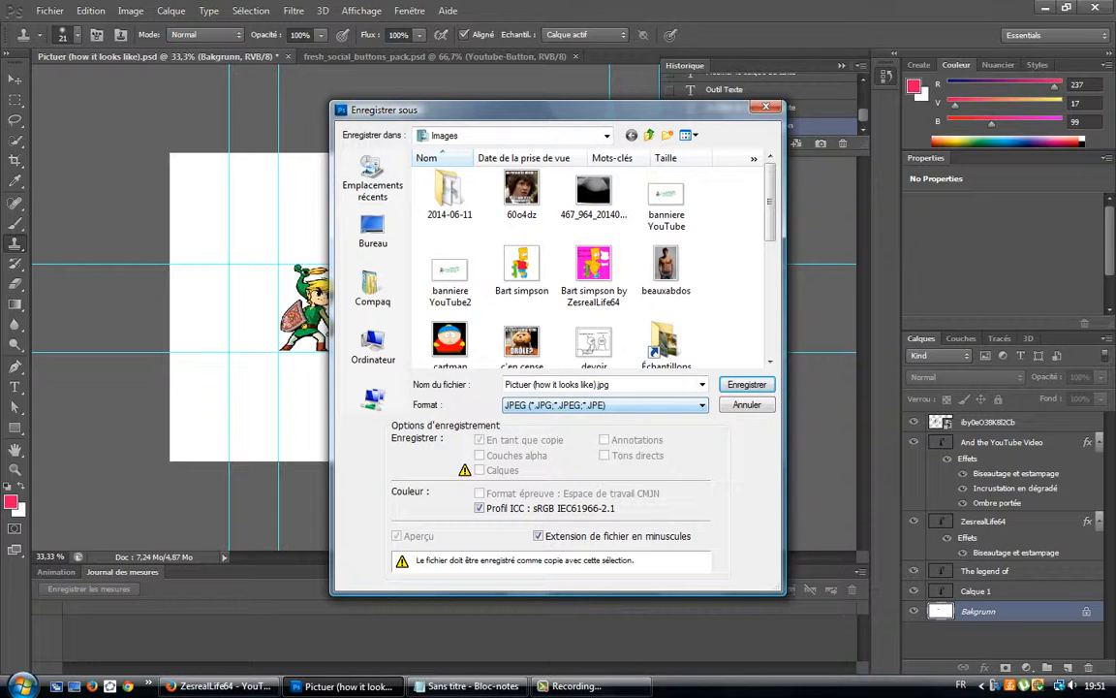
pyautogui.press('Return')
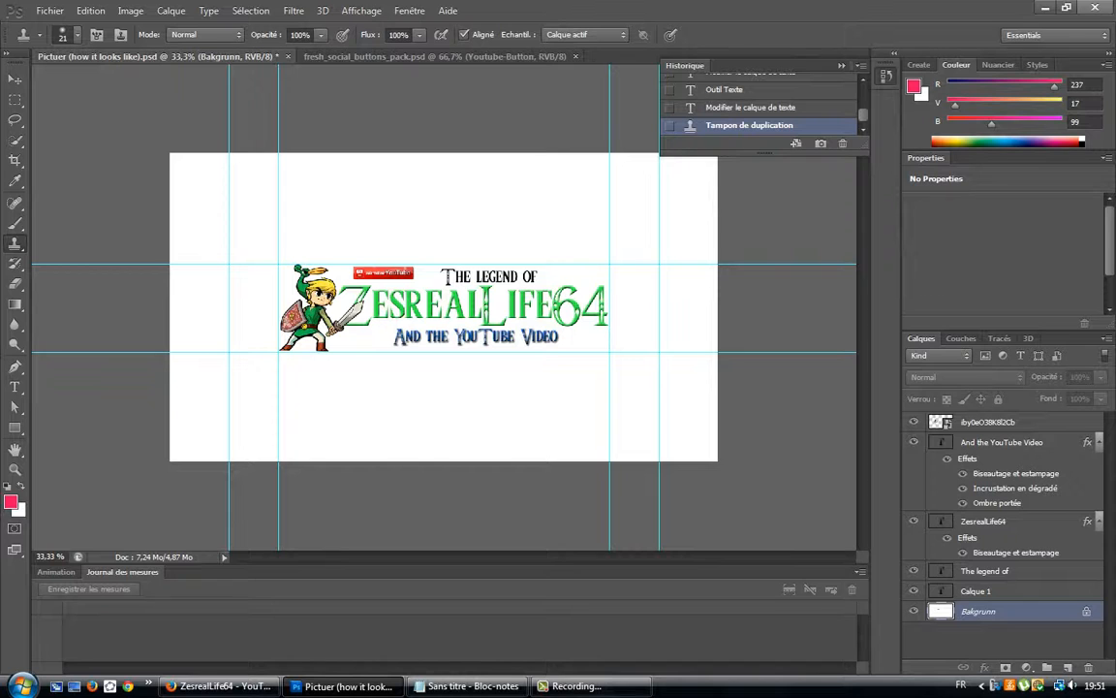
# Step: Quit Photoshop without saving the changes to "Pictuer (how it looks like).psd"
pyautogui.click(1095, 8)
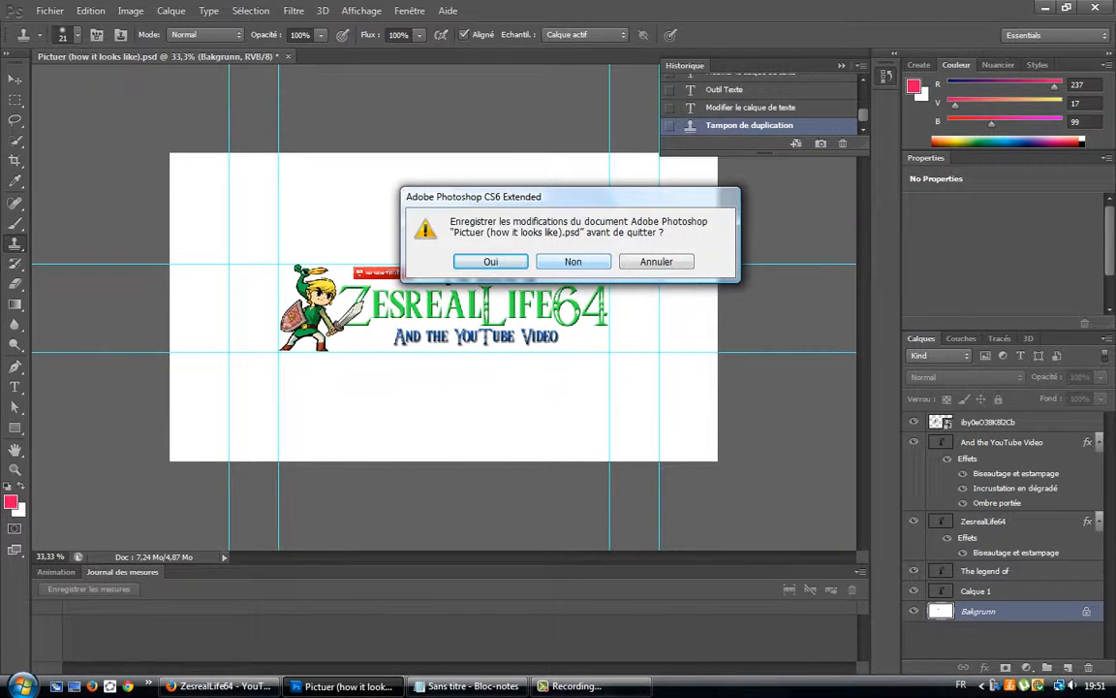
pyautogui.press('Tab')
pyautogui.press('Return')
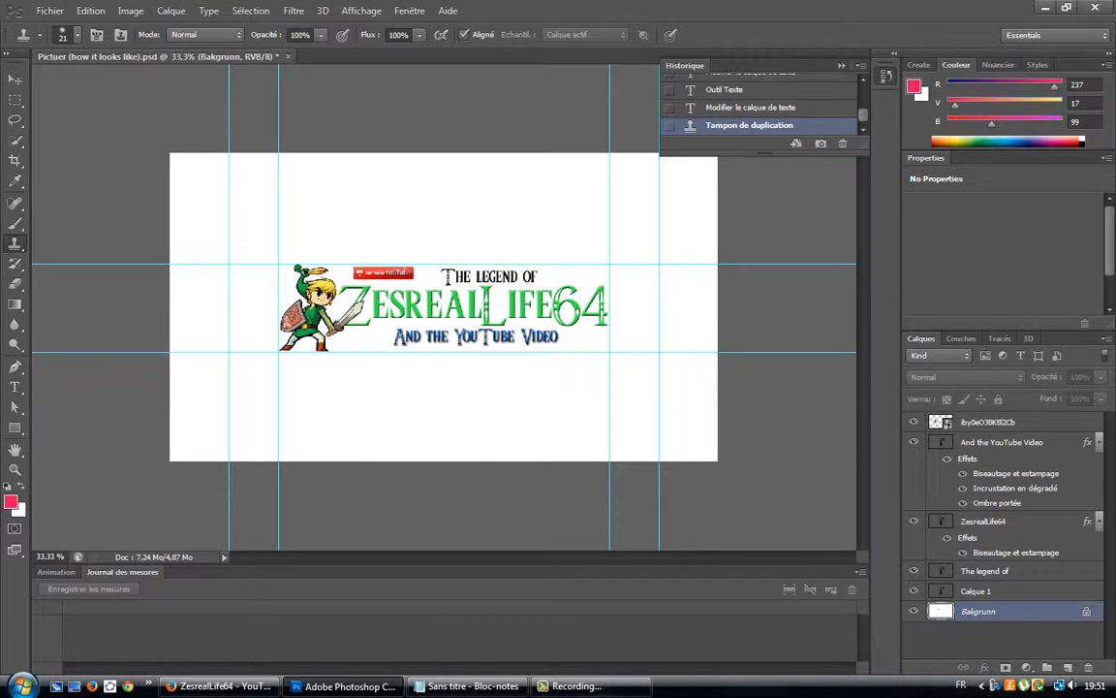
# Step: Switch to Firefox and download the Triforce font archive triforce.zip from its dafont.com page
pyautogui.click(218, 686)
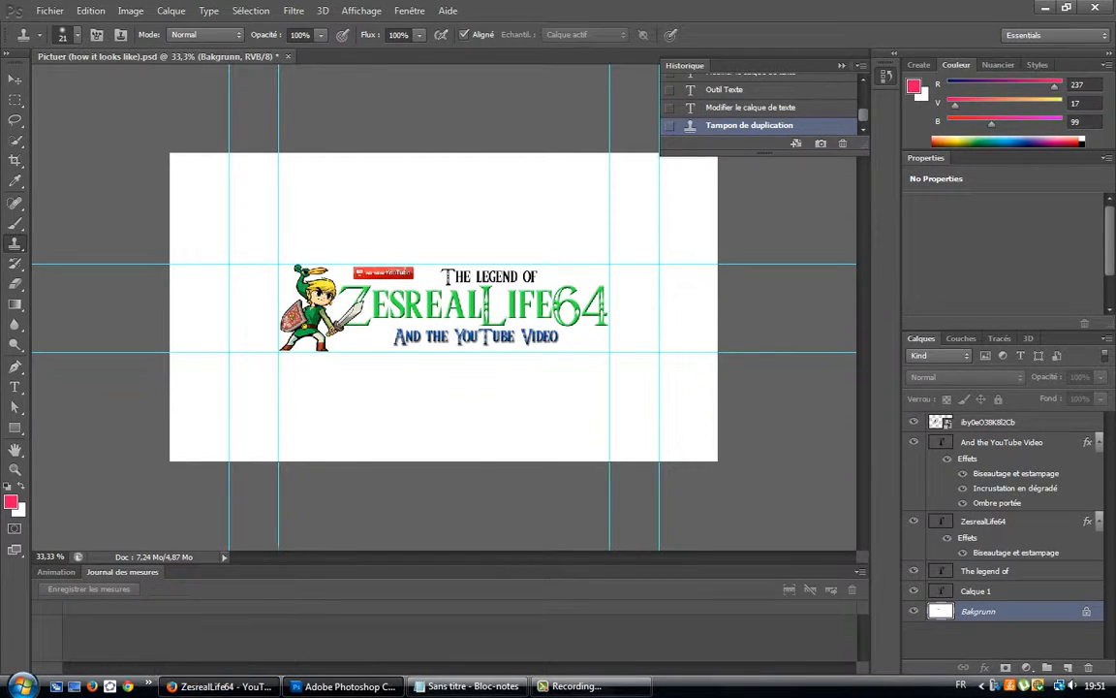
pyautogui.click(404, 13)
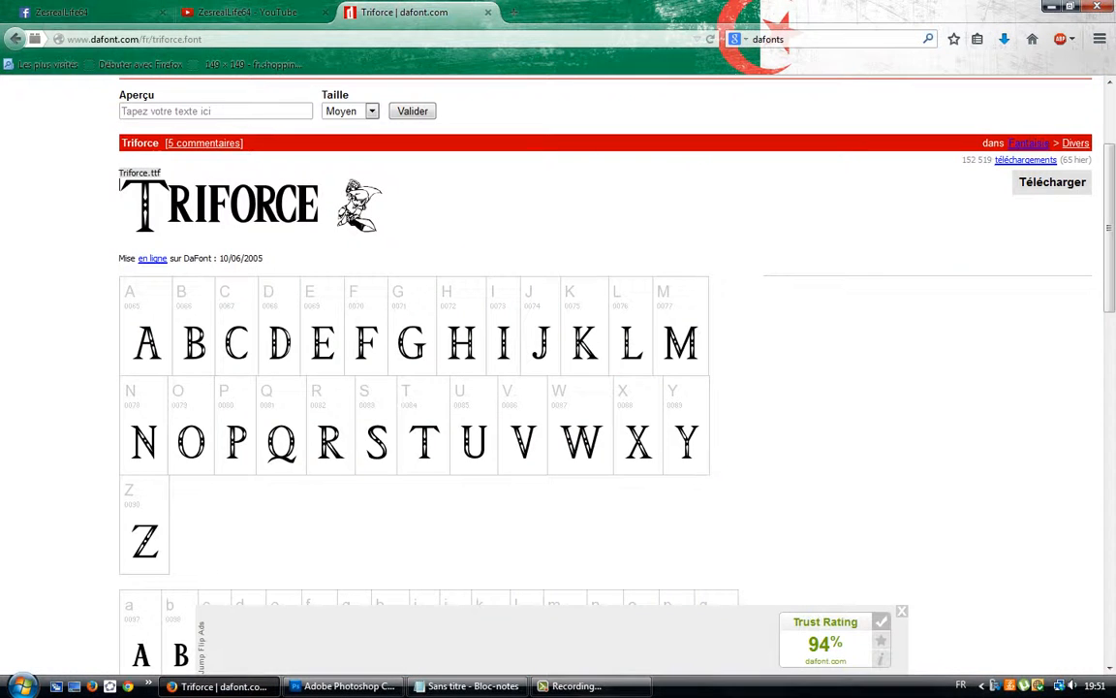
pyautogui.click(1052, 182)
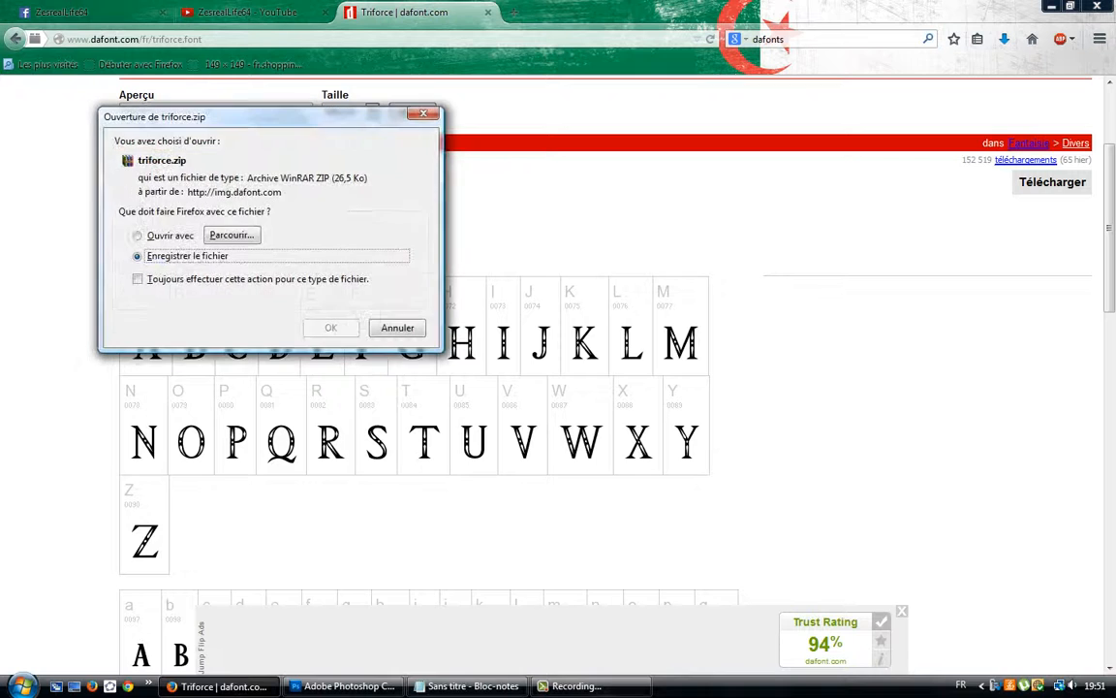
pyautogui.press('Return')
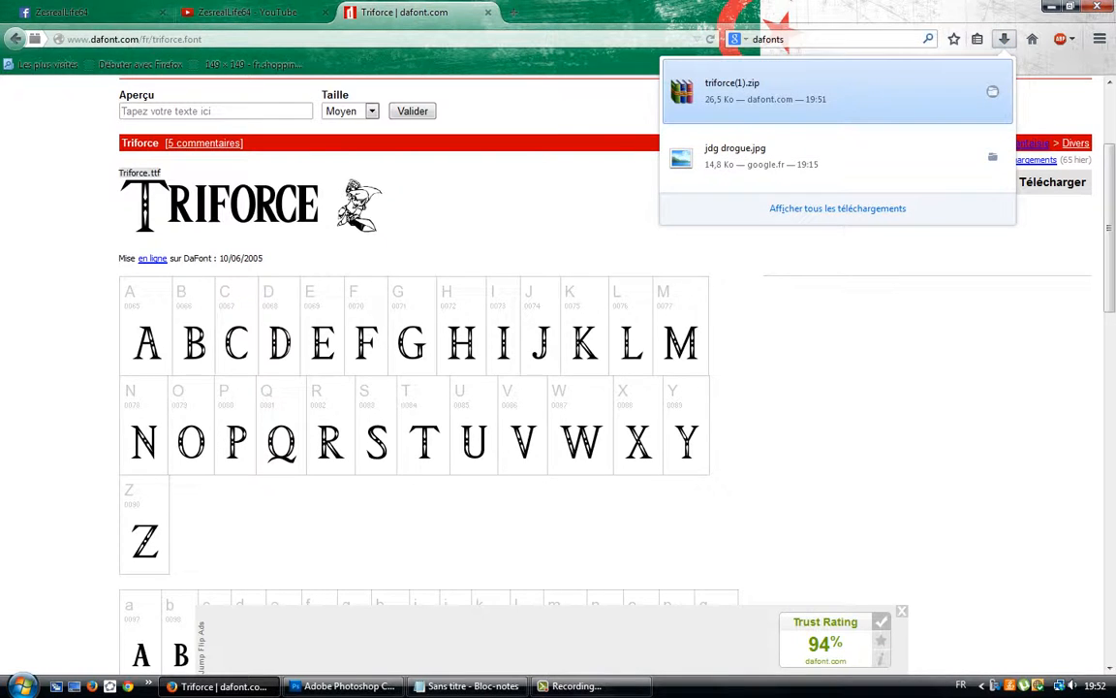
pyautogui.click(1019, 183)
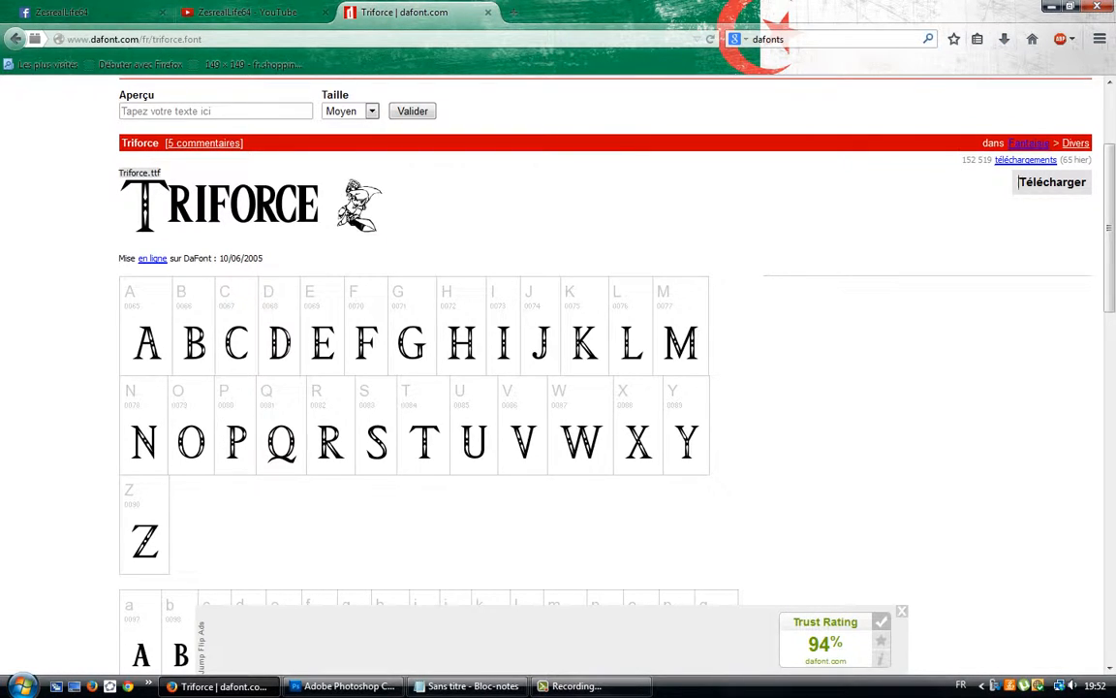
# Step: Call up the Windows Task Manager from the Photoshop window and switch back to the Triforce font page in Firefox
pyautogui.moveTo(344, 686)
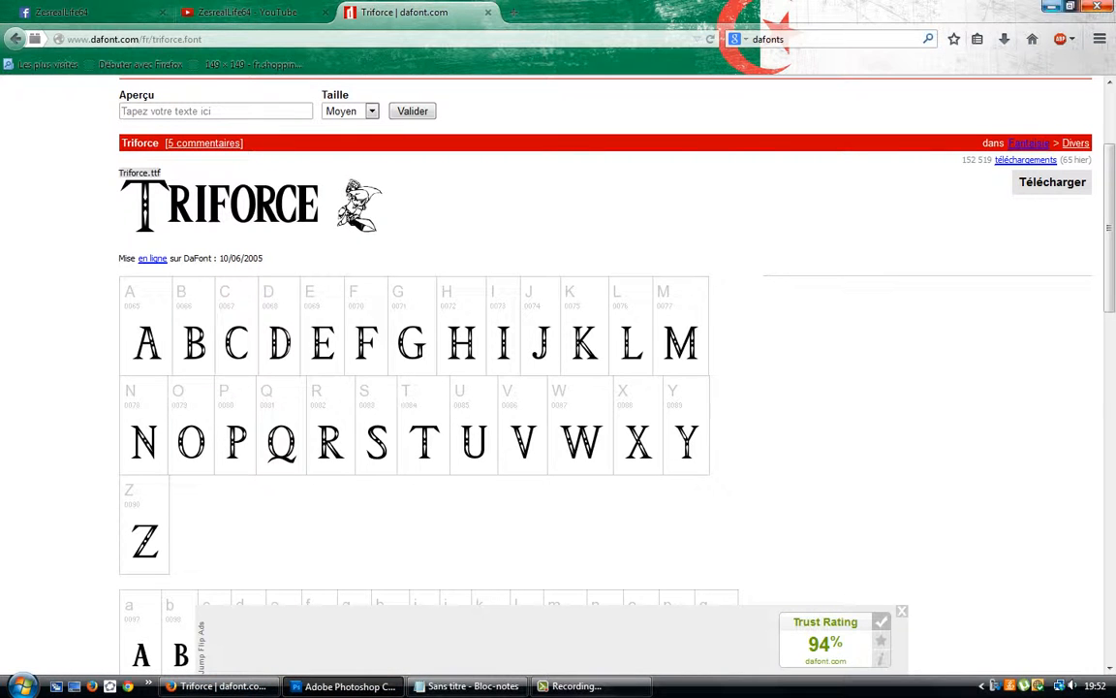
pyautogui.hotkey('alt', 'Tab')
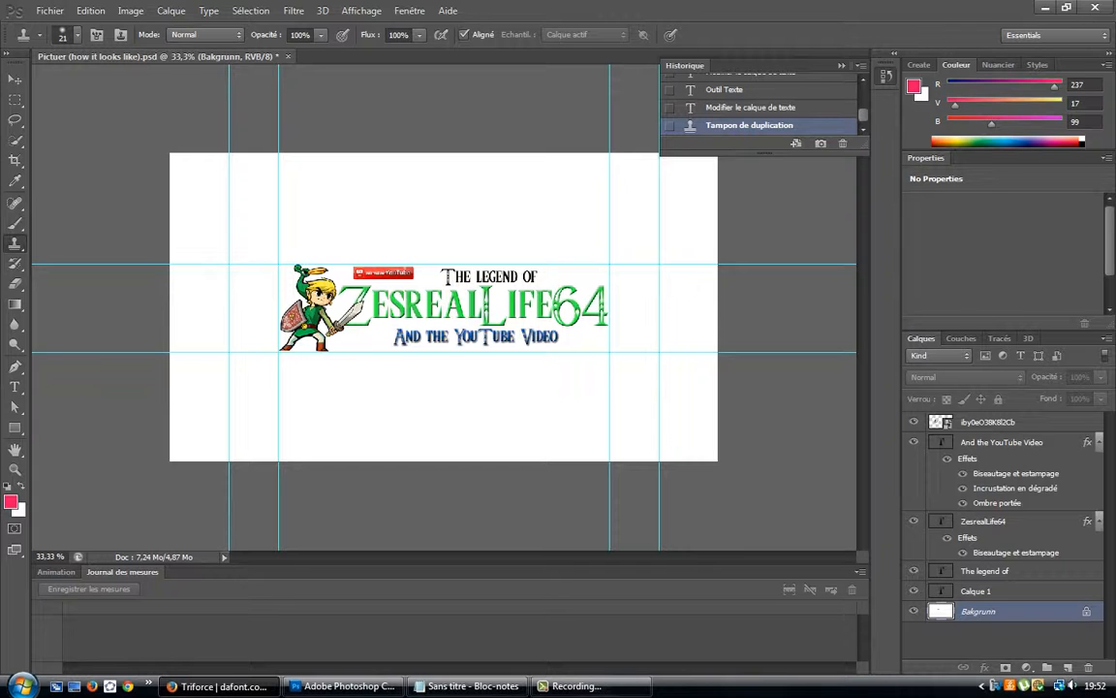
pyautogui.rightClick(154, 688)
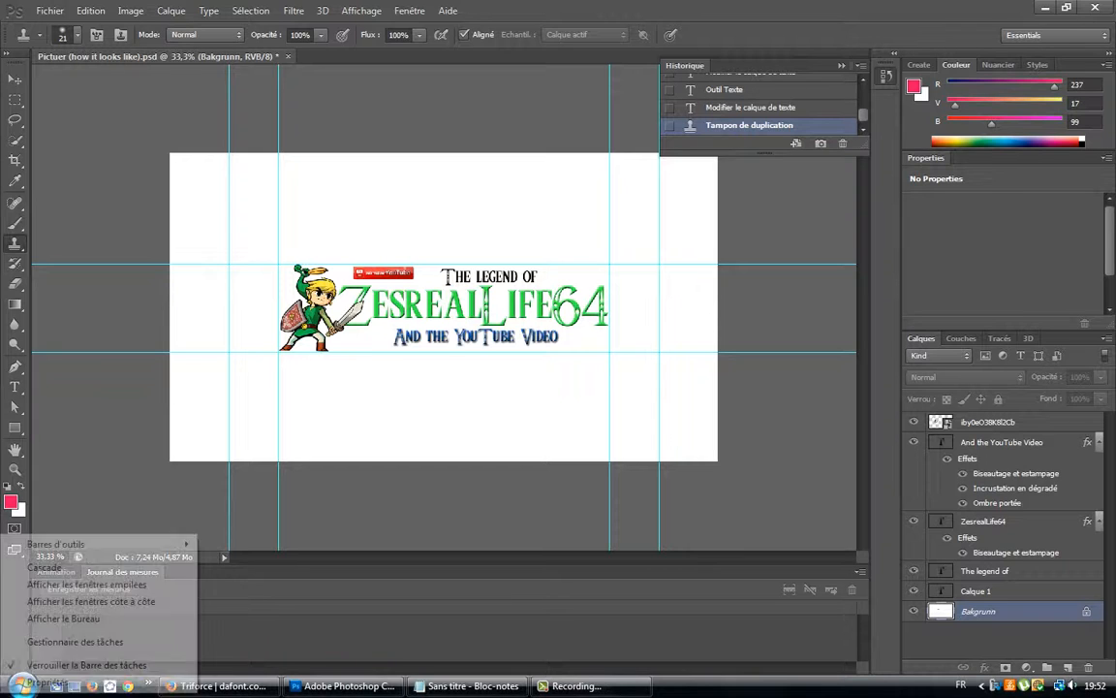
pyautogui.click(97, 642)
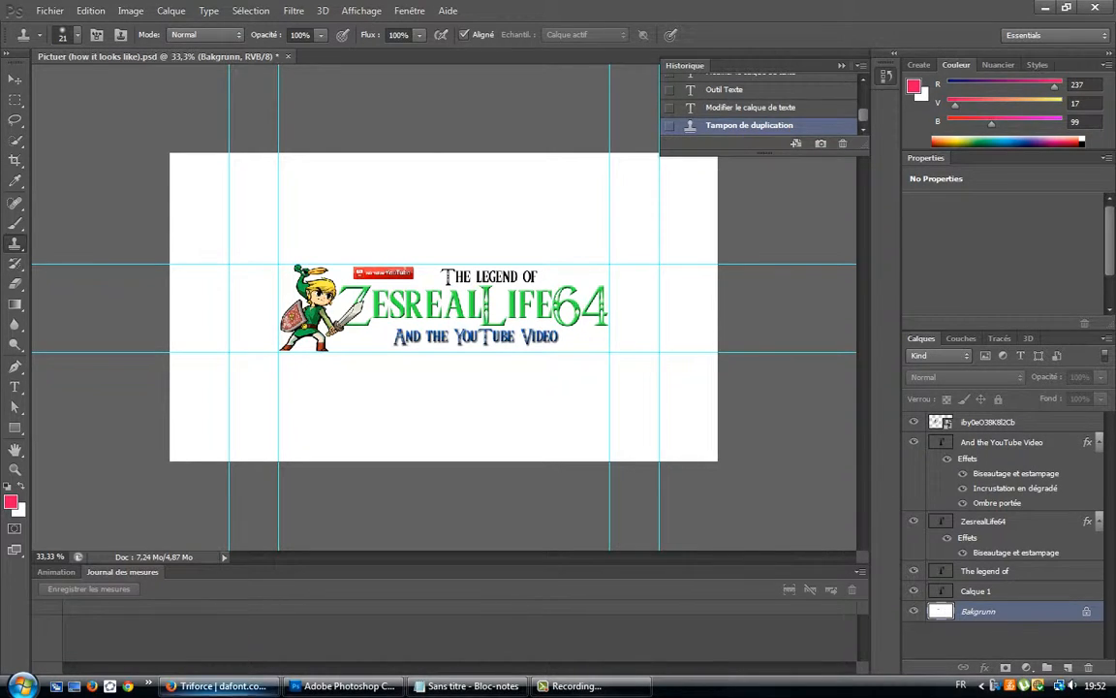
pyautogui.click(218, 686)
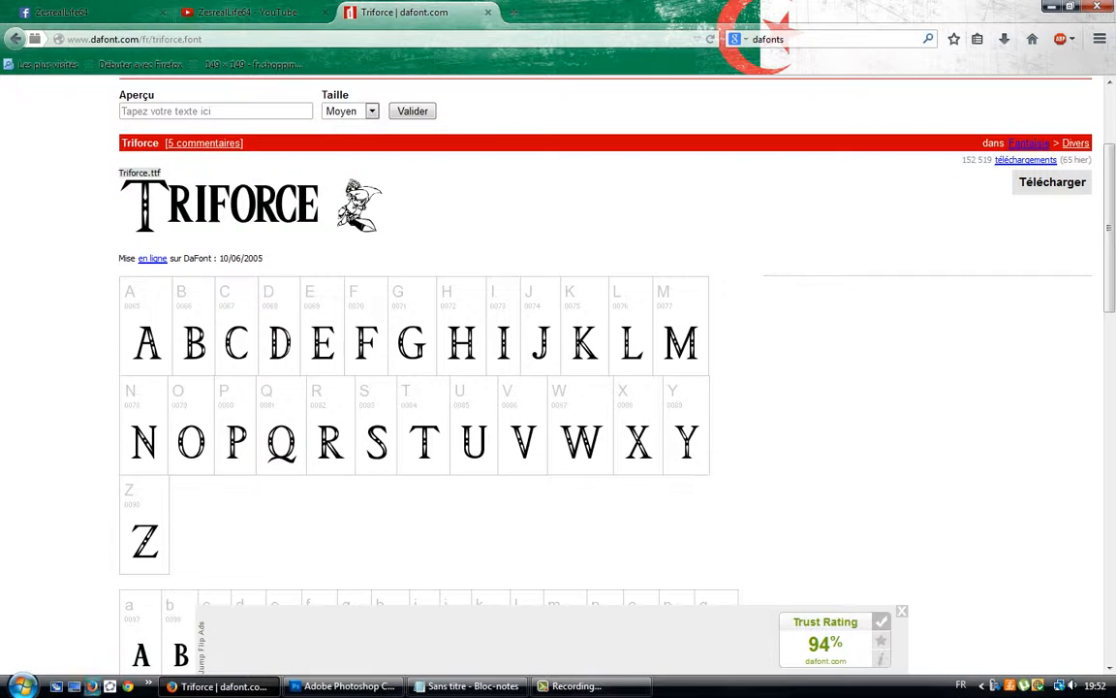
# Step: Search Windows for "Fonts" to find the system fonts folder
pyautogui.press('super')
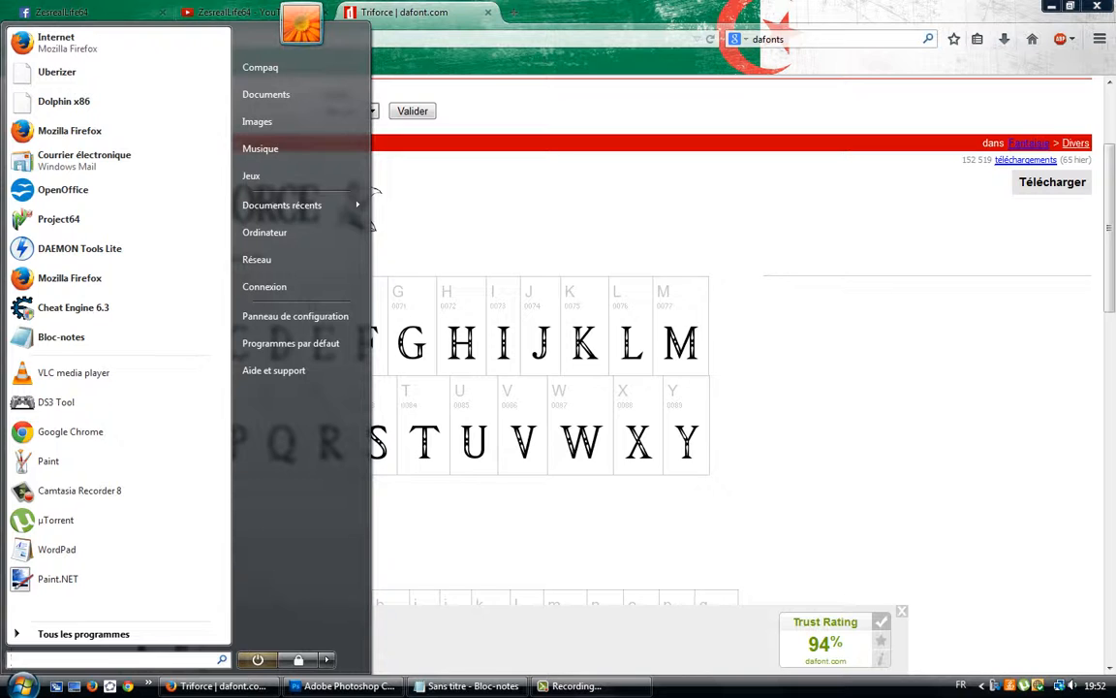
pyautogui.write('Fonts')
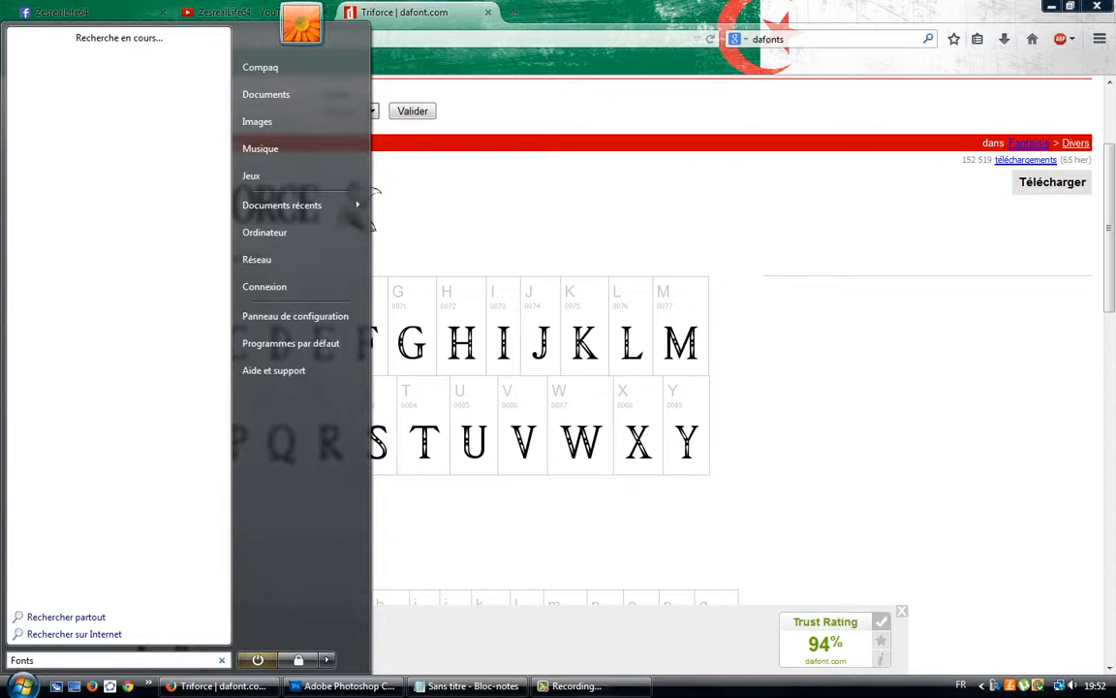
pyautogui.write('------')
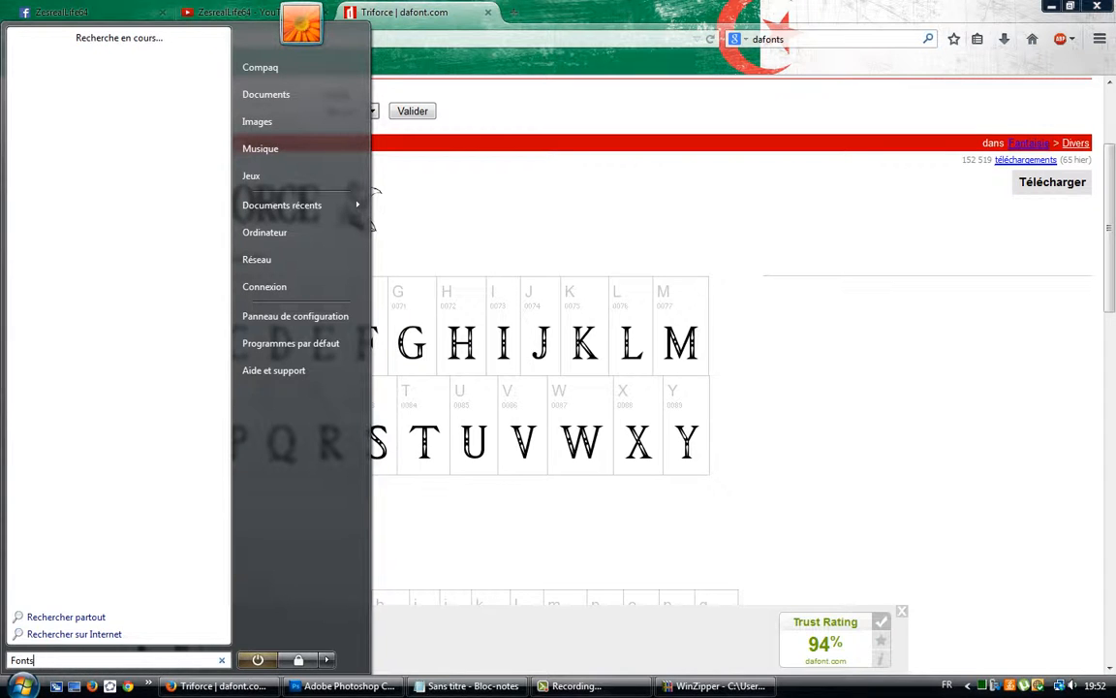
# Step: Call up the Windows Task Manager, list the running applications and switch to the Fonts folder window
pyautogui.hotkey('ctrl', 'shift', 'Escape')
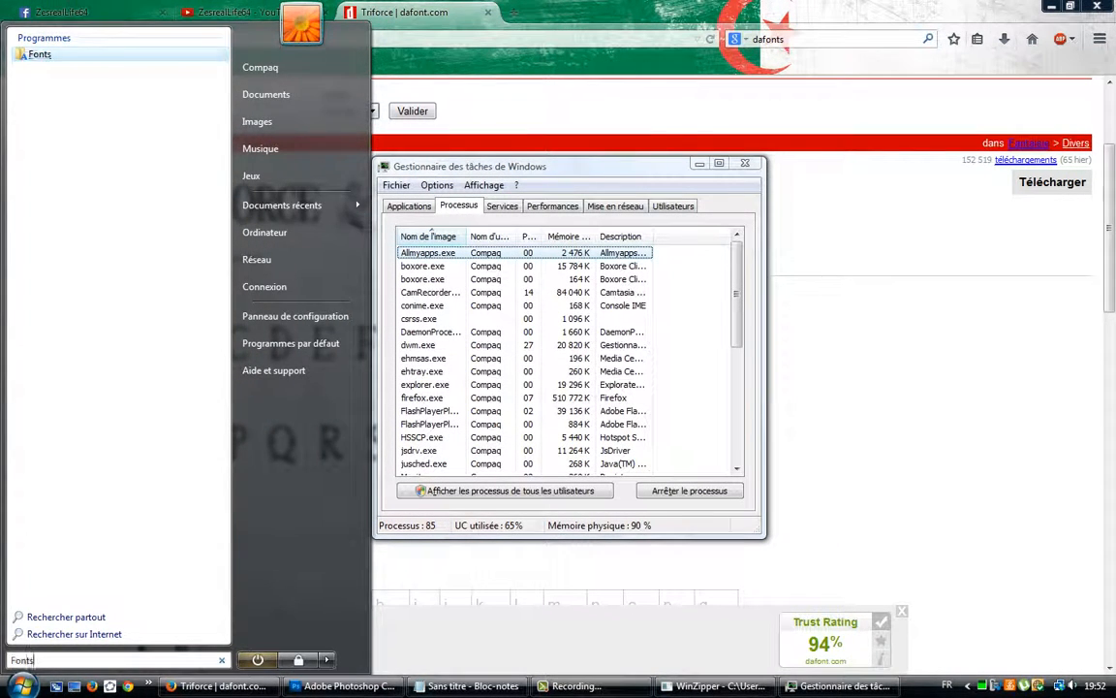
pyautogui.press('Escape')
pyautogui.click(409, 205)
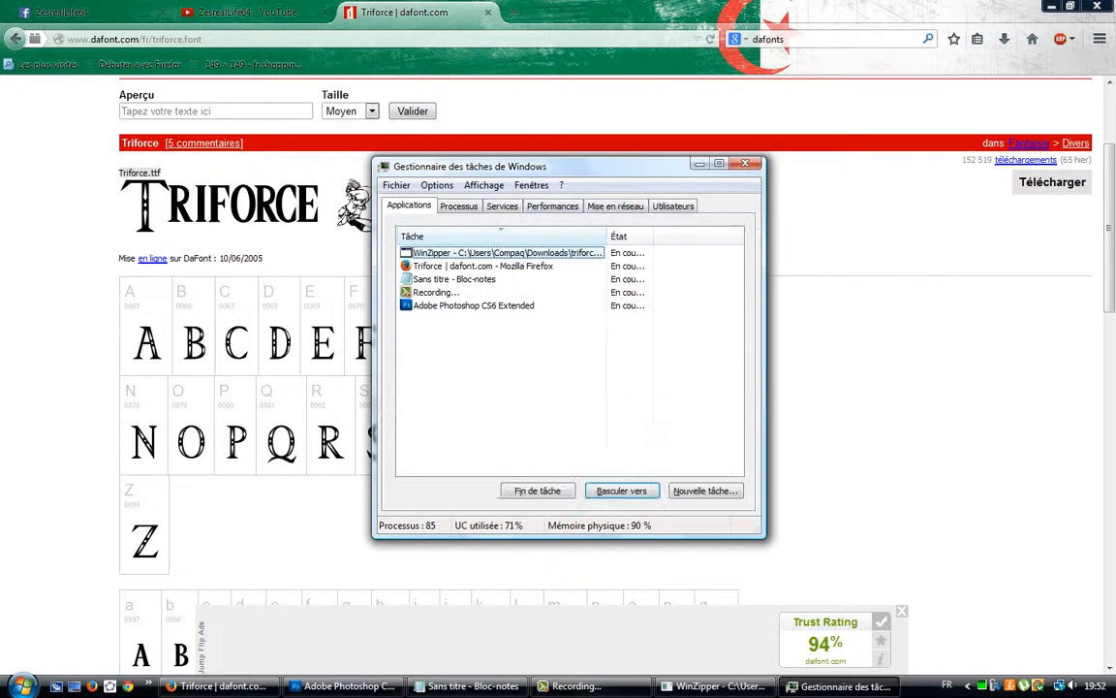
pyautogui.press('Down')
pyautogui.press('Down')
pyautogui.press('Down')
pyautogui.press('Down')
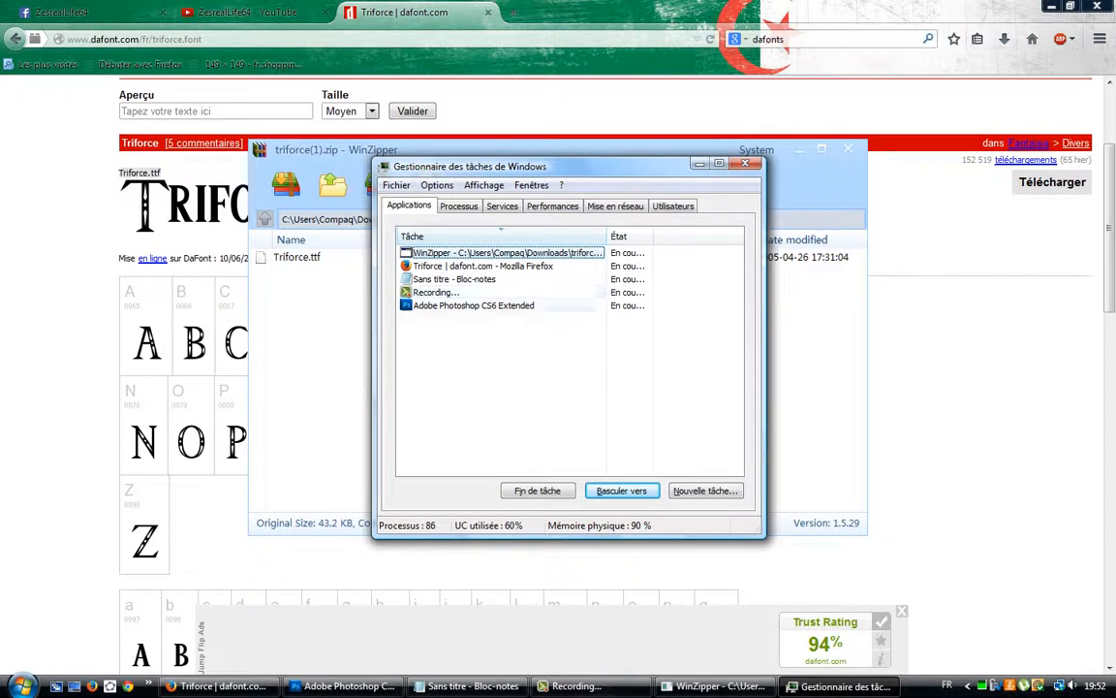
pyautogui.press('Tab')
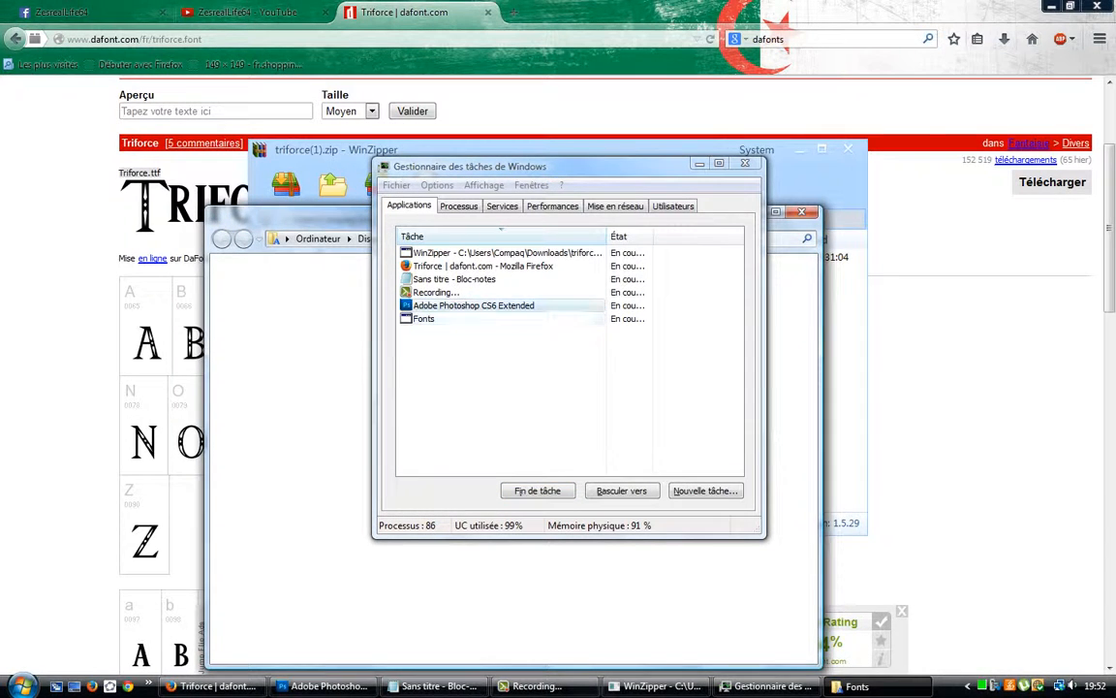
pyautogui.press('Return')
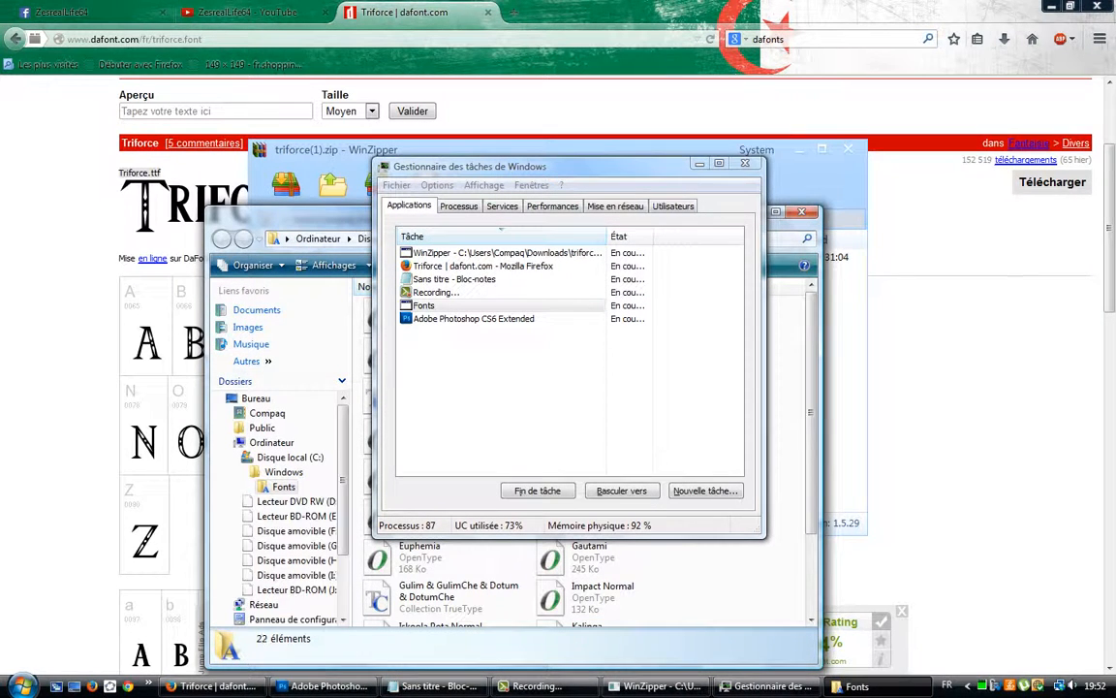
pyautogui.press('Return')
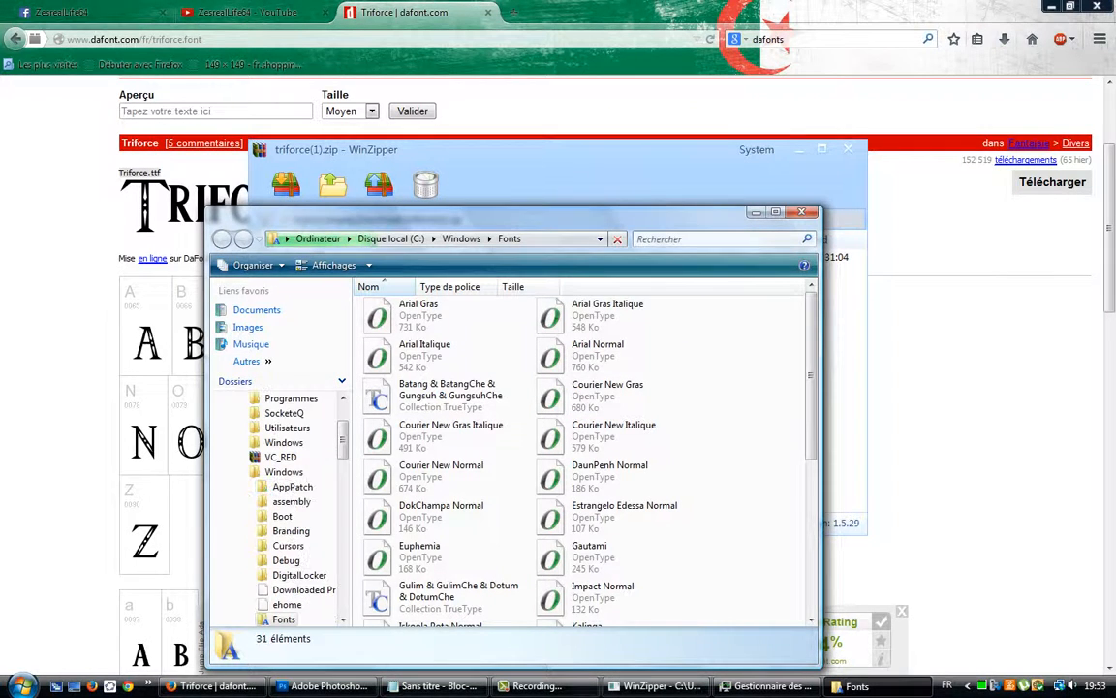
# Step: Look through the installed fonts in C:\Windows\Fonts and put the folder window away
pyautogui.scroll(-5, 581, 456)
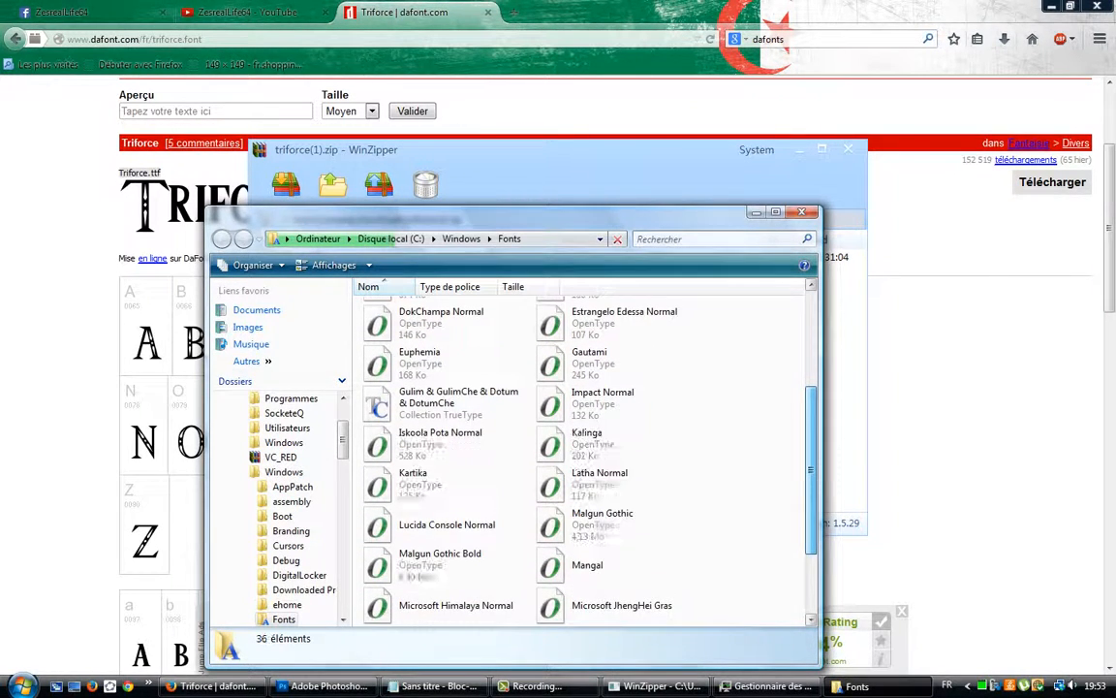
pyautogui.scroll(-2, 581, 455)
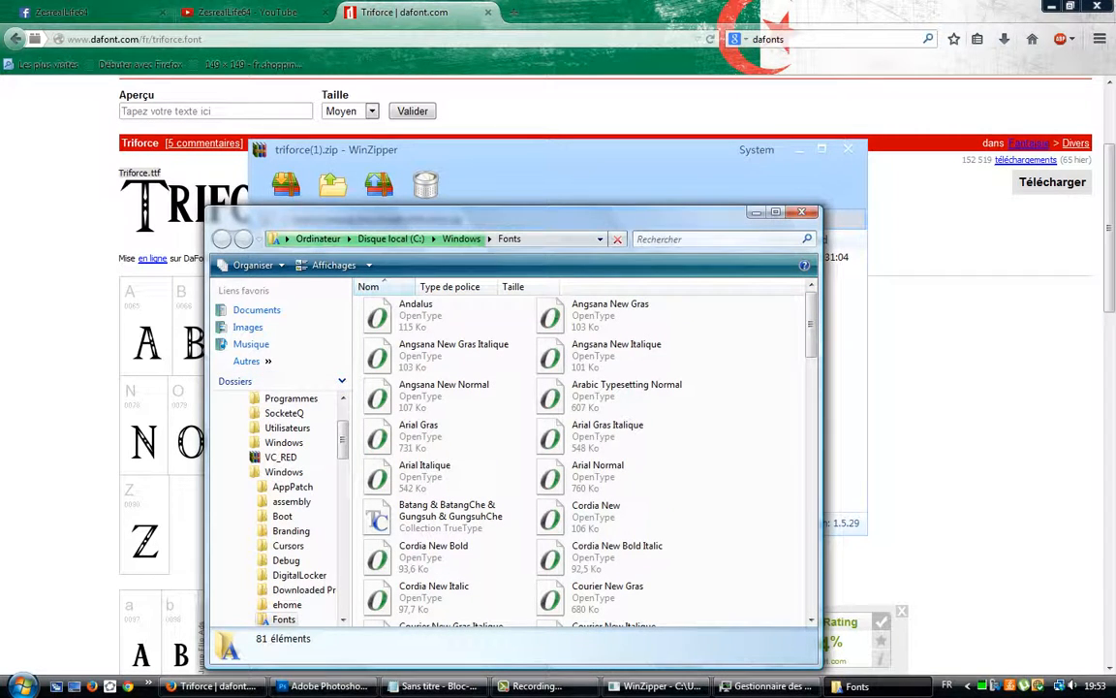
pyautogui.hotkey('alt', 'F4')
pyautogui.doubleClick(296, 256)
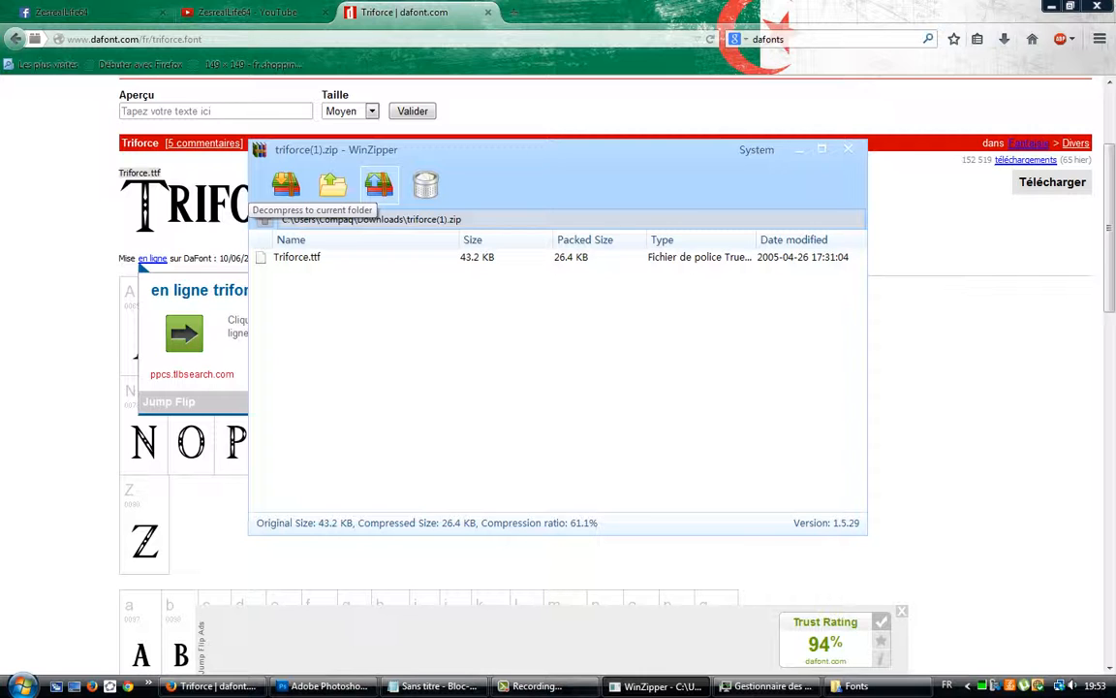
pyautogui.click(378, 184)
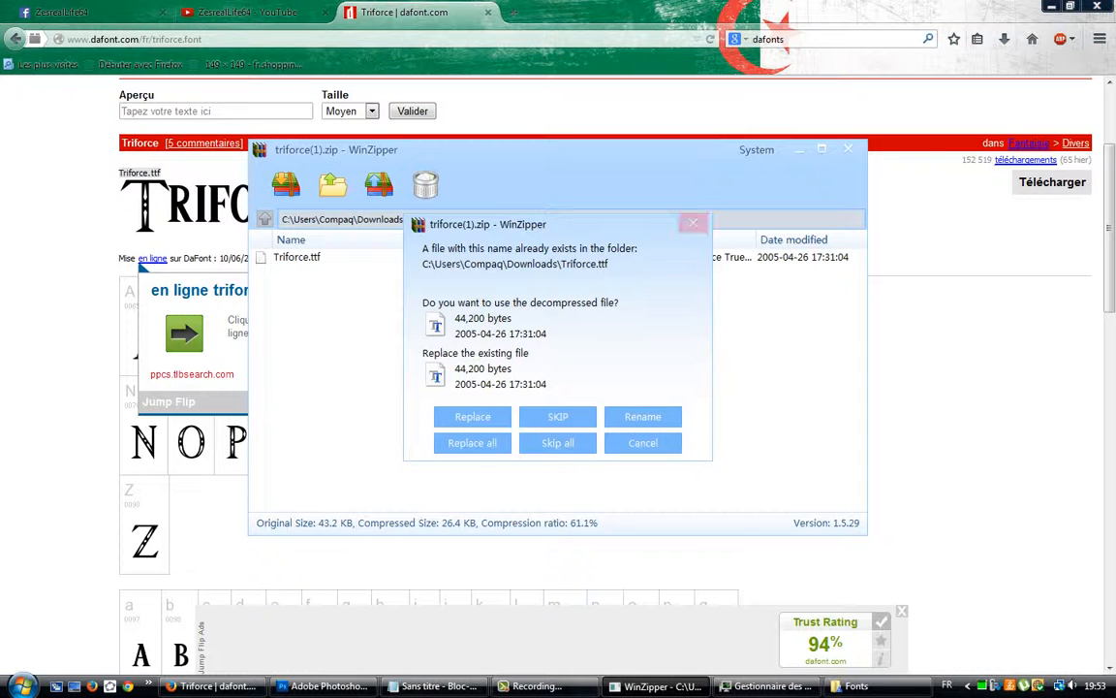
pyautogui.click(692, 224)
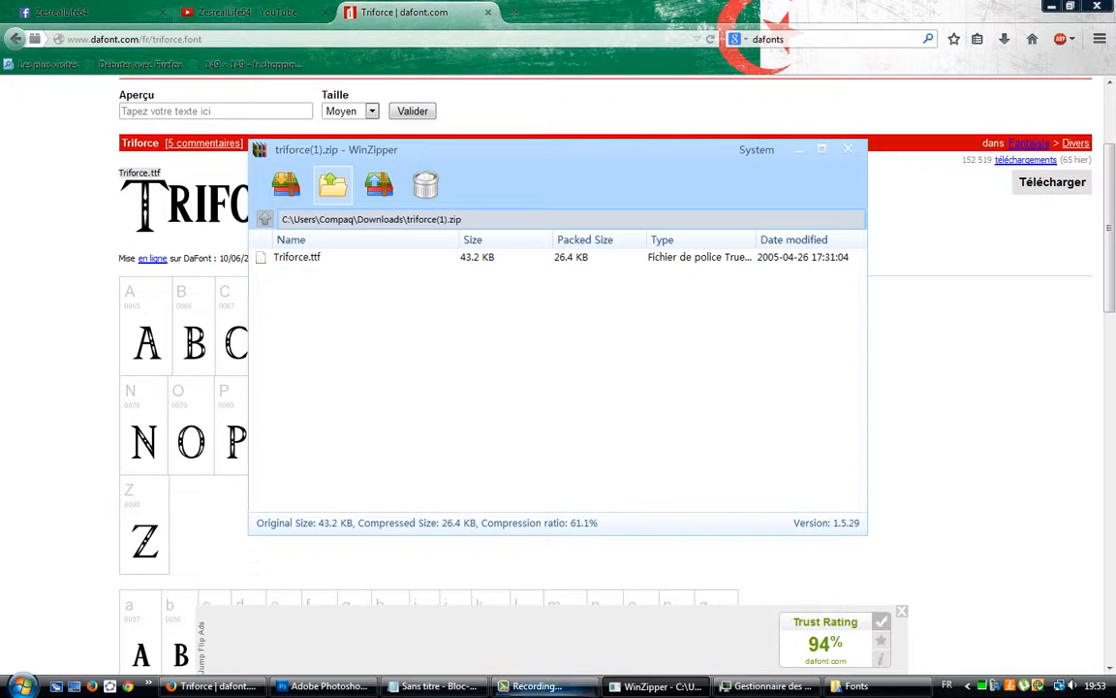
# Step: Start extracting triforce(1).zip to a chosen folder in WinZipper and copy the path C:\Windows\Fonts from the Fonts folder window
pyautogui.click(332, 184)
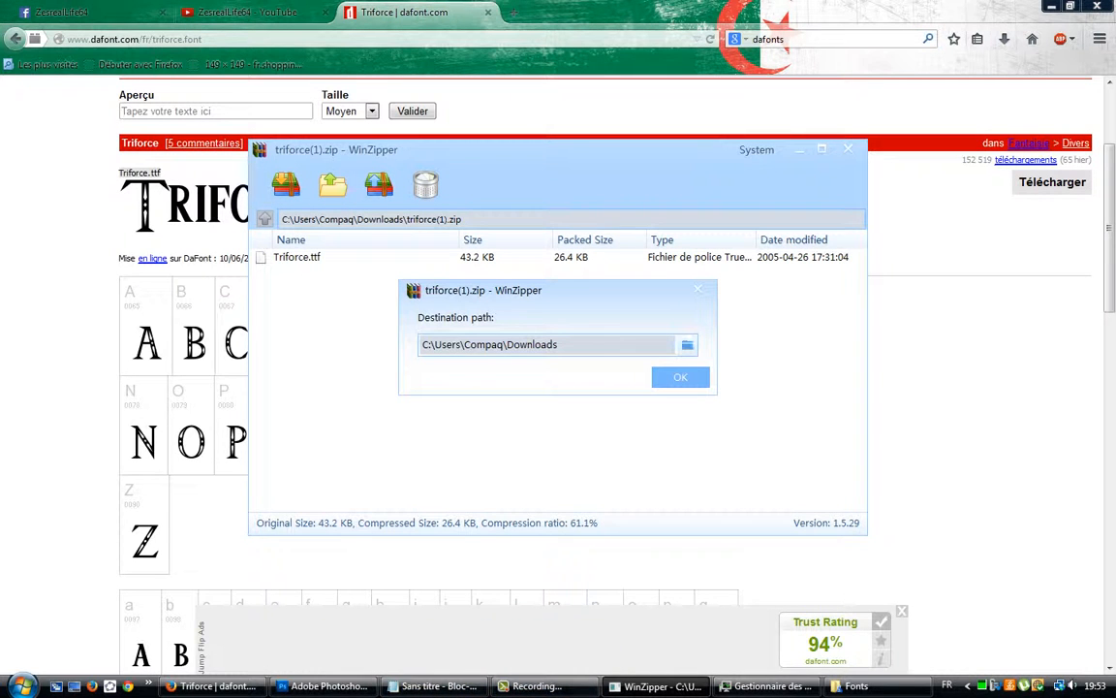
pyautogui.click(687, 344)
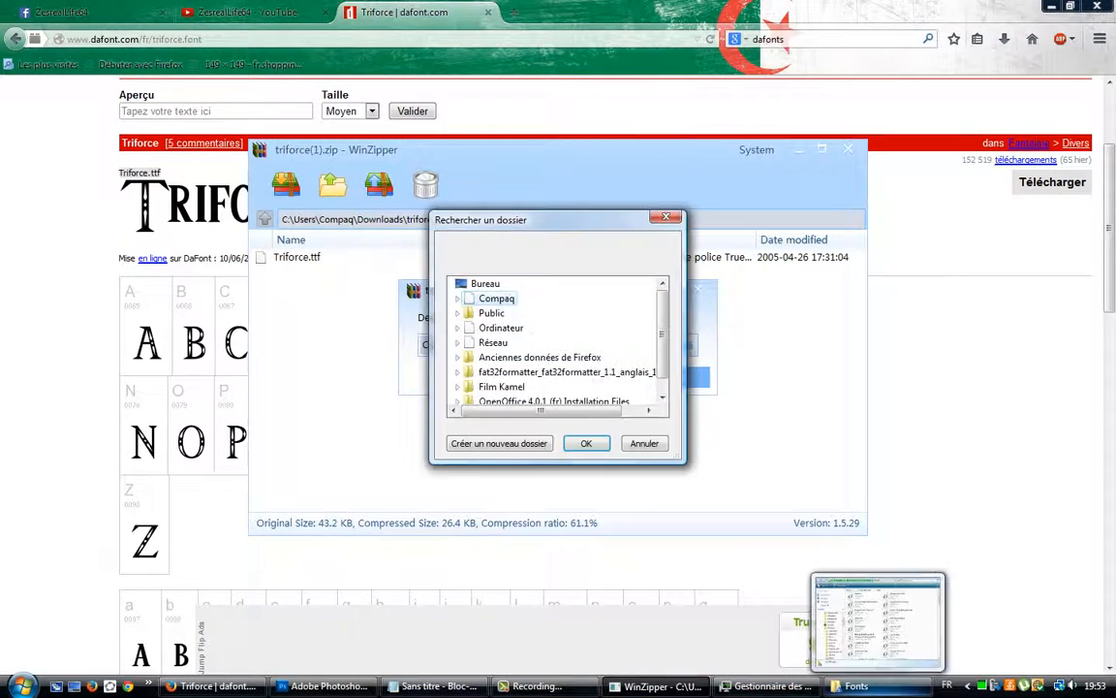
pyautogui.click(877, 620)
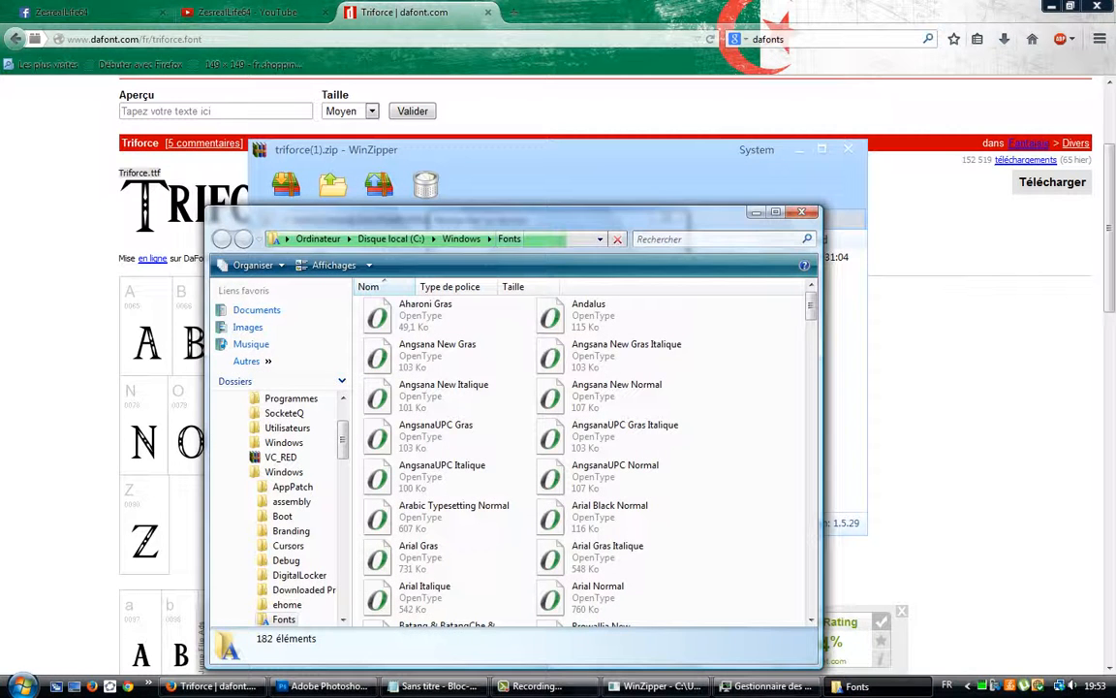
pyautogui.click(543, 238)
pyautogui.rightClick(281, 238)
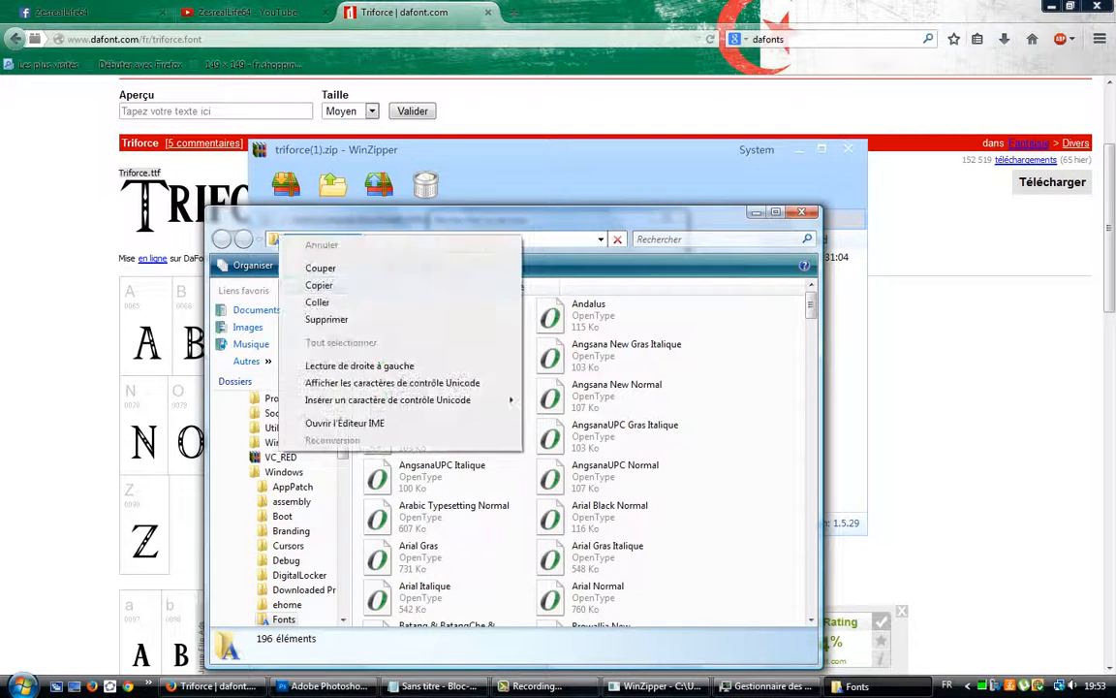
pyautogui.click(319, 285)
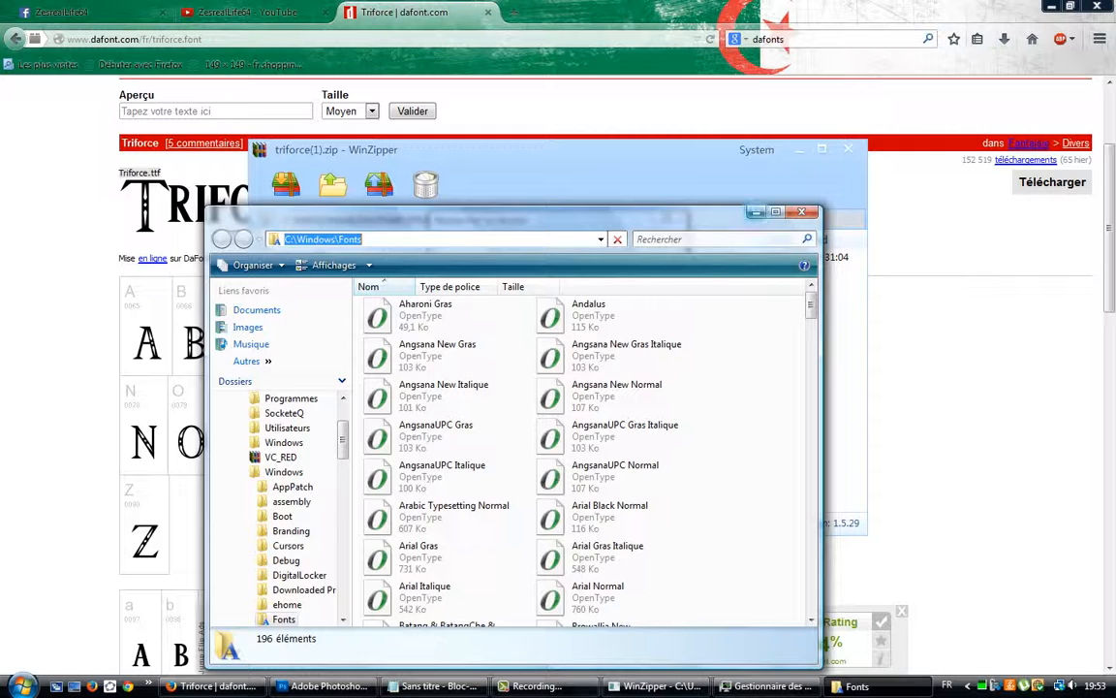
pyautogui.click(757, 212)
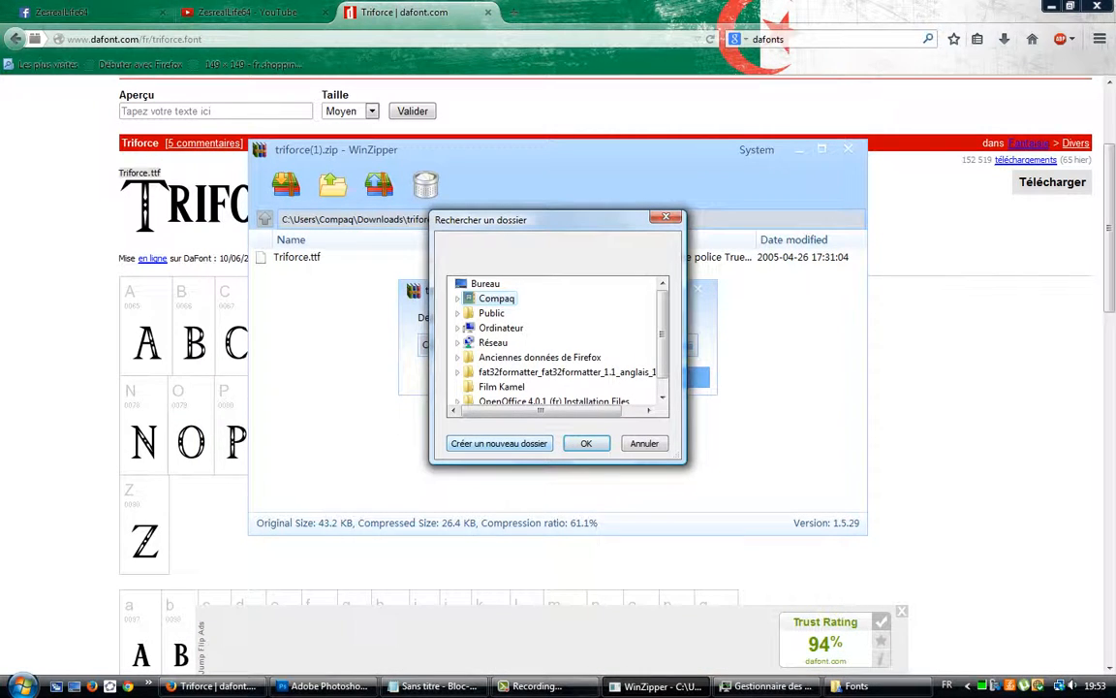
pyautogui.click(645, 443)
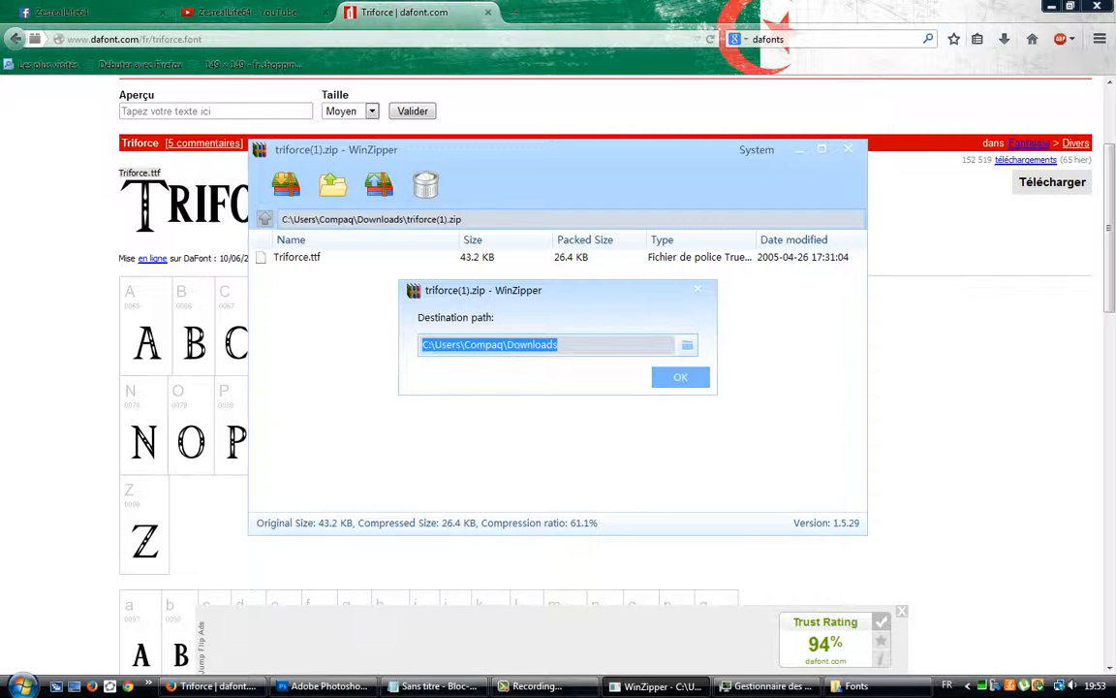
# Step: Set the extraction destination to C:\Windows\Fonts by browsing the computer's local disk (C:)
pyautogui.click(687, 344)
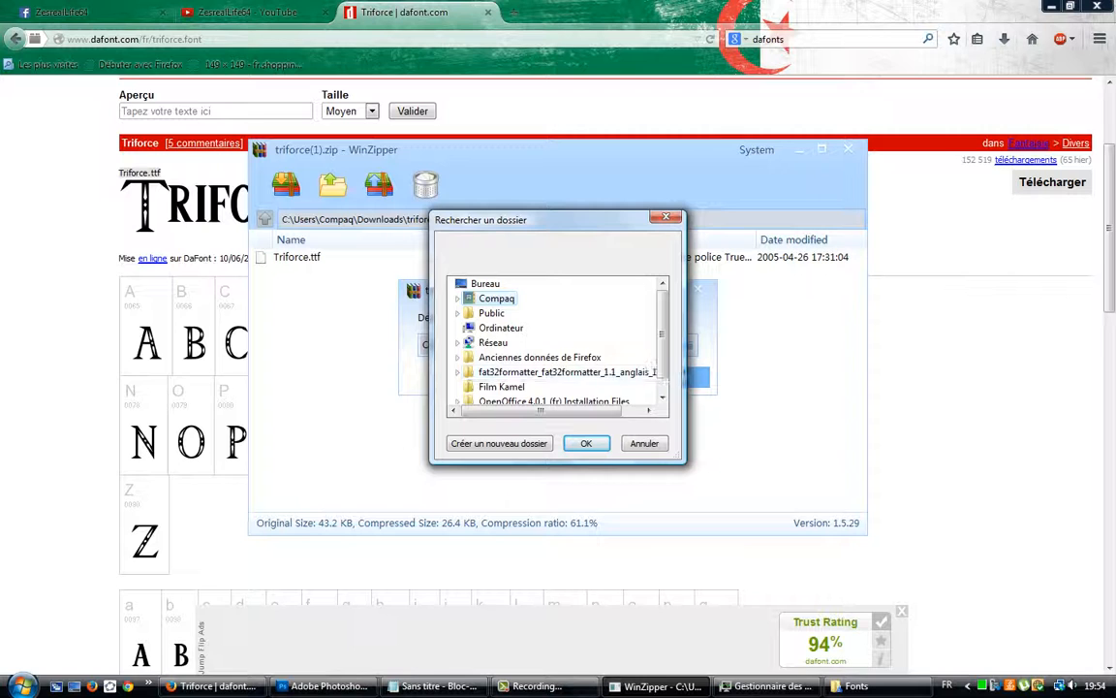
pyautogui.click(457, 328)
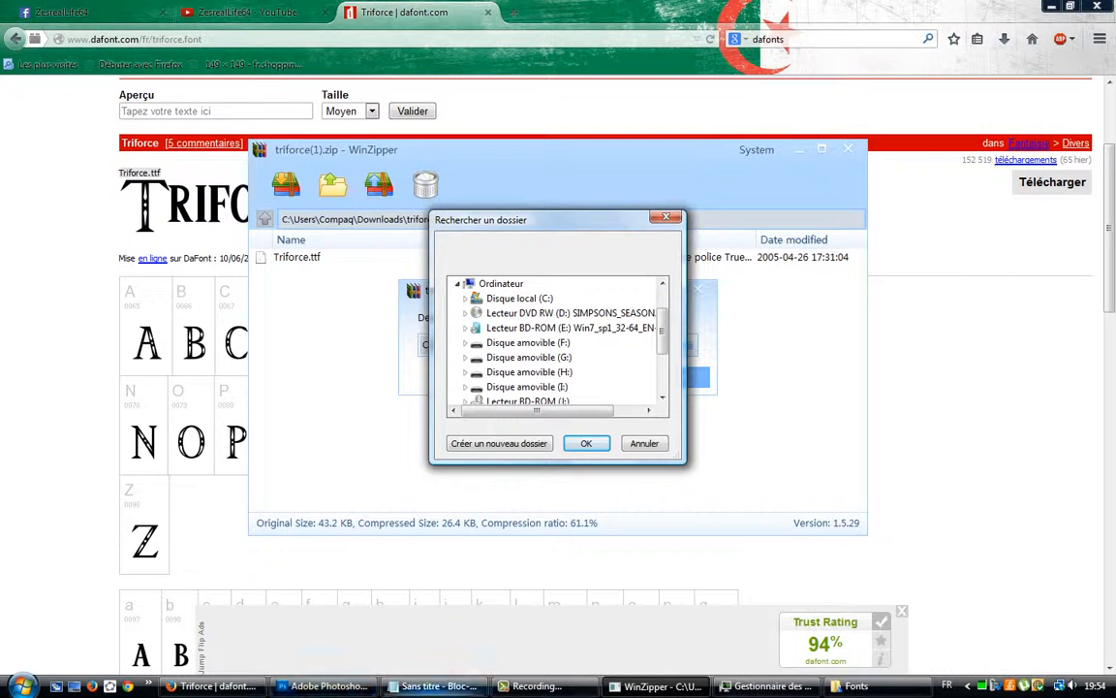
pyautogui.moveTo(765, 686)
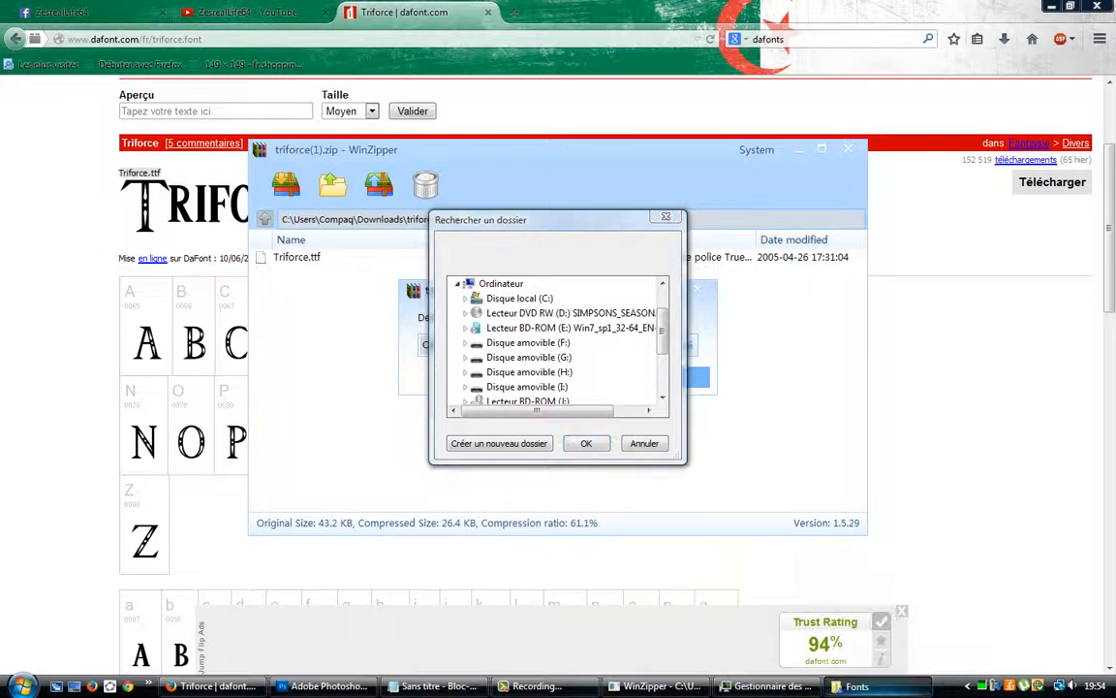
pyautogui.click(853, 686)
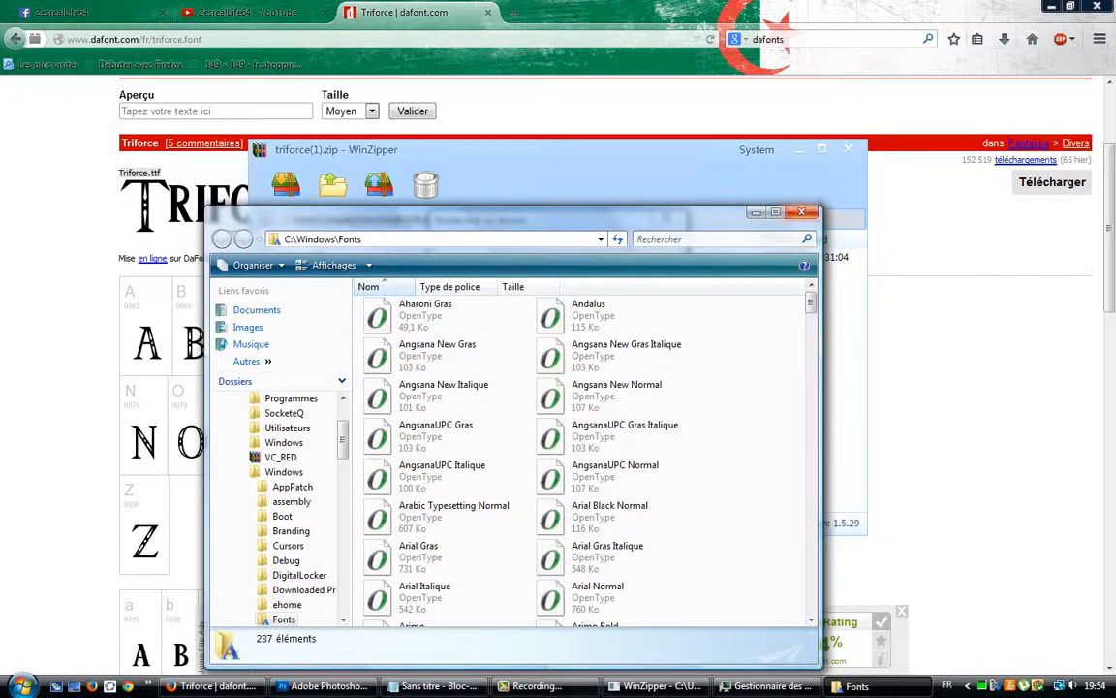
pyautogui.click(755, 212)
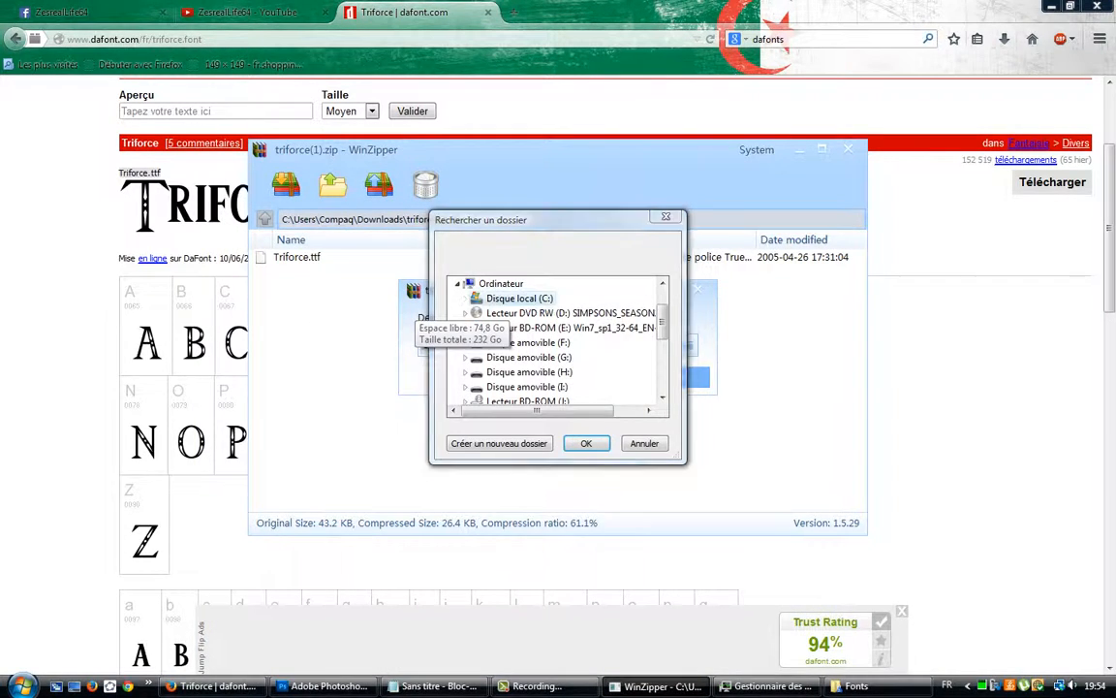
pyautogui.click(519, 297)
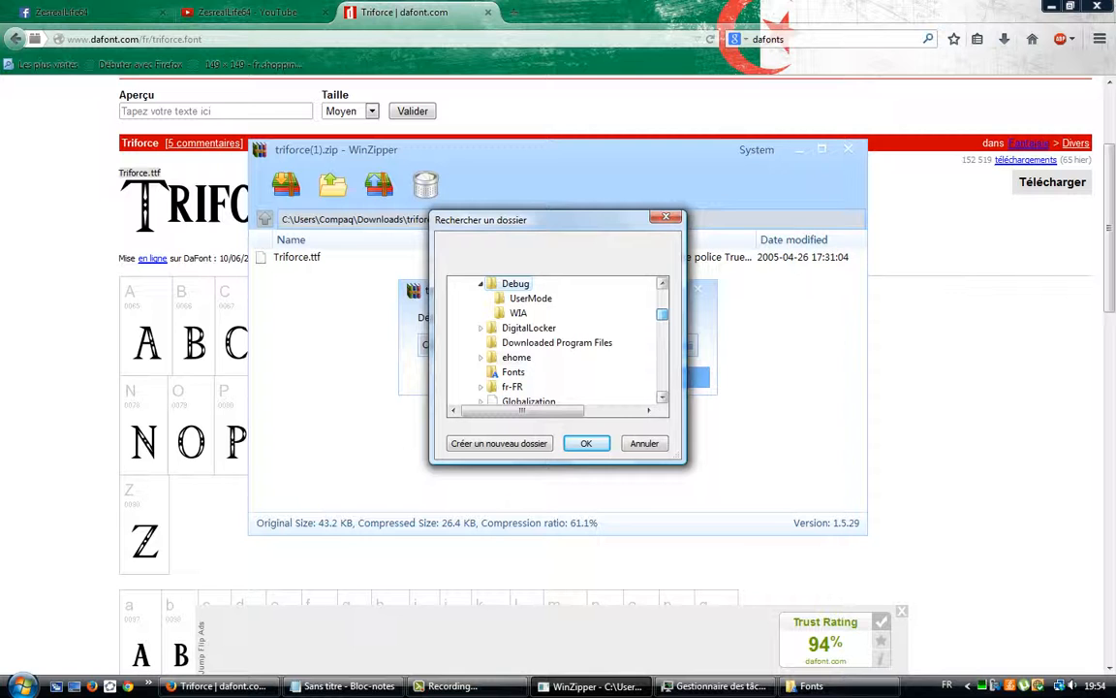
pyautogui.click(514, 372)
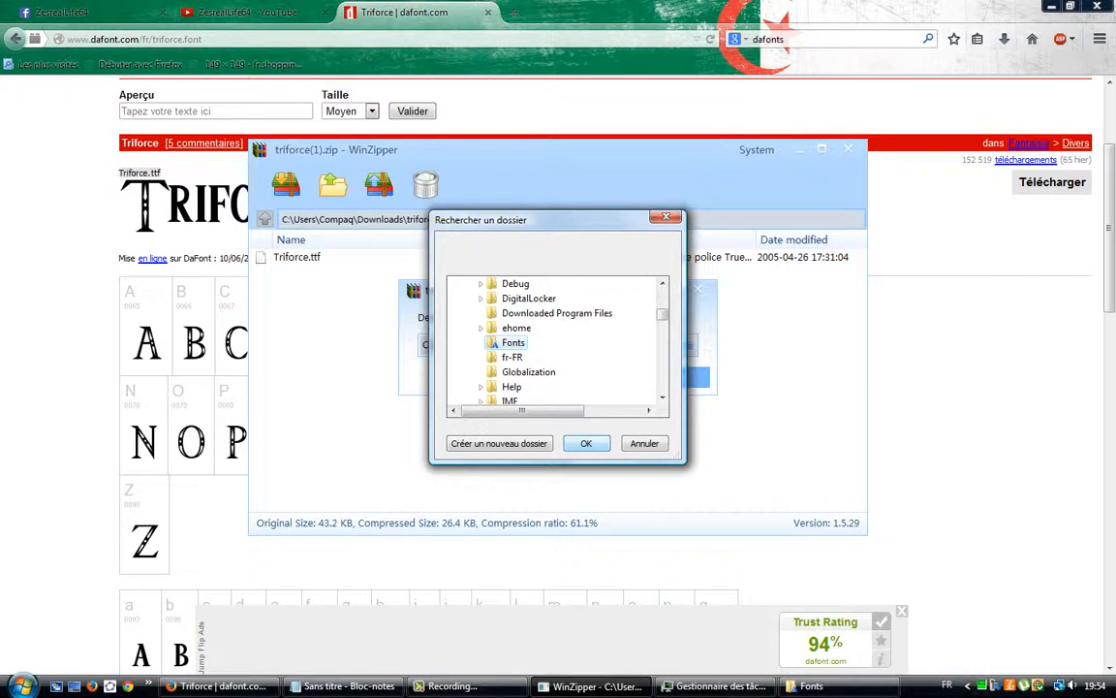
pyautogui.press('Return')
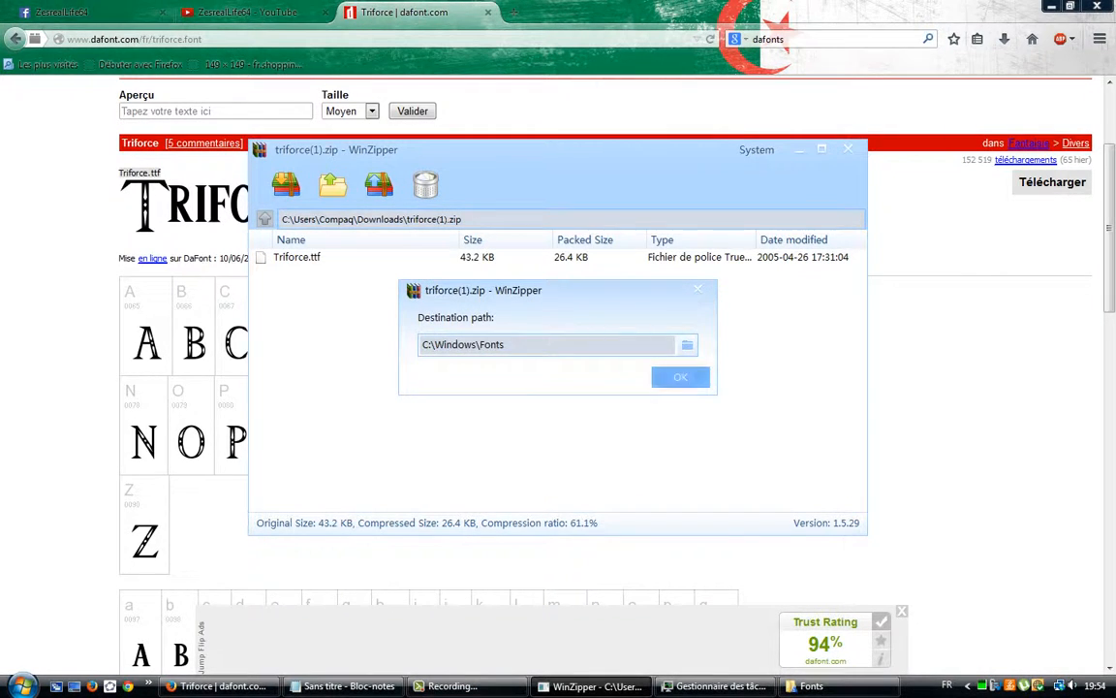
# Step: Extract Triforce.ttf into the Fonts folder, replacing all existing files, and close the extra Fonts window
pyautogui.press('Return')
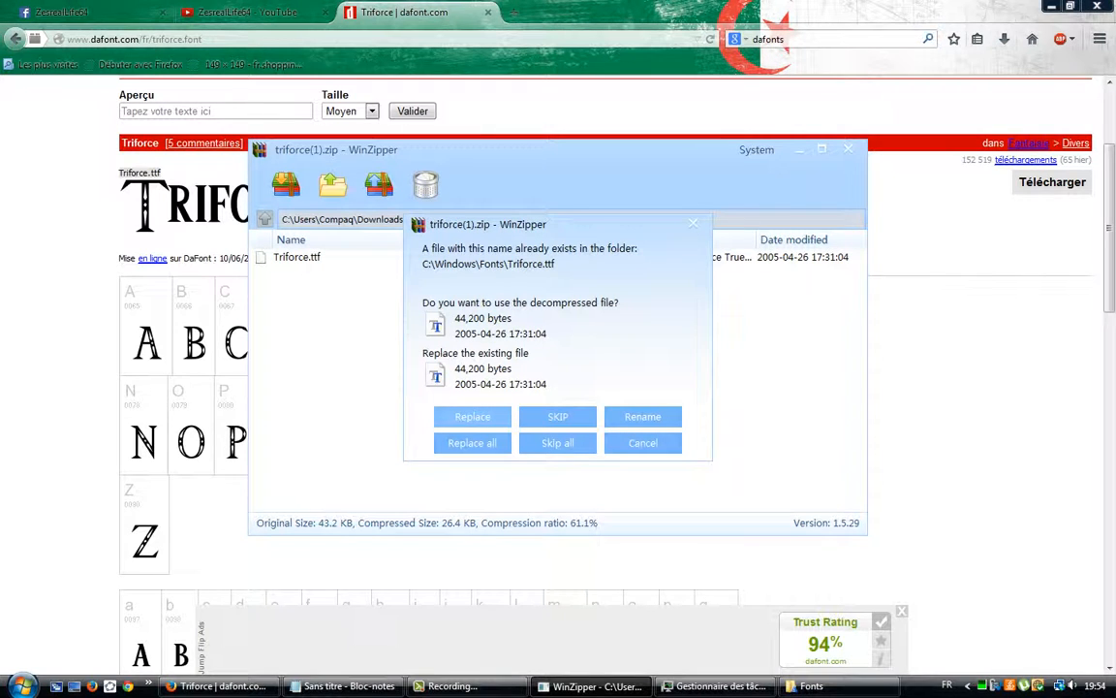
pyautogui.click(472, 443)
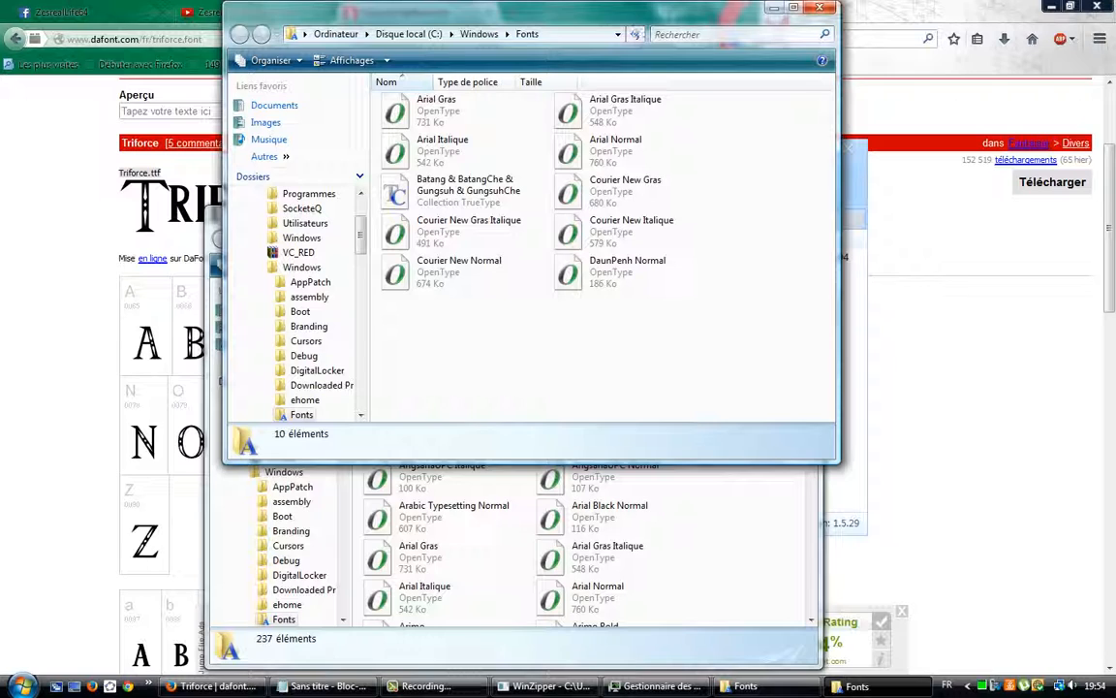
pyautogui.hotkey('alt', 'F4')
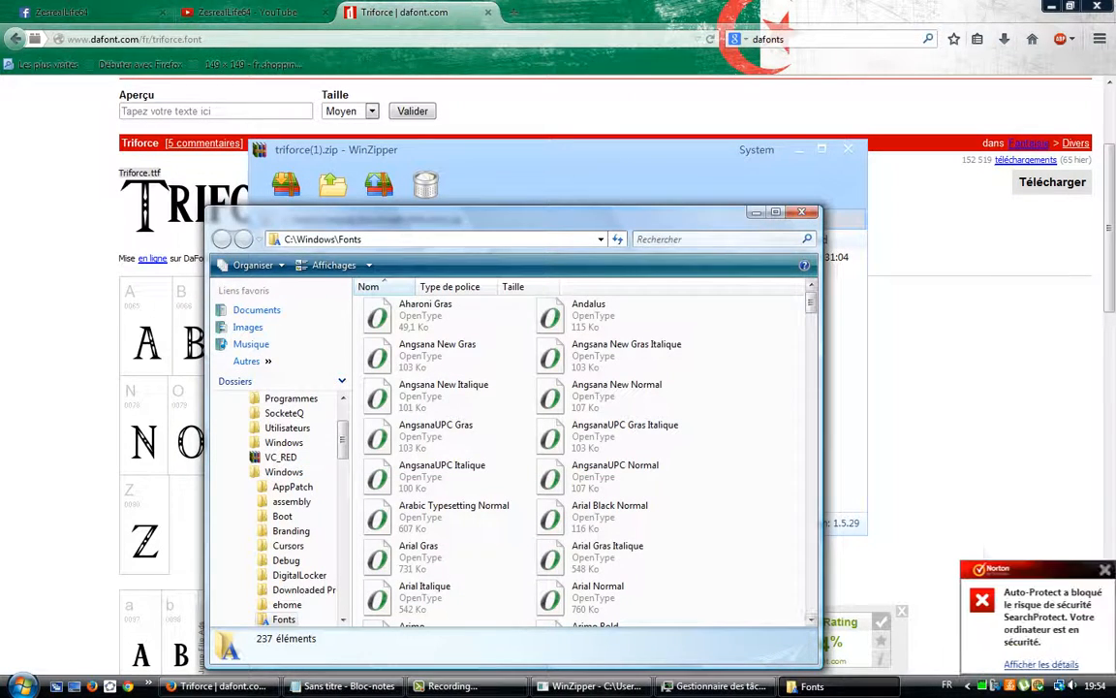
# Step: Find the Triforce font in the C:\Windows\Fonts list and check the actions available for it
pyautogui.scroll(-3, 581, 455)
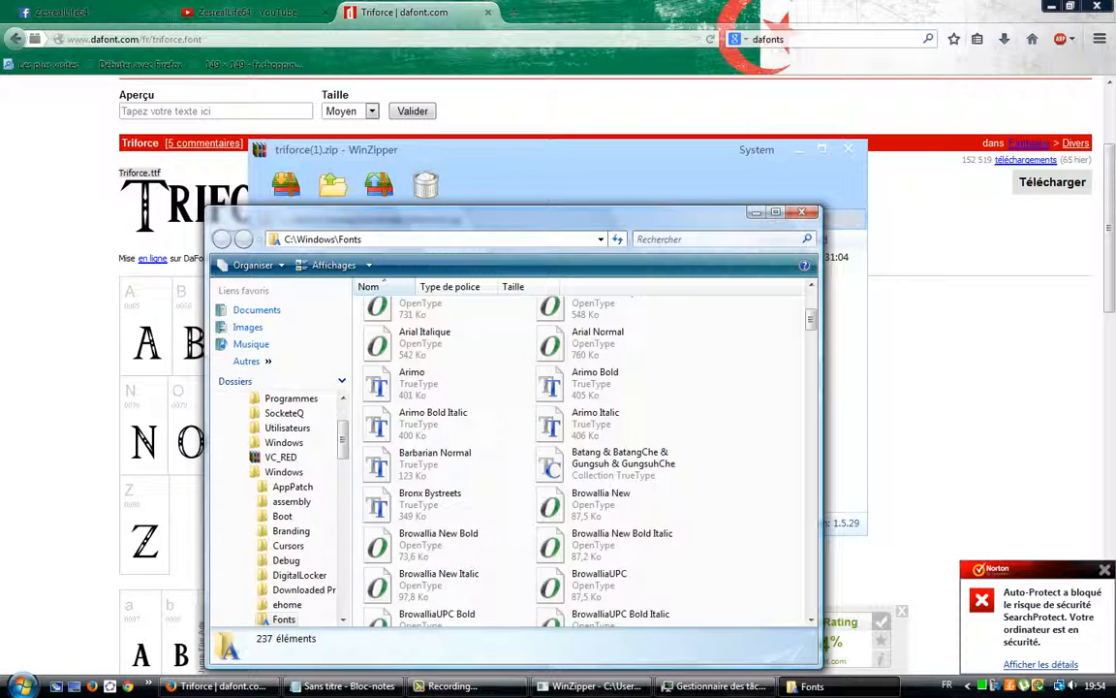
pyautogui.scroll(-10, 581, 455)
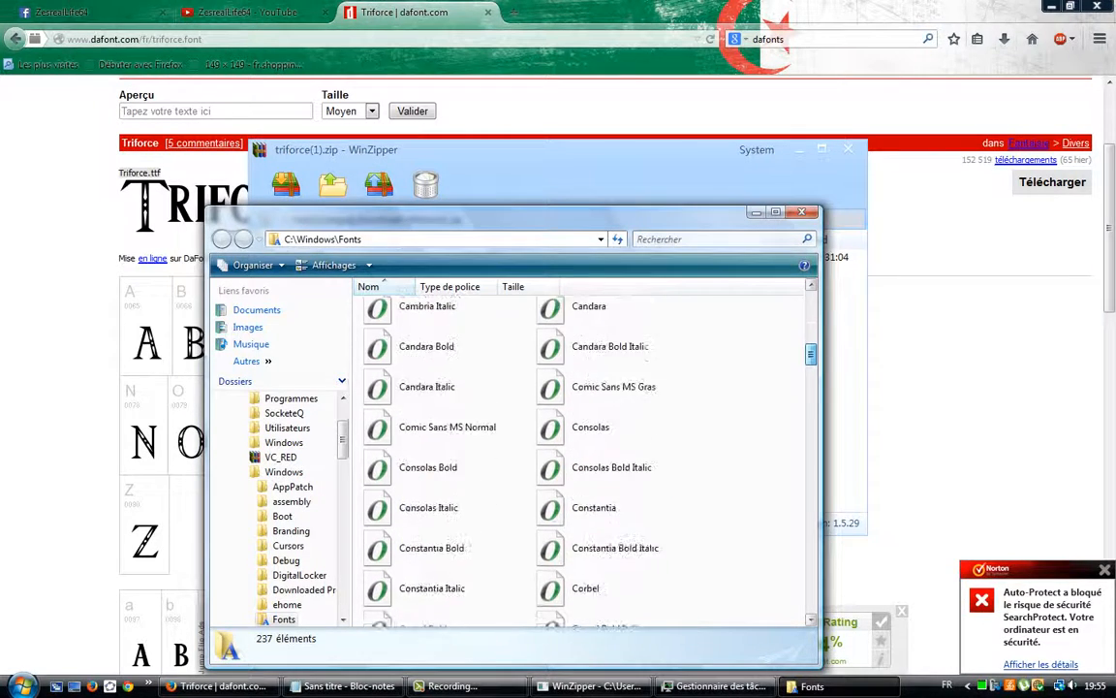
pyautogui.scroll(-10, 581, 455)
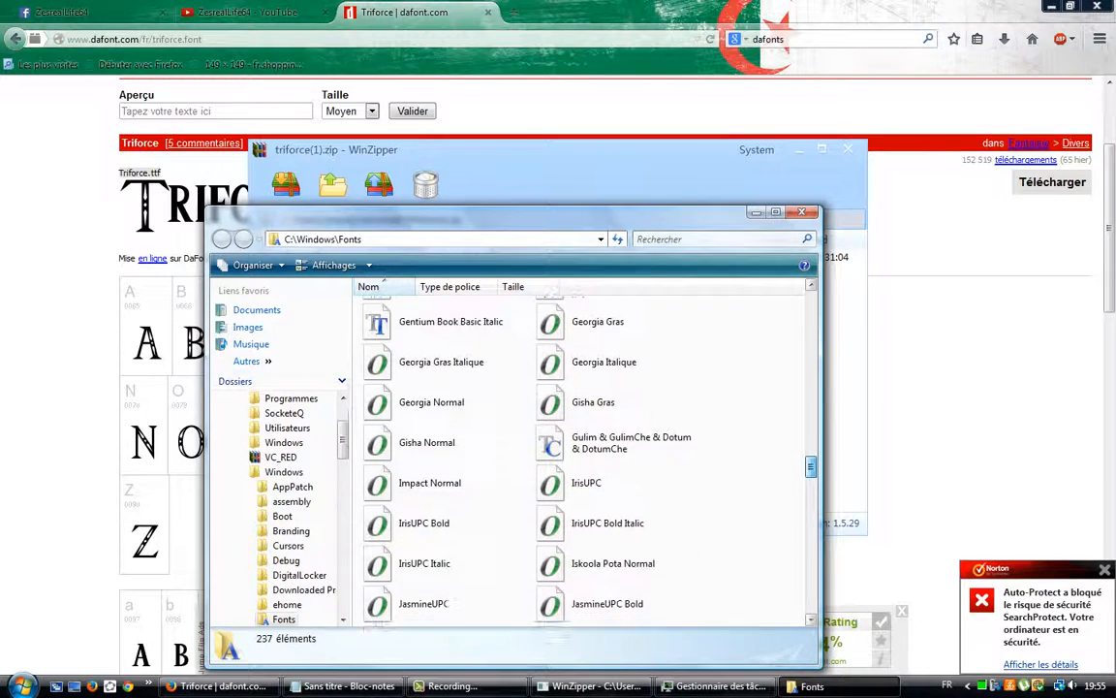
pyautogui.scroll(-10, 581, 455)
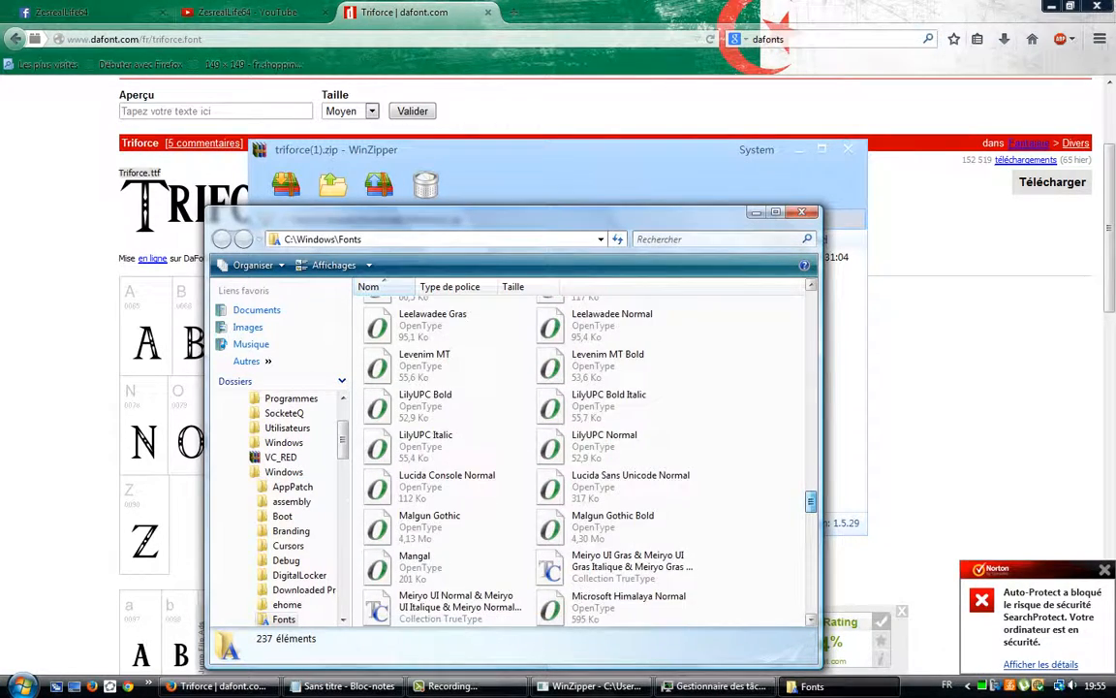
pyautogui.scroll(-5, 582, 455)
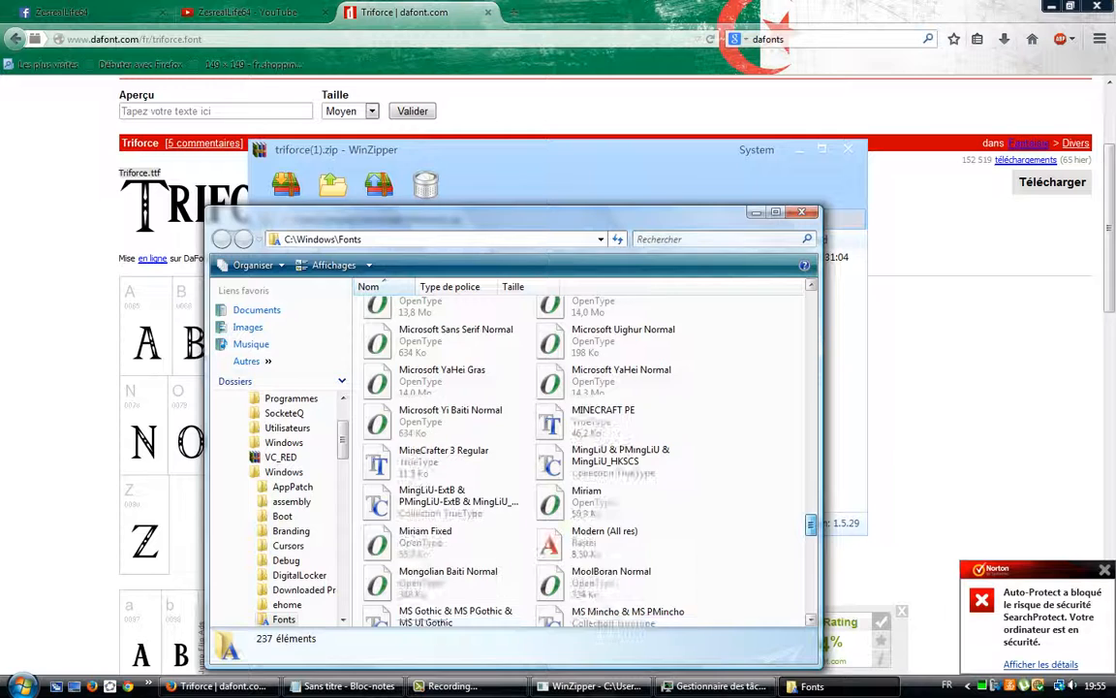
pyautogui.scroll(-6, 581, 456)
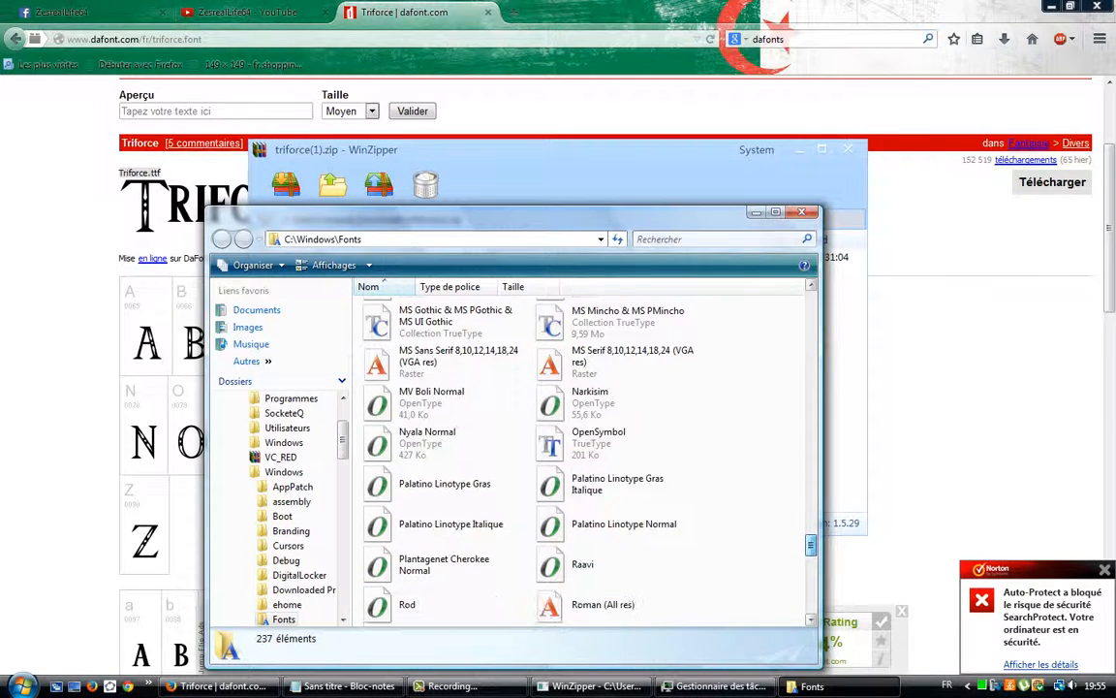
pyautogui.scroll(-5, 581, 455)
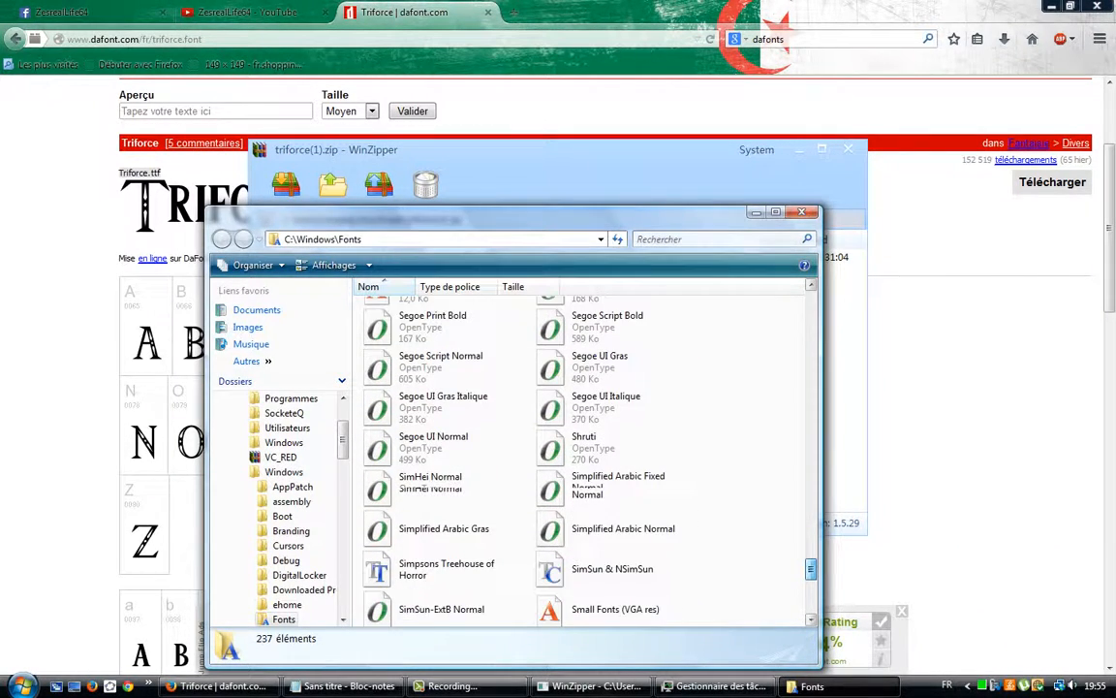
pyautogui.scroll(-5, 581, 456)
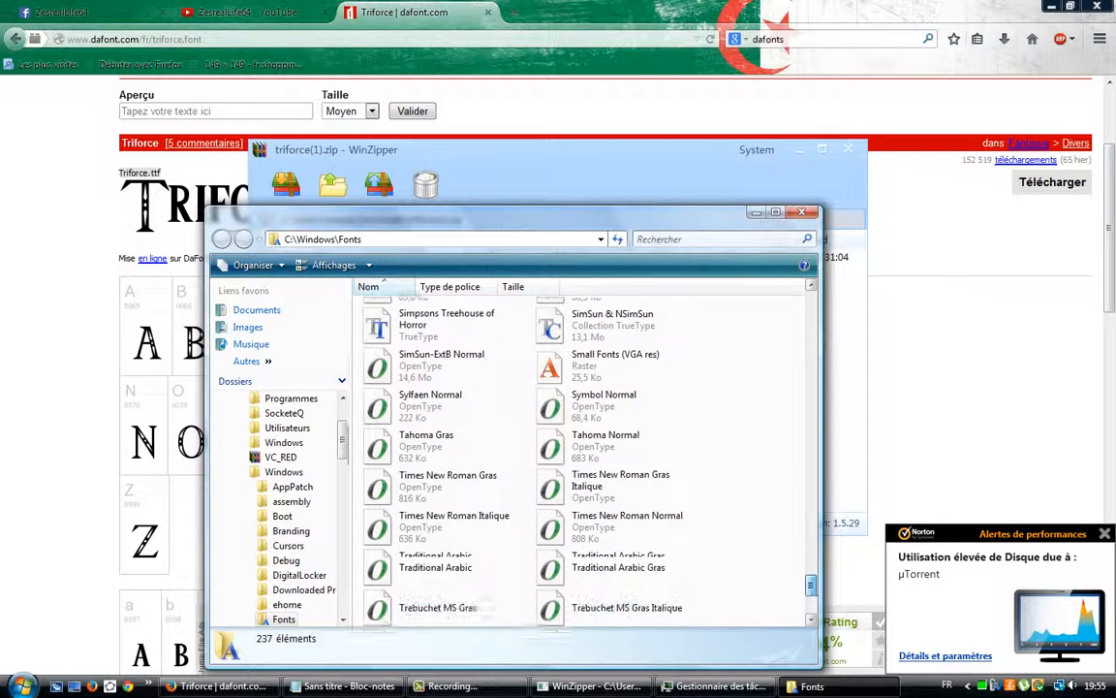
pyautogui.scroll(-1, 581, 456)
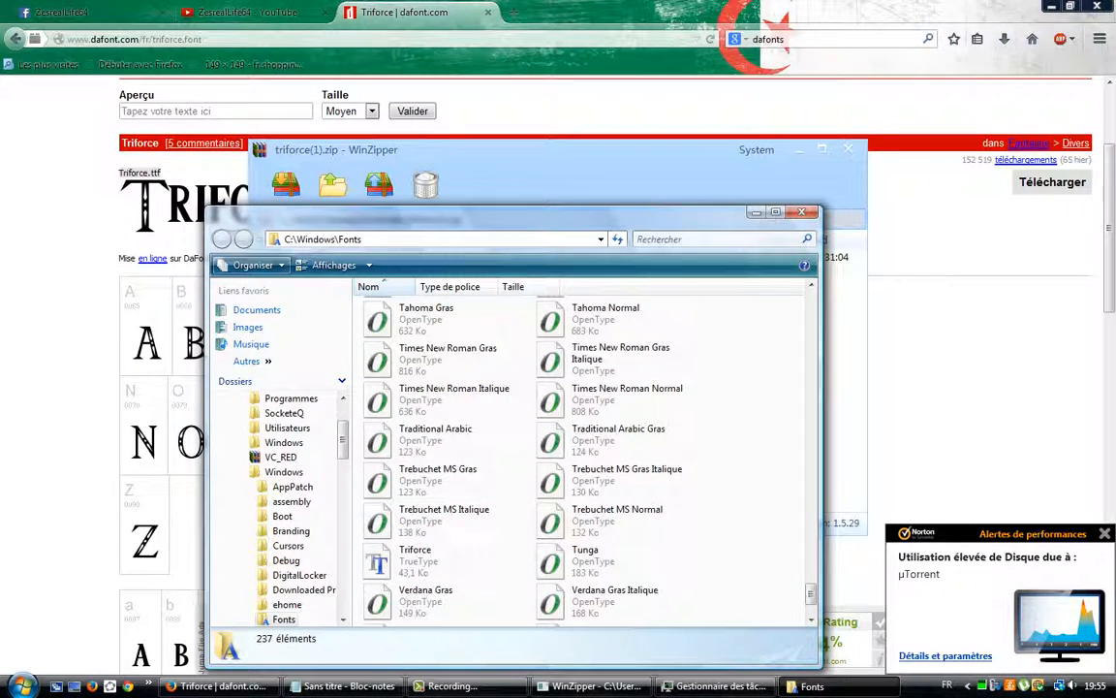
pyautogui.rightClick(367, 297)
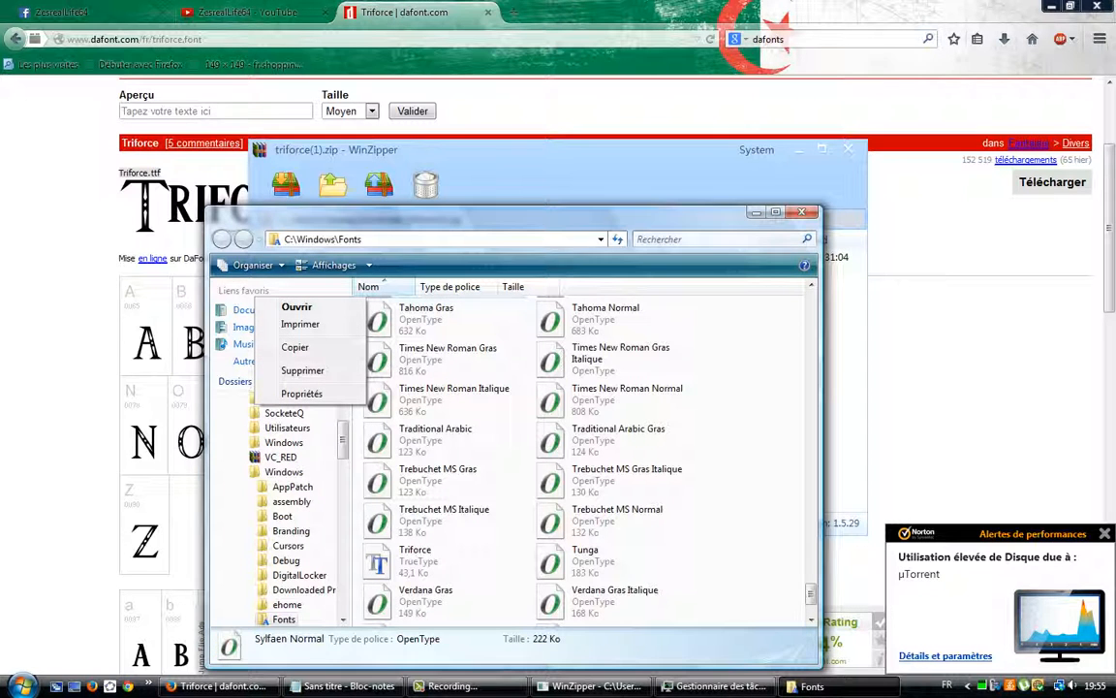
pyautogui.rightClick(417, 566)
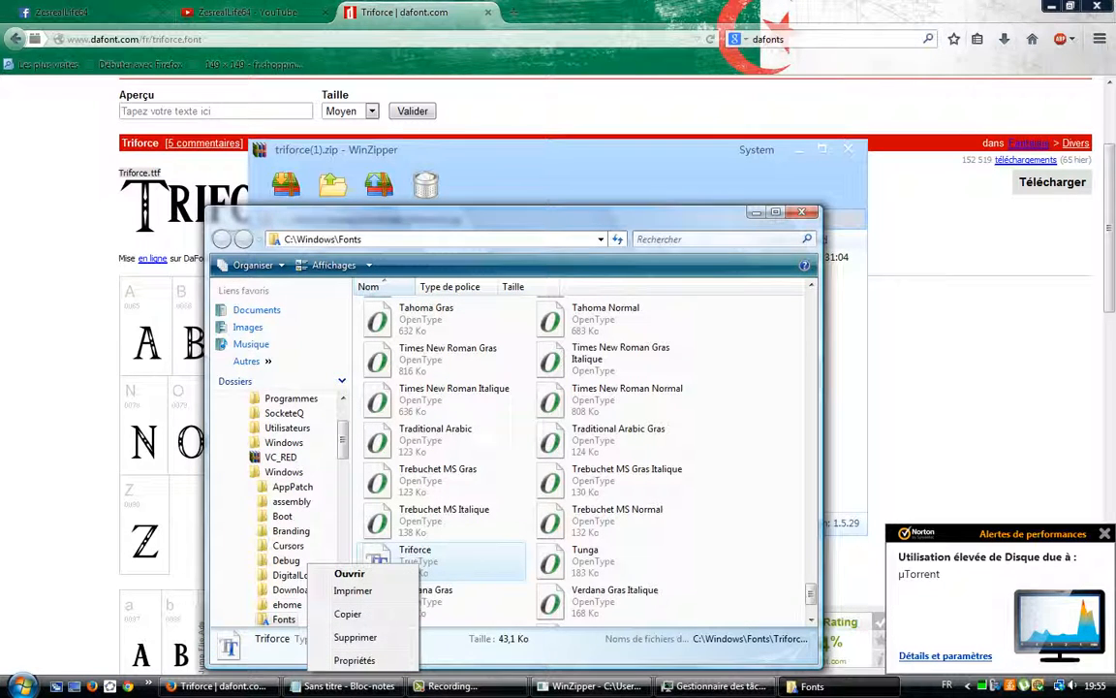
pyautogui.click(349, 573)
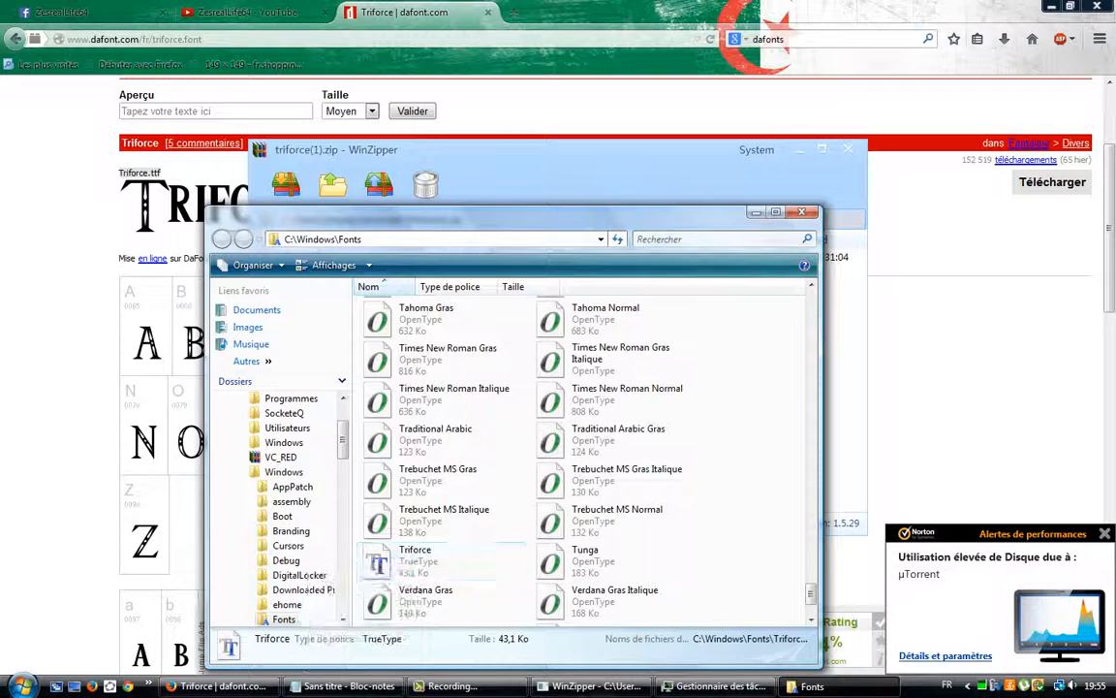
# Step: Maximise the Fonts window and look through its display and organising options
pyautogui.moveTo(810, 574); pyautogui.dragTo(810, 300)
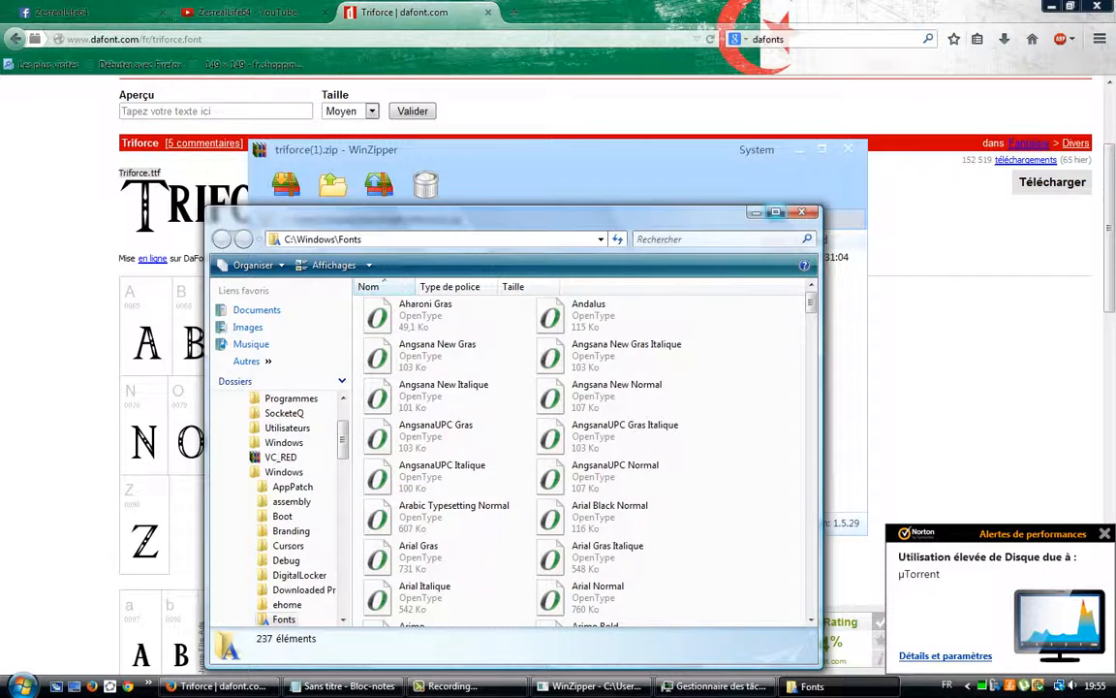
pyautogui.doubleClick(692, 213)
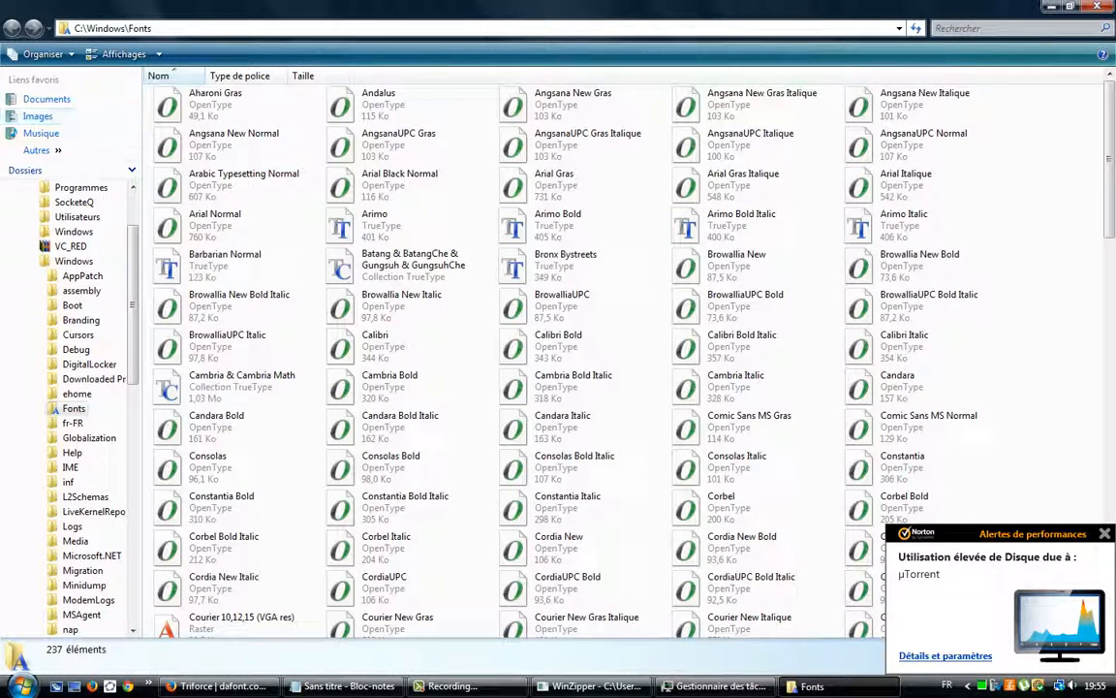
pyautogui.click(158, 54)
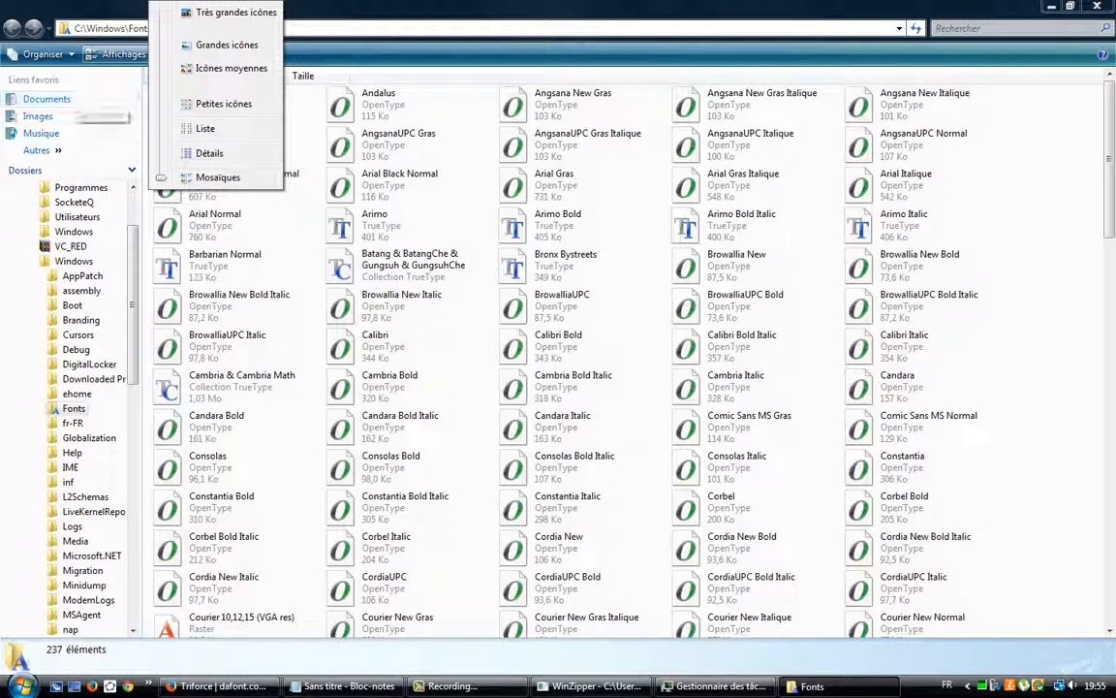
pyautogui.click(29, 54)
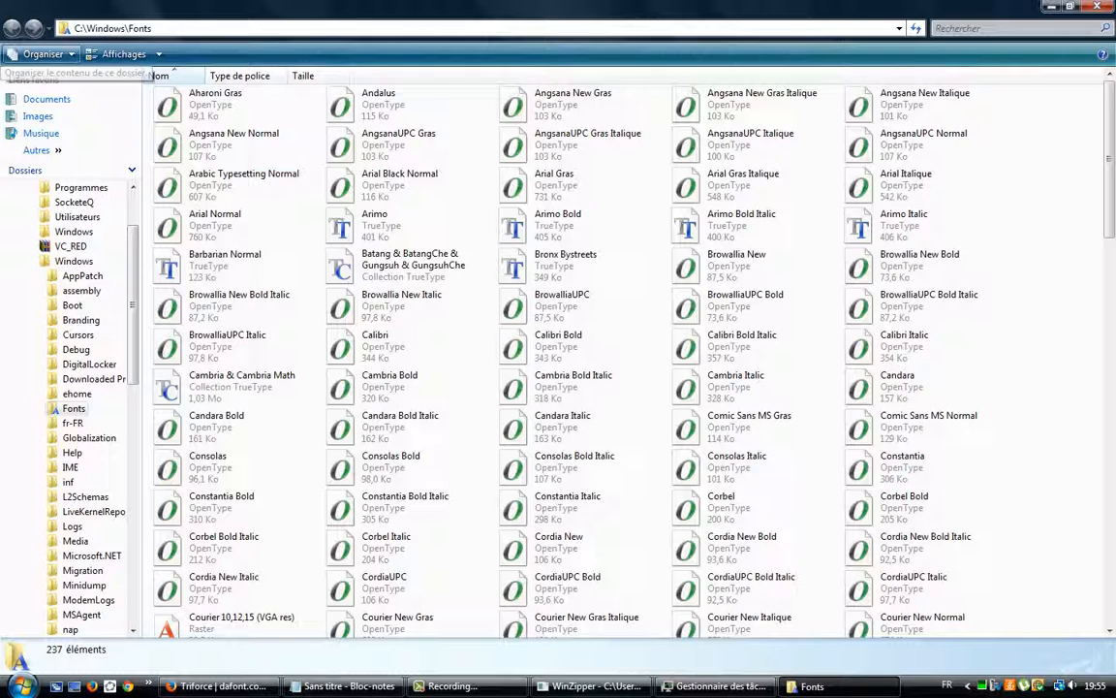
pyautogui.click(39, 53)
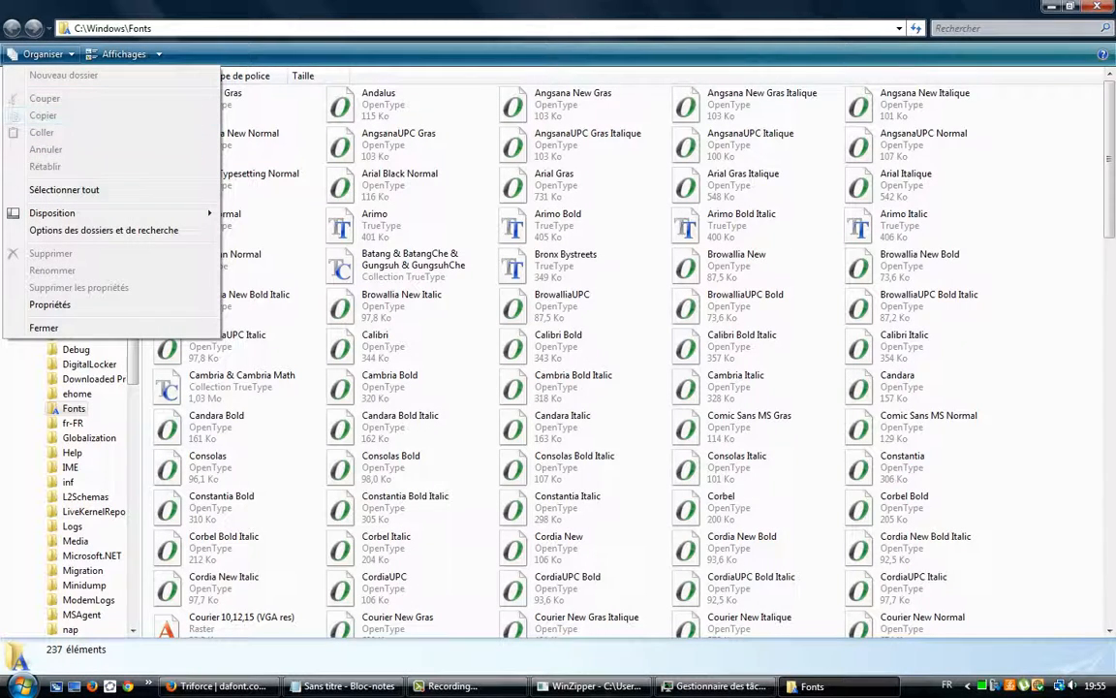
pyautogui.press('Escape')
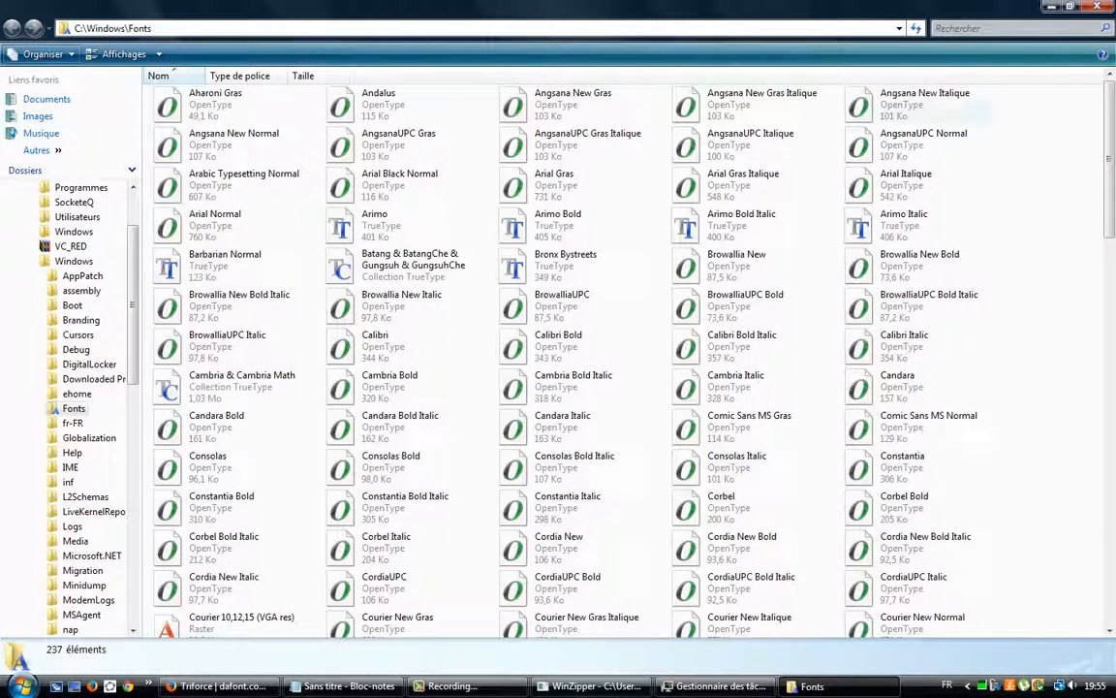
# Step: Install the Triforce (TrueType) font from the downloads folder as a new font, replacing the existing copy, and close the font-adding dialog
pyautogui.rightClick(914, 137)
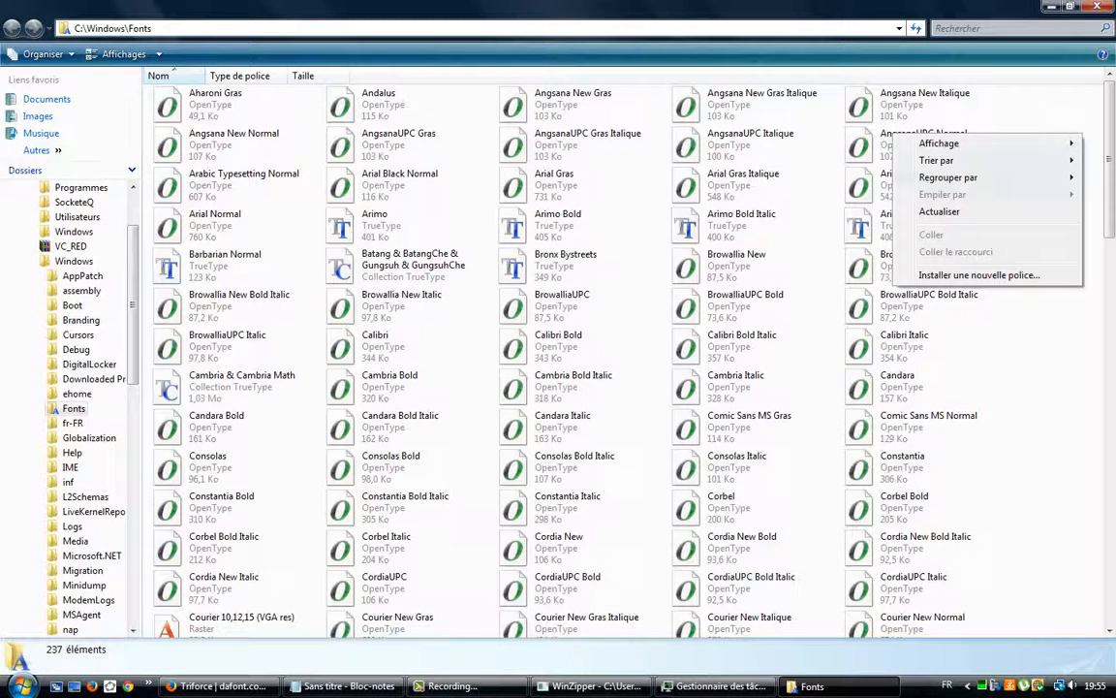
pyautogui.press('Escape')
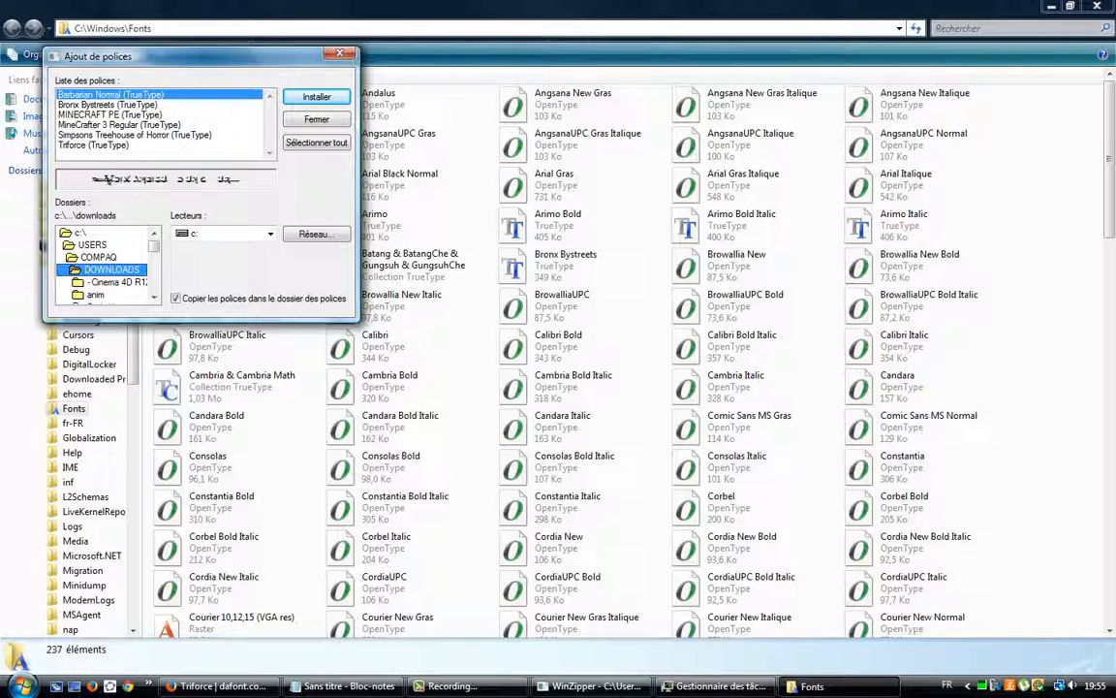
pyautogui.click(94, 145)
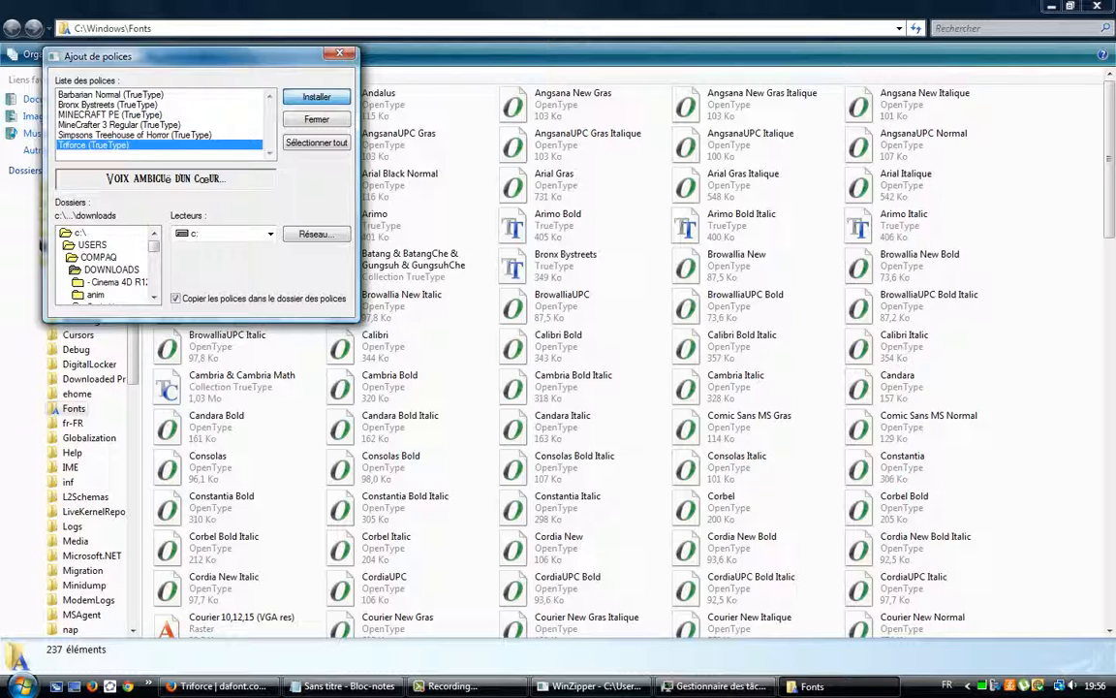
pyautogui.click(316, 97)
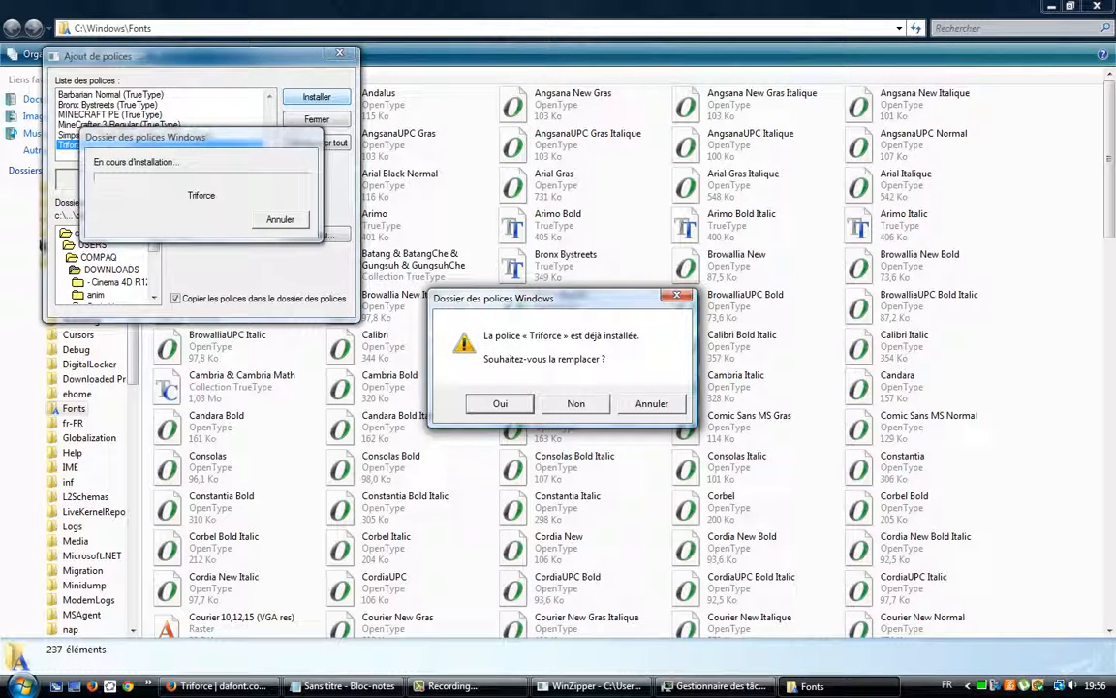
pyautogui.press('Return')
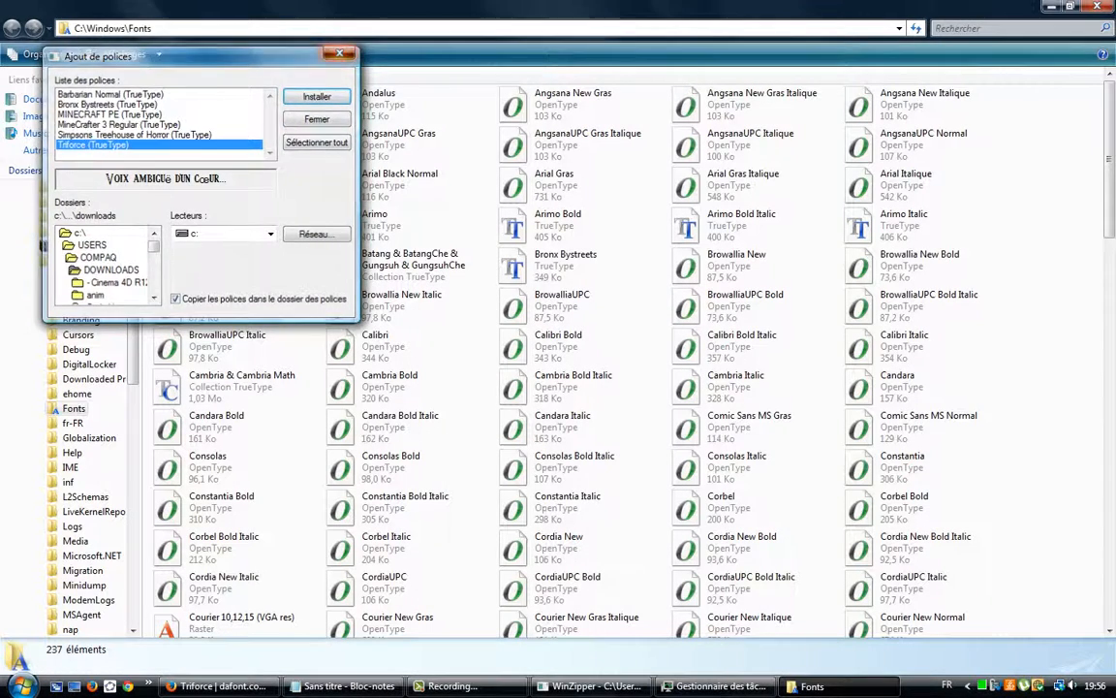
pyautogui.click(340, 52)
# Step: Minimise the Fonts window and close the triforce(1).zip archive in WinZipper
pyautogui.moveTo(452, 684)
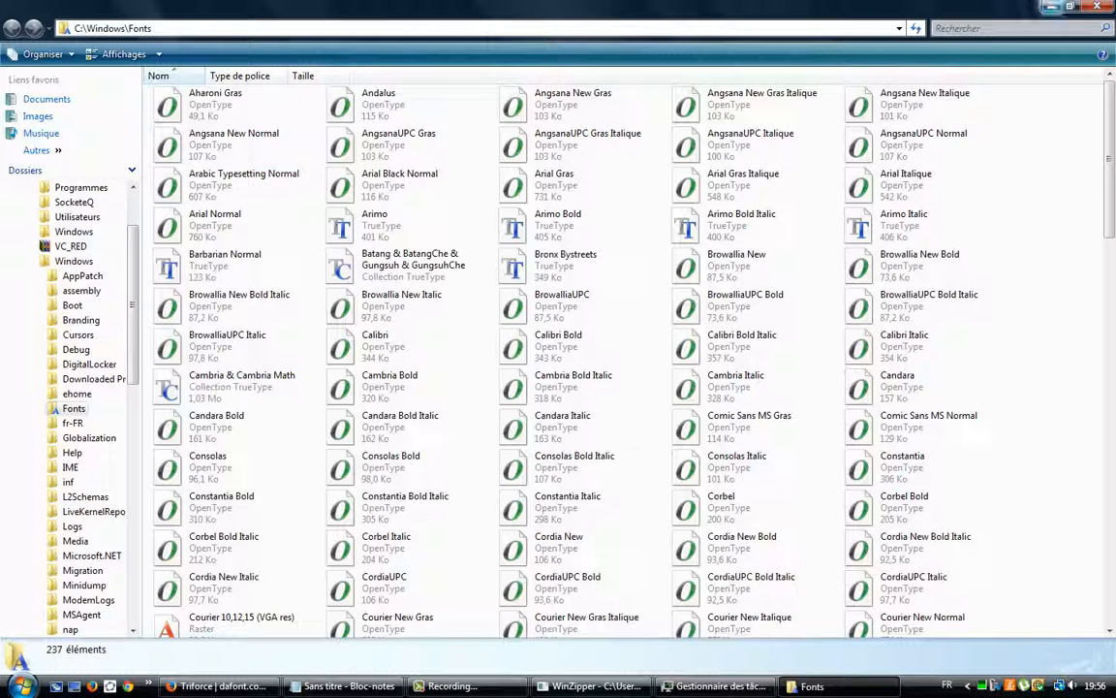
pyautogui.click(1051, 5)
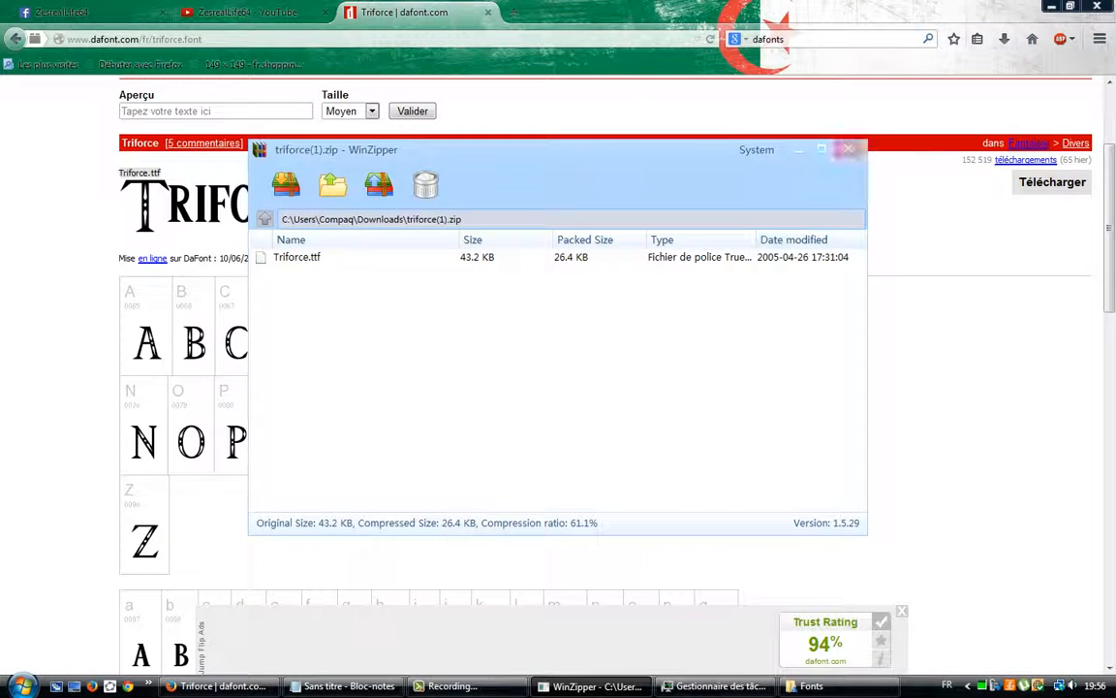
pyautogui.click(847, 150)
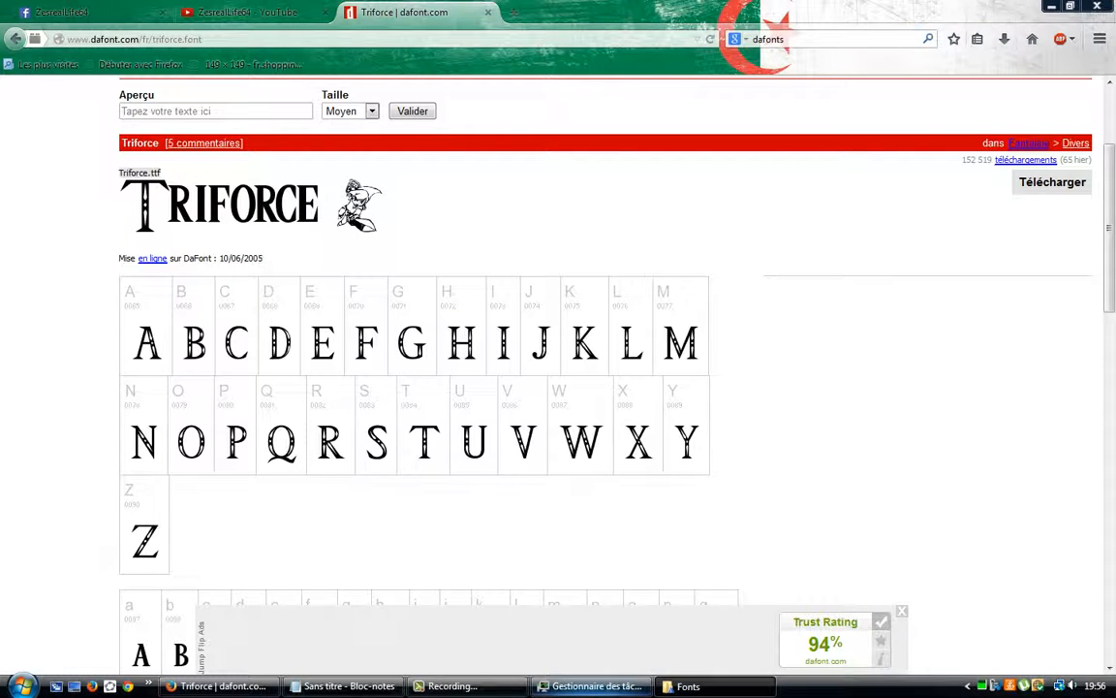
# Step: View the banner on the ZesrealLife64 YouTube channel and Facebook page, and look through the channel's videos
pyautogui.moveTo(221, 686)
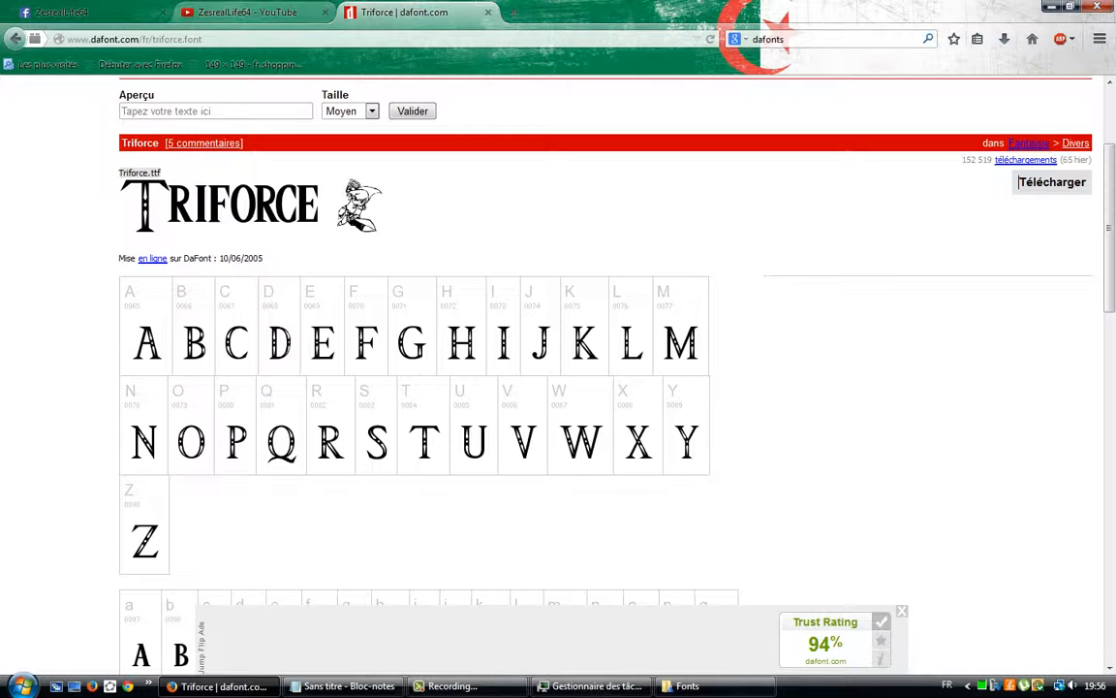
pyautogui.hotkey('ctrl', 'shift', 'Tab')
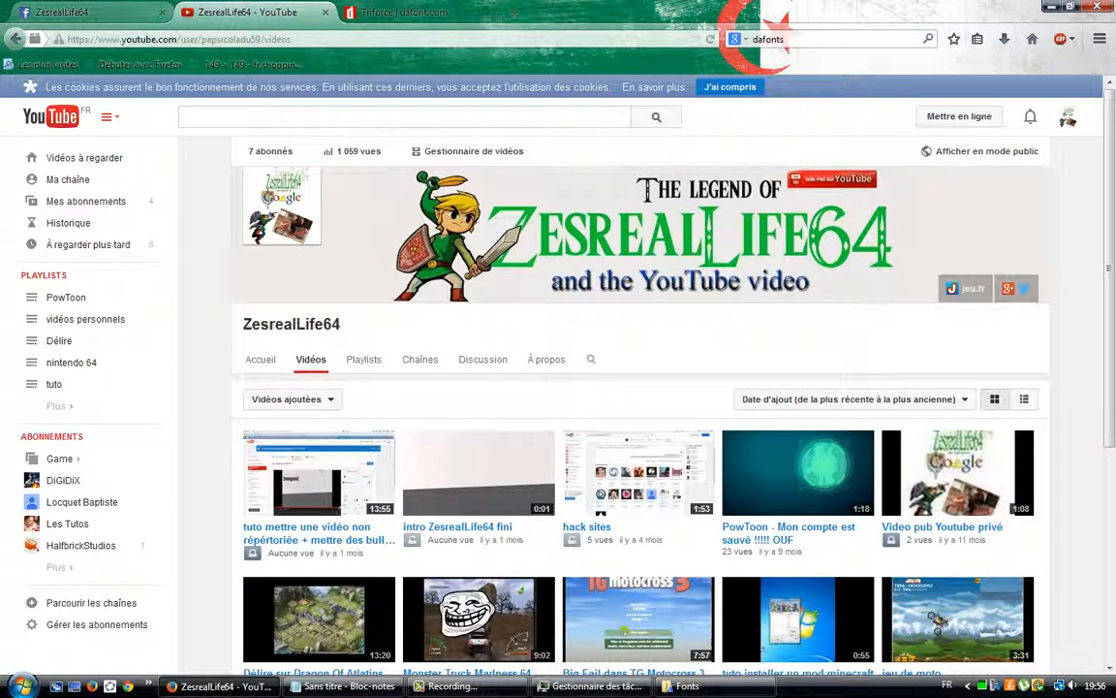
pyautogui.hotkey('ctrl', 'shift', 'Tab')
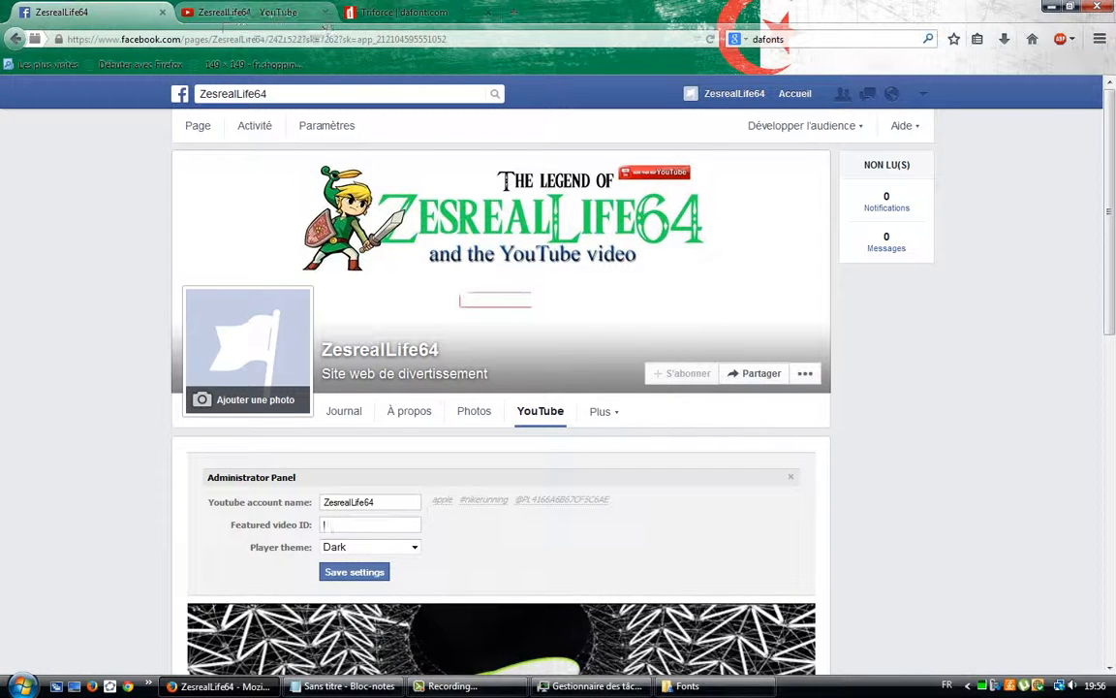
pyautogui.click(248, 12)
pyautogui.click(402, 12)
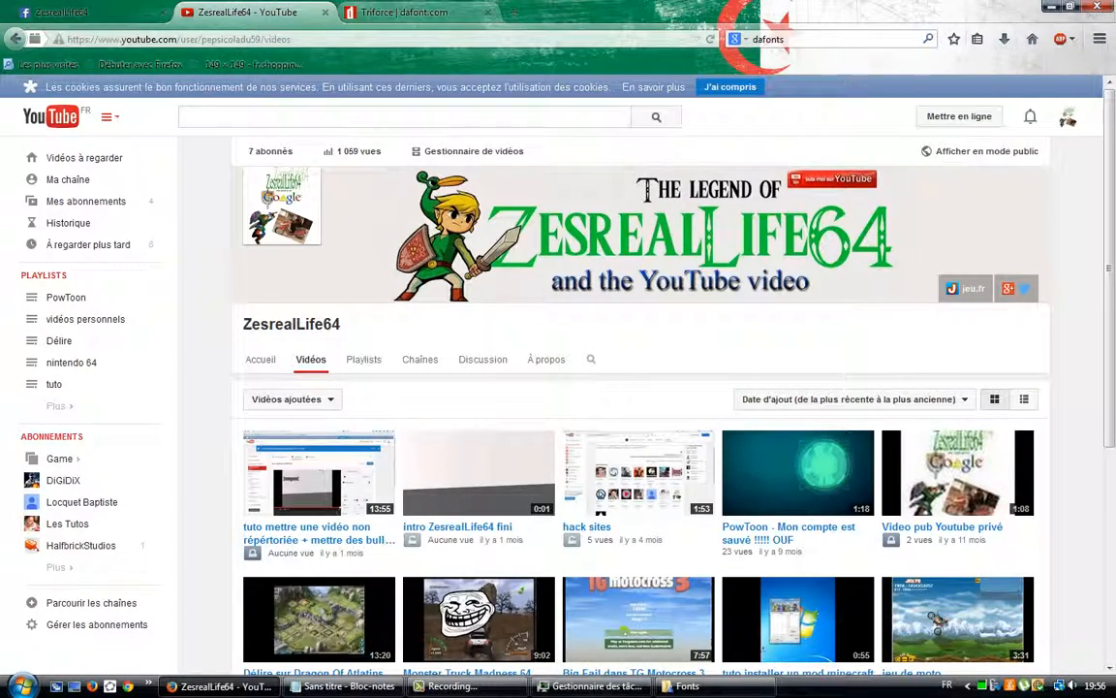
pyautogui.click(247, 12)
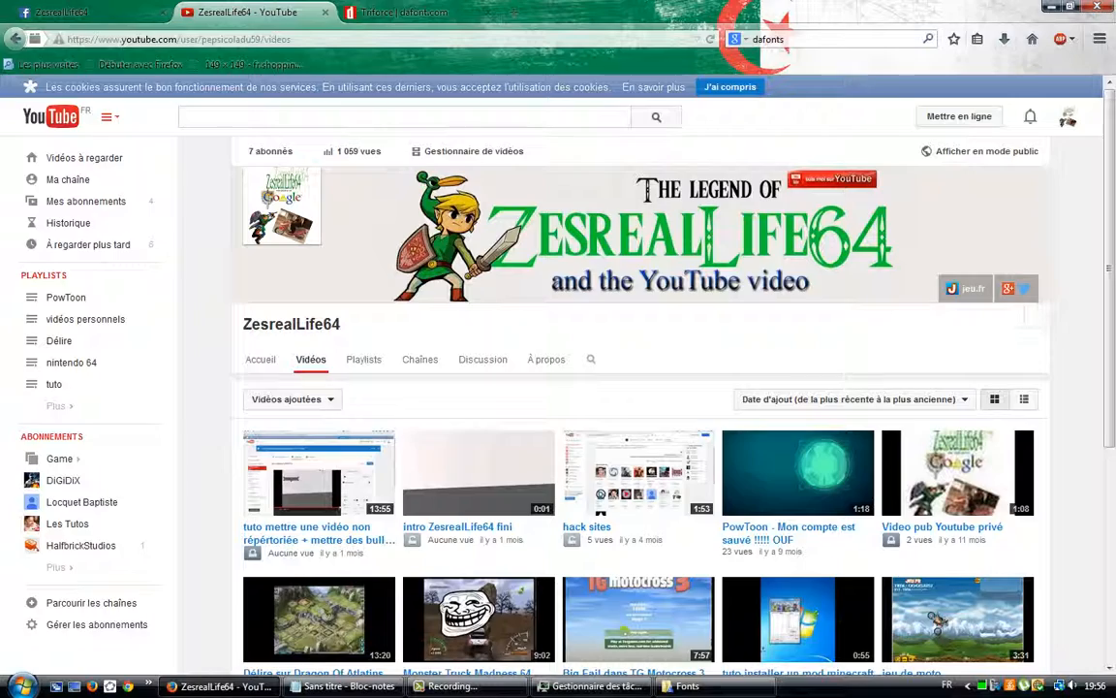
pyautogui.scroll(-5, 648, 190)
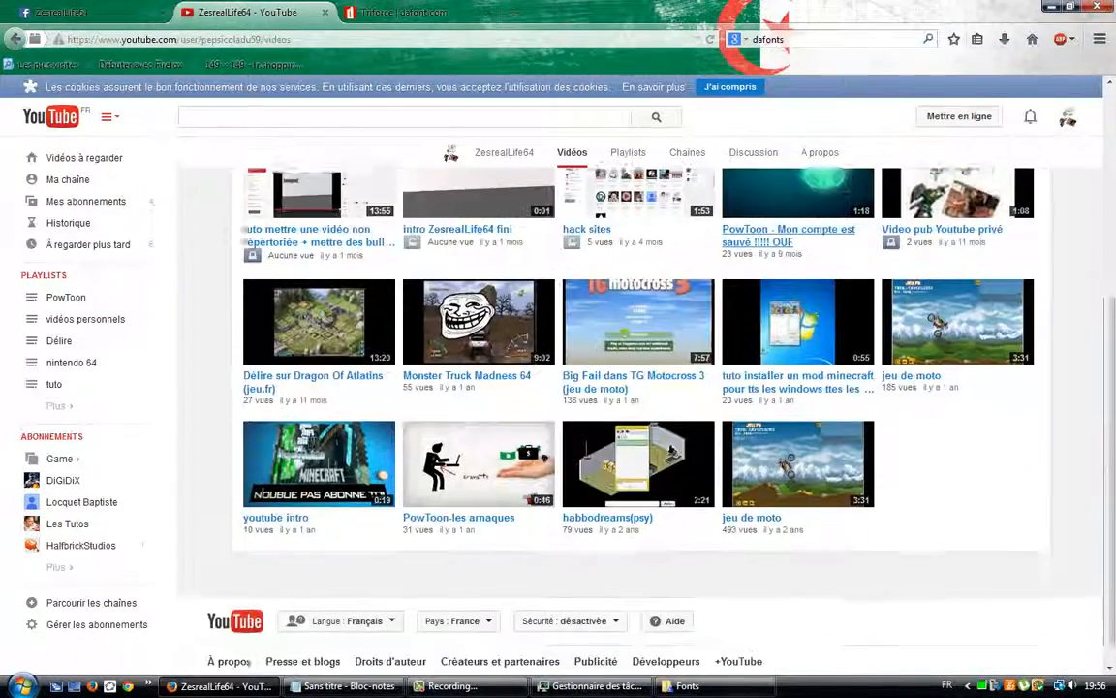